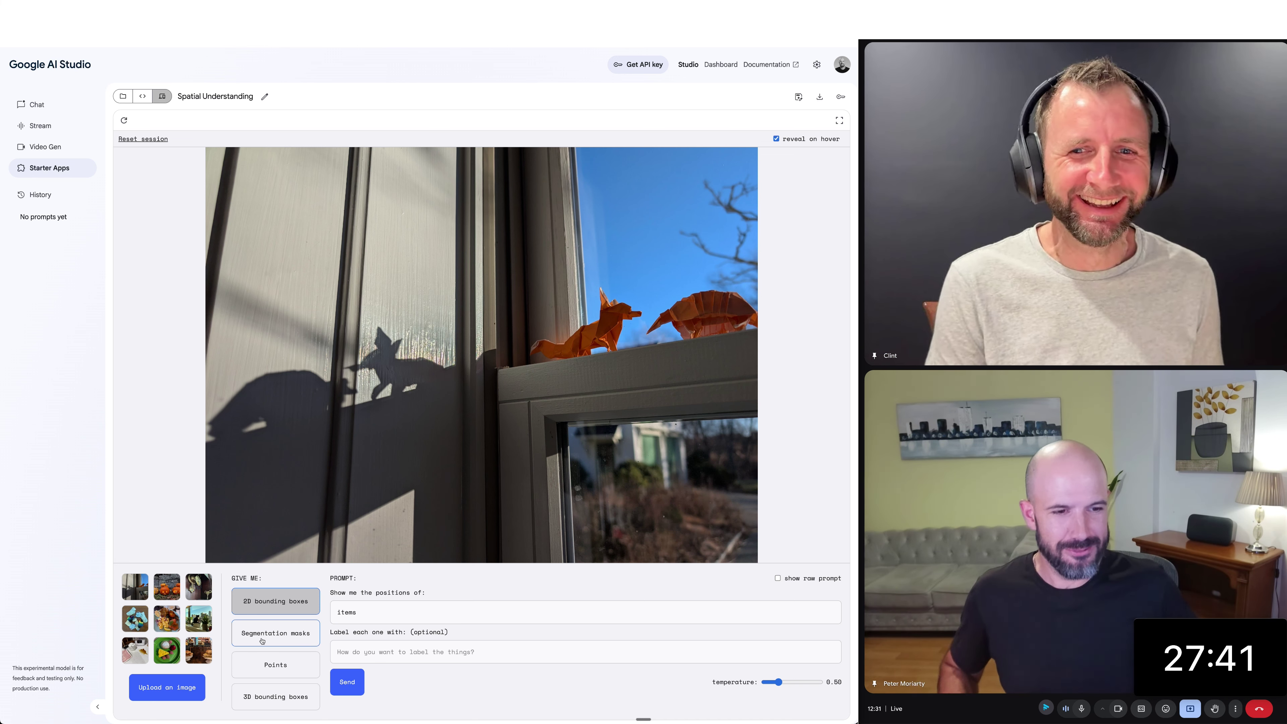
# Step: Preview the baklava and green fruit plate sample images
pyautogui.click(203, 651)
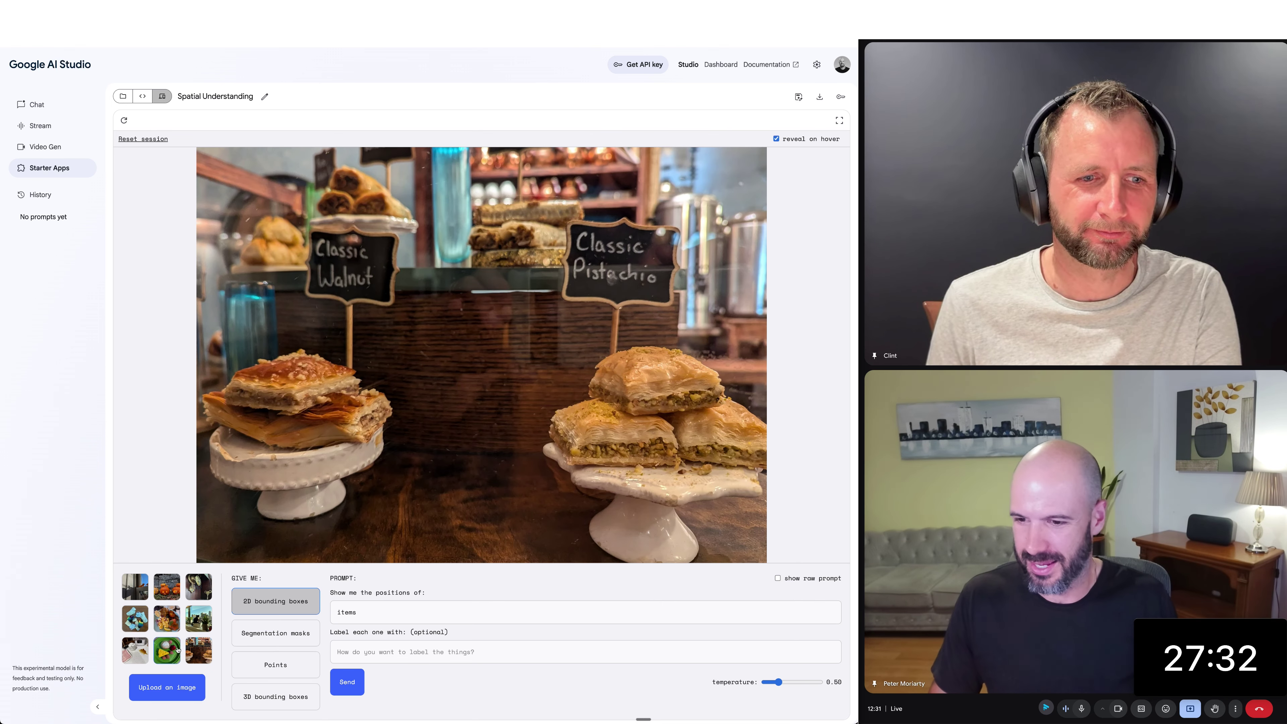
pyautogui.click(172, 653)
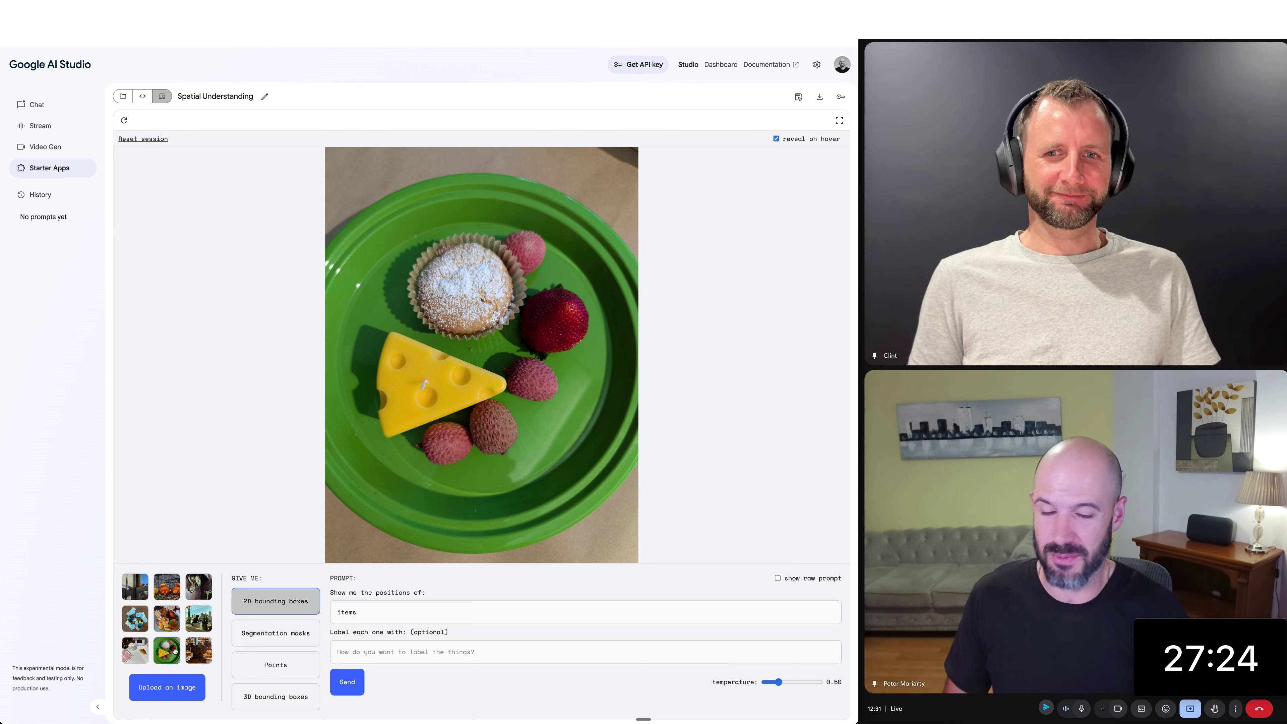
# Step: Upload the itGenius Office Hours banner image from the computer for spatial analysis
pyautogui.click(181, 689)
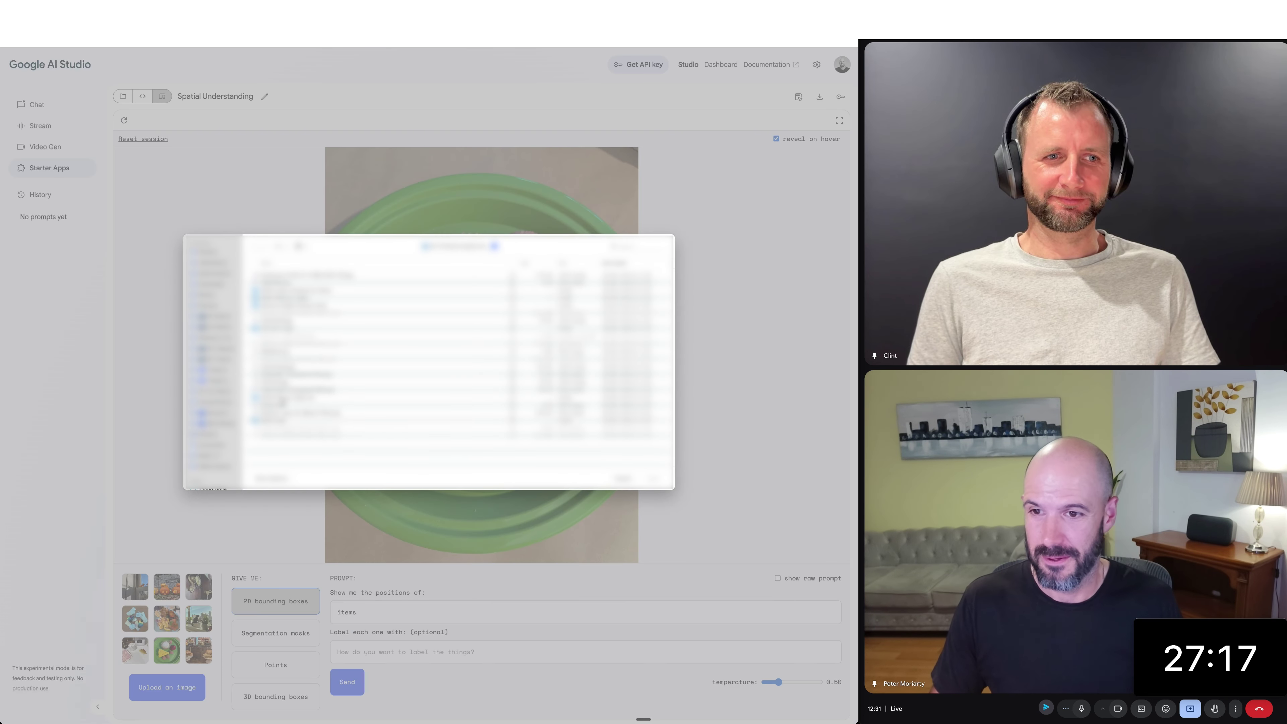
pyautogui.click(217, 274)
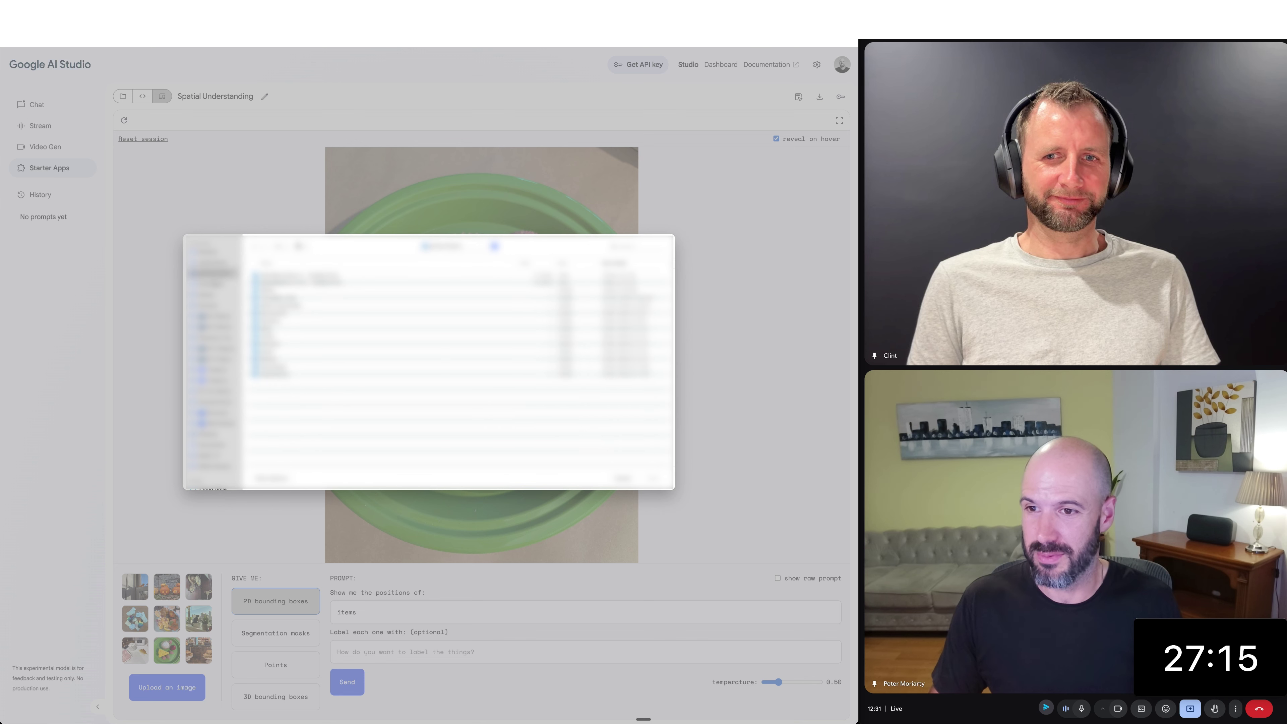
pyautogui.click(217, 284)
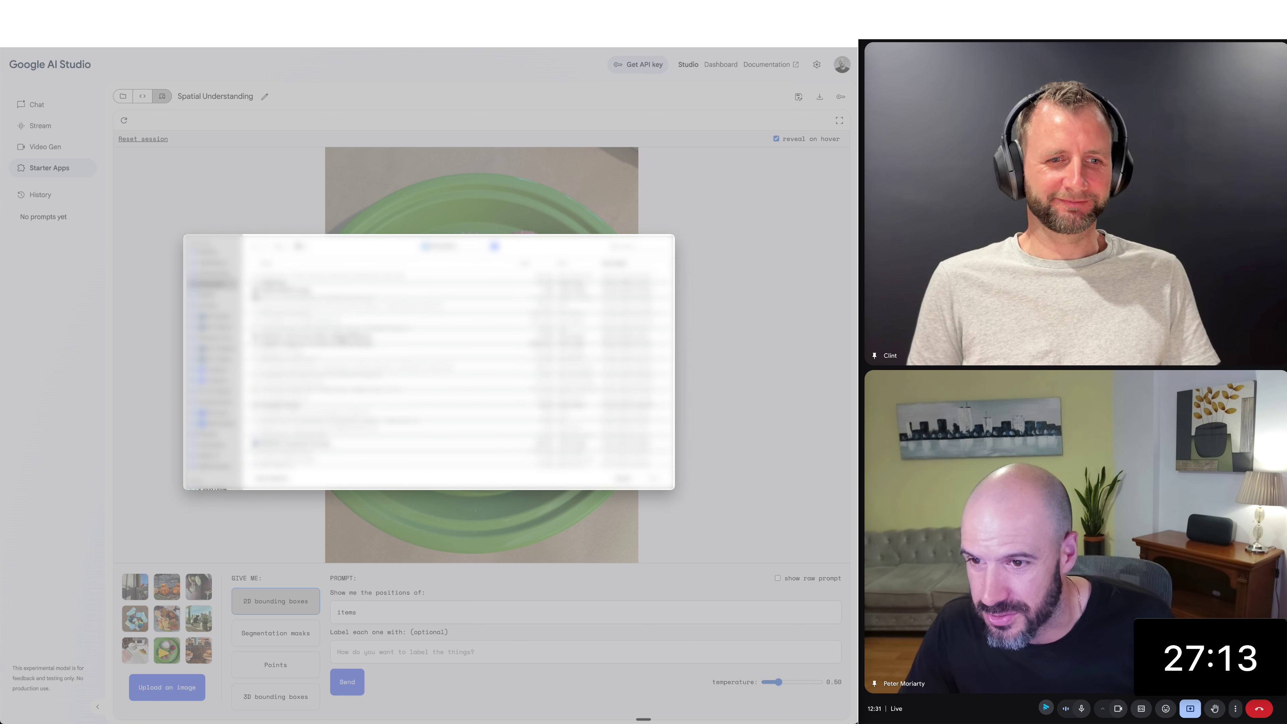
pyautogui.scroll(-5, 337, 337)
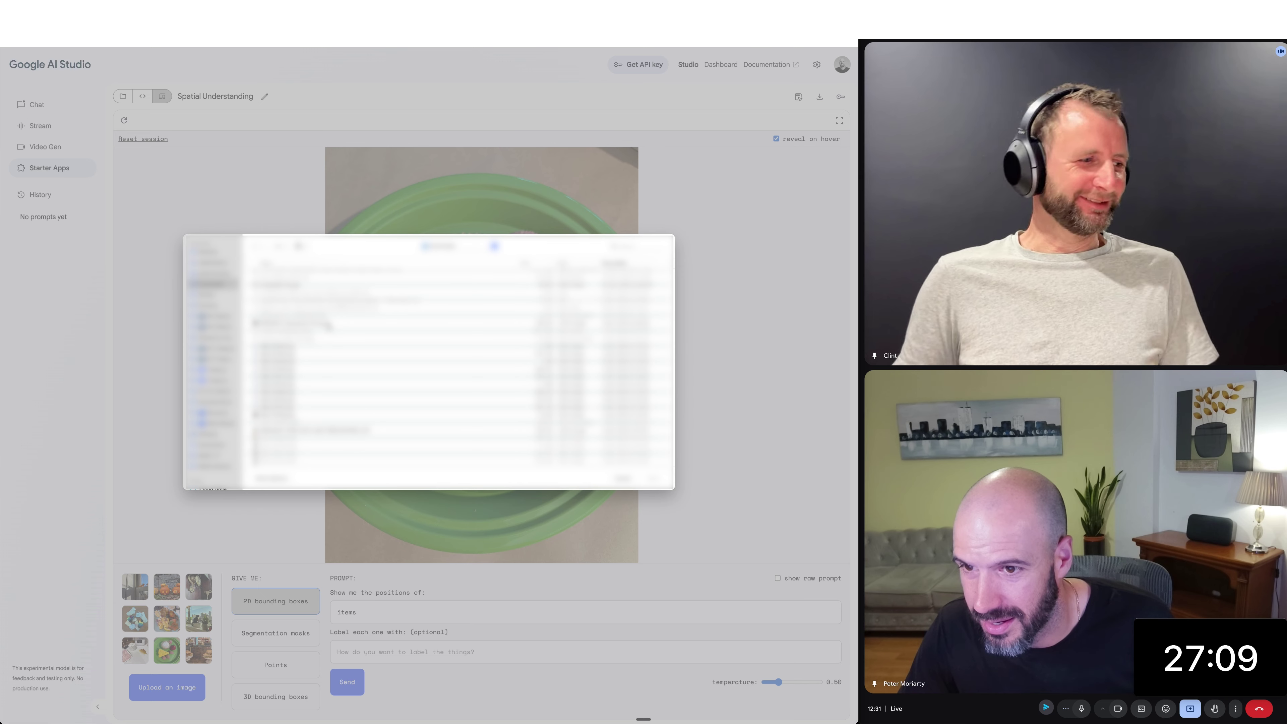
pyautogui.scroll(-3, 331, 329)
pyautogui.scroll(4, 329, 327)
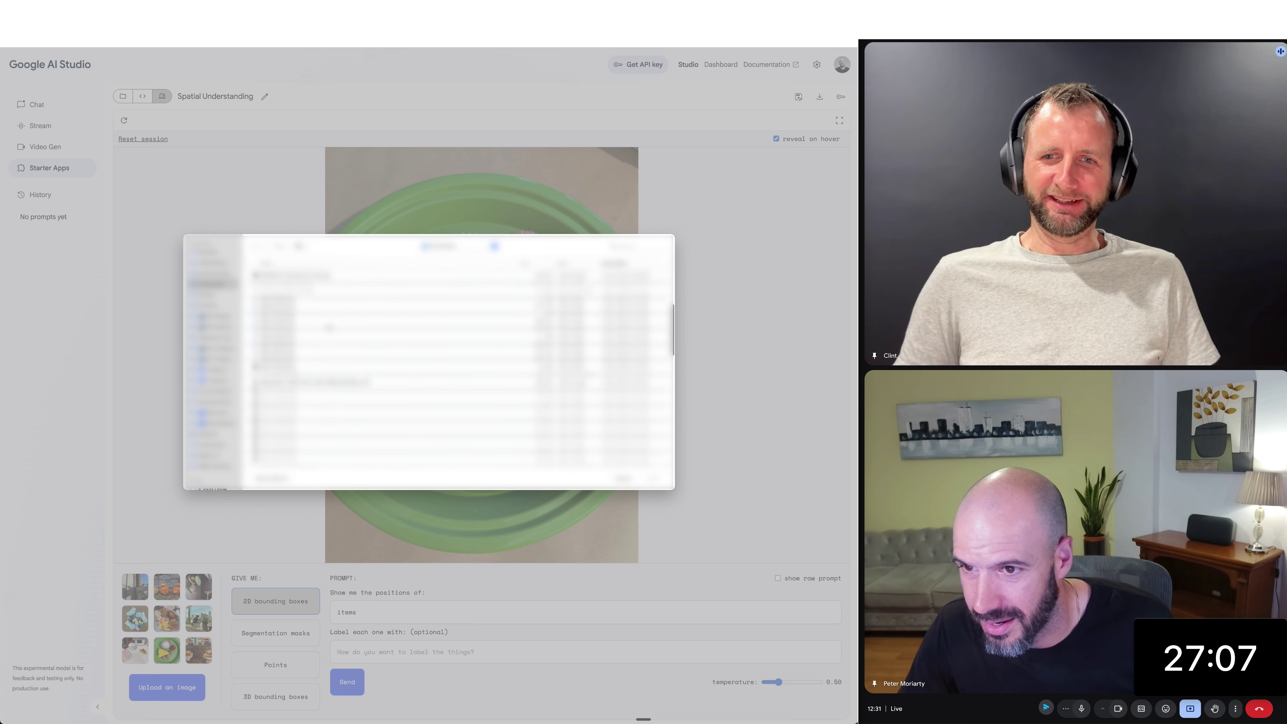
pyautogui.click(417, 295)
pyautogui.press('Return')
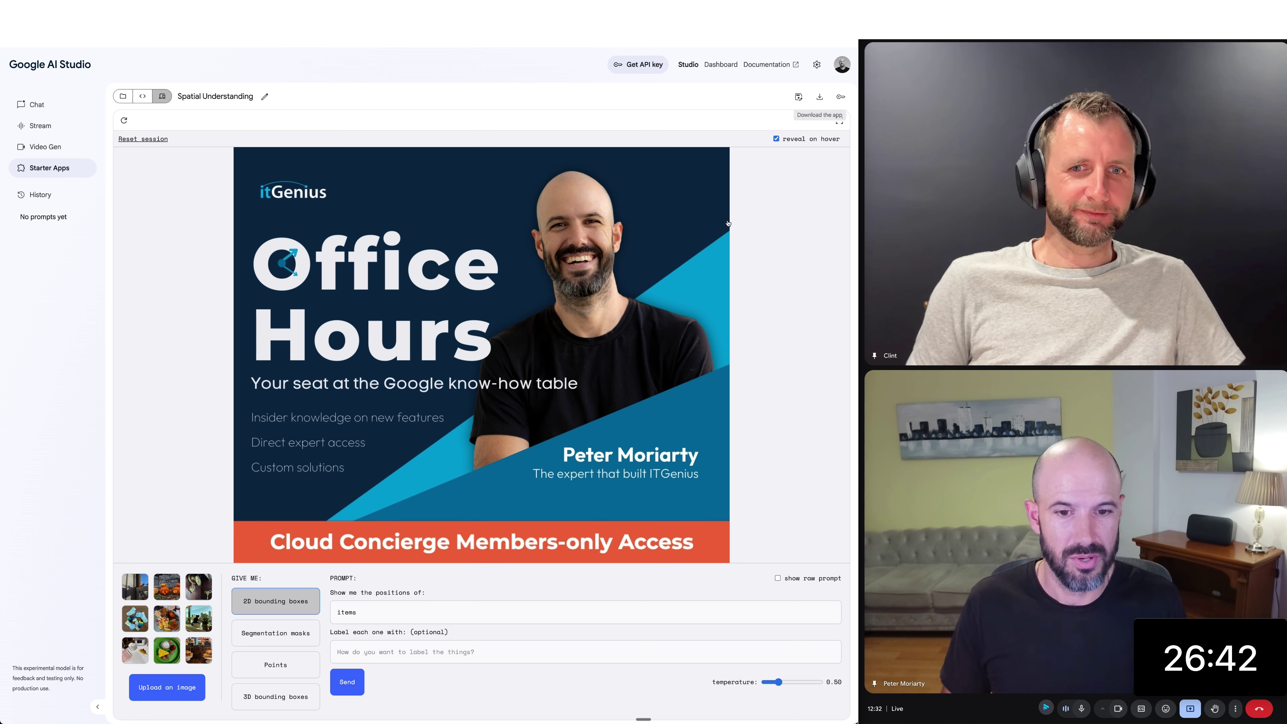
# Step: Run 2D bounding box detection for items on the banner, checking the segmentation masks mode before returning to the boxes
pyautogui.click(359, 685)
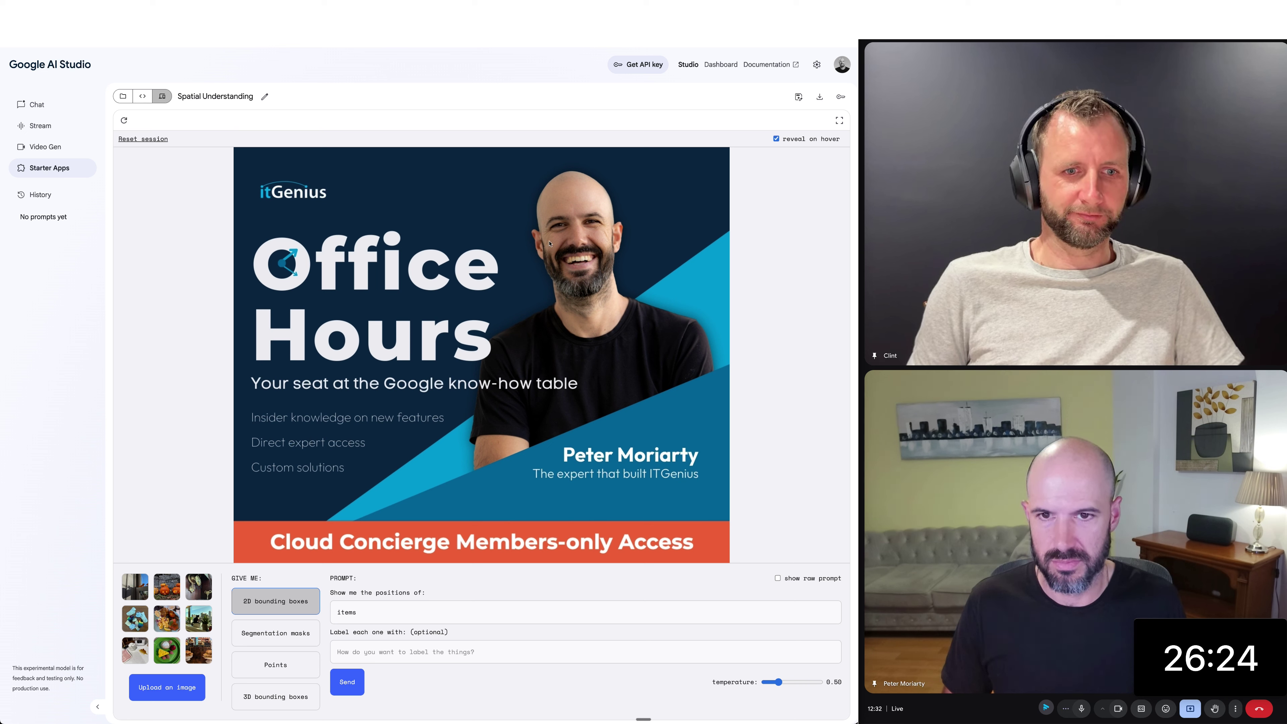
pyautogui.click(289, 630)
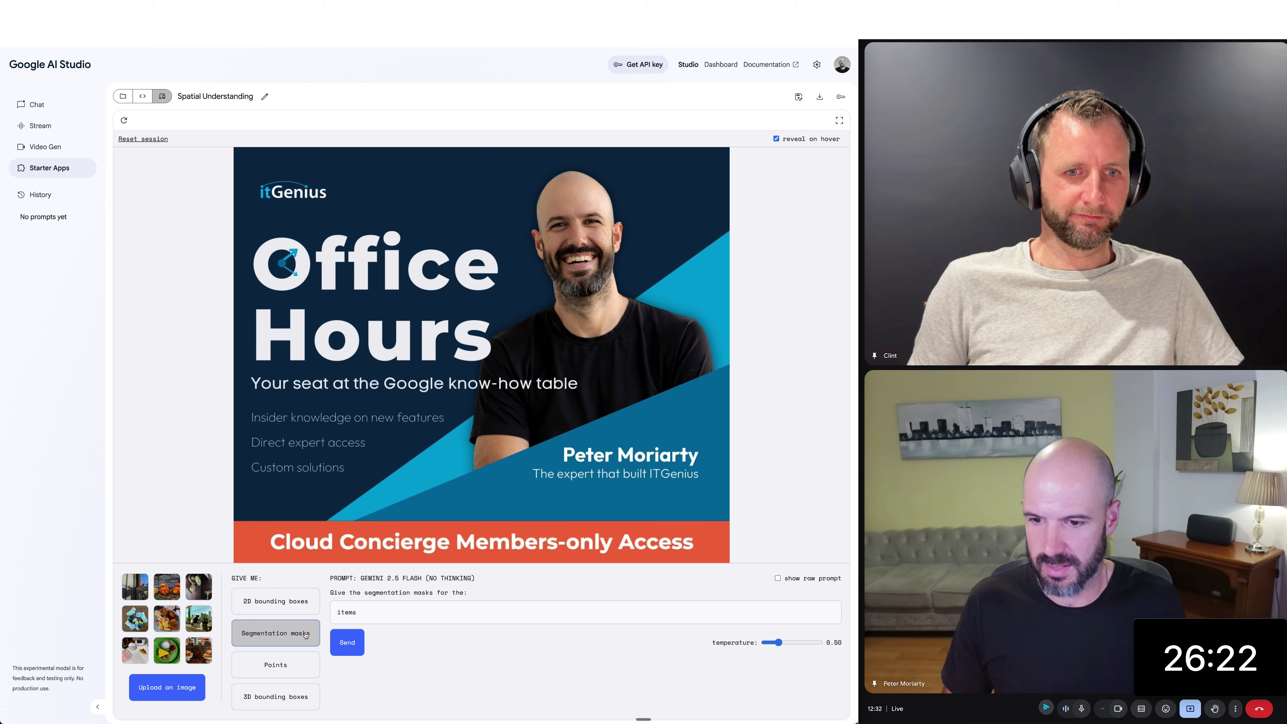
pyautogui.click(297, 610)
# Step: Extend the detection prompt to "items, humans" and run it on the banner with 2D bounding boxes
pyautogui.click(403, 613)
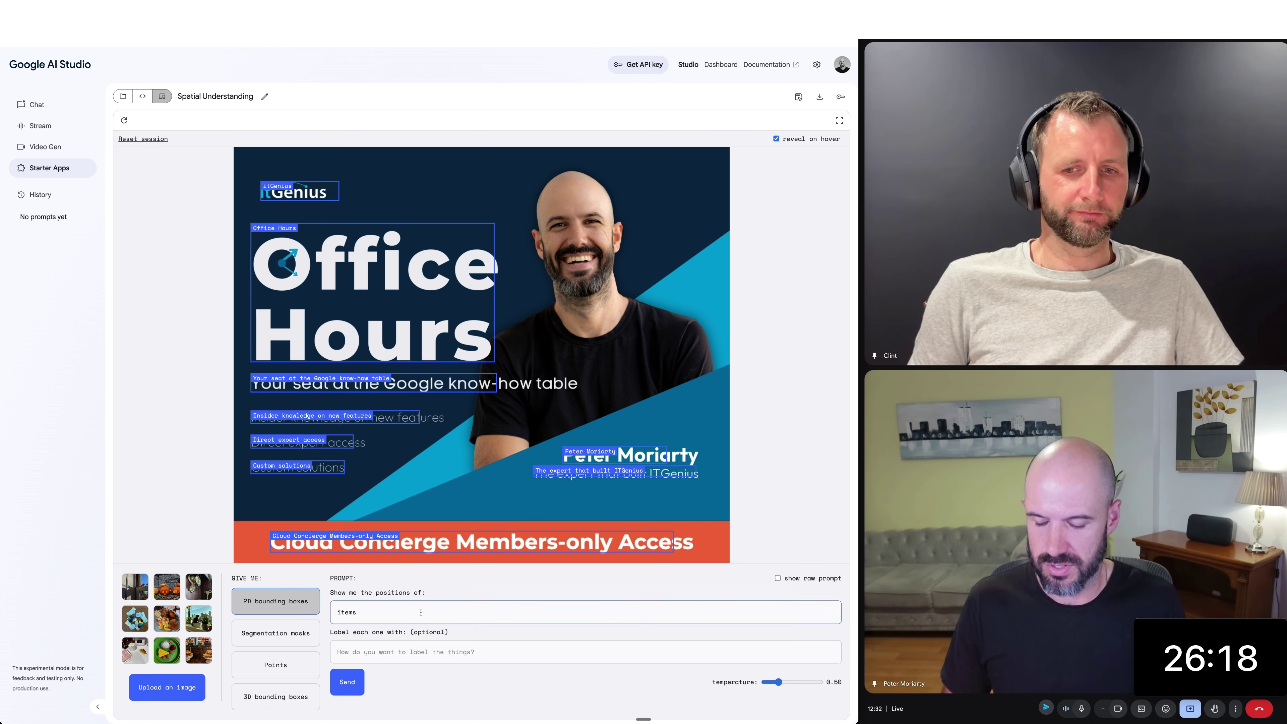
pyautogui.write(', ')
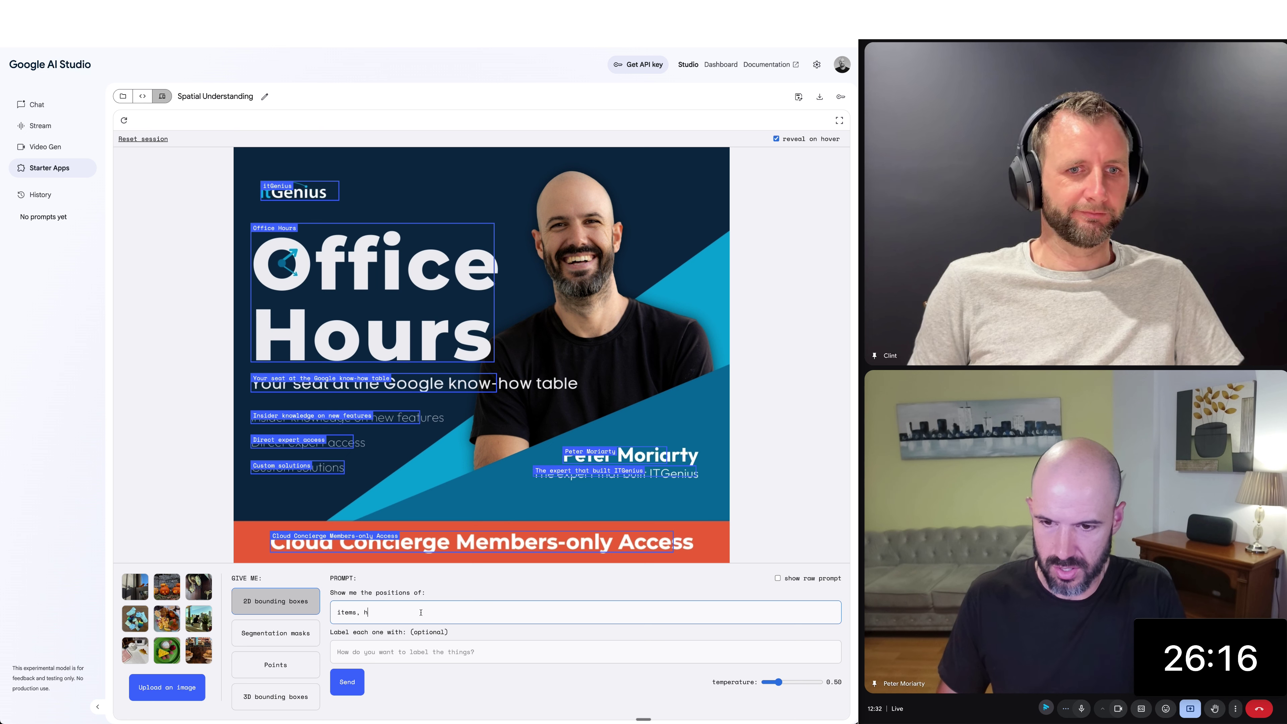
pyautogui.write('humans')
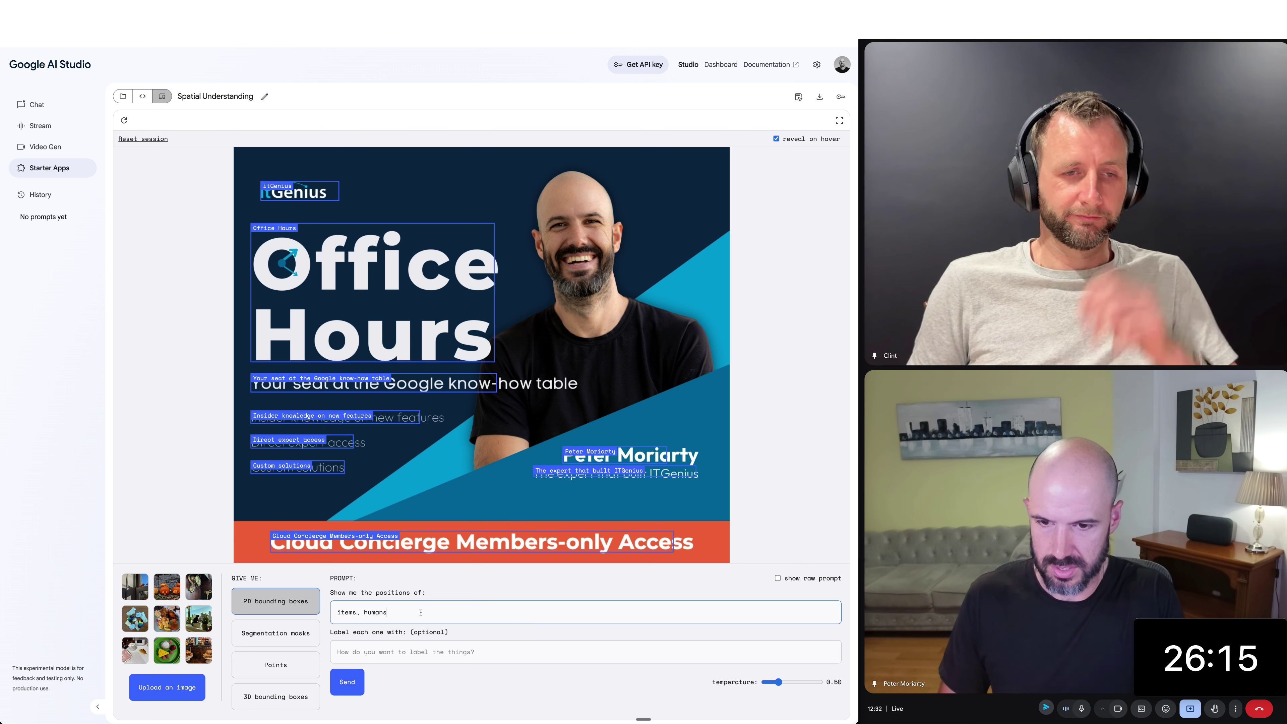
pyautogui.click(416, 650)
pyautogui.click(390, 681)
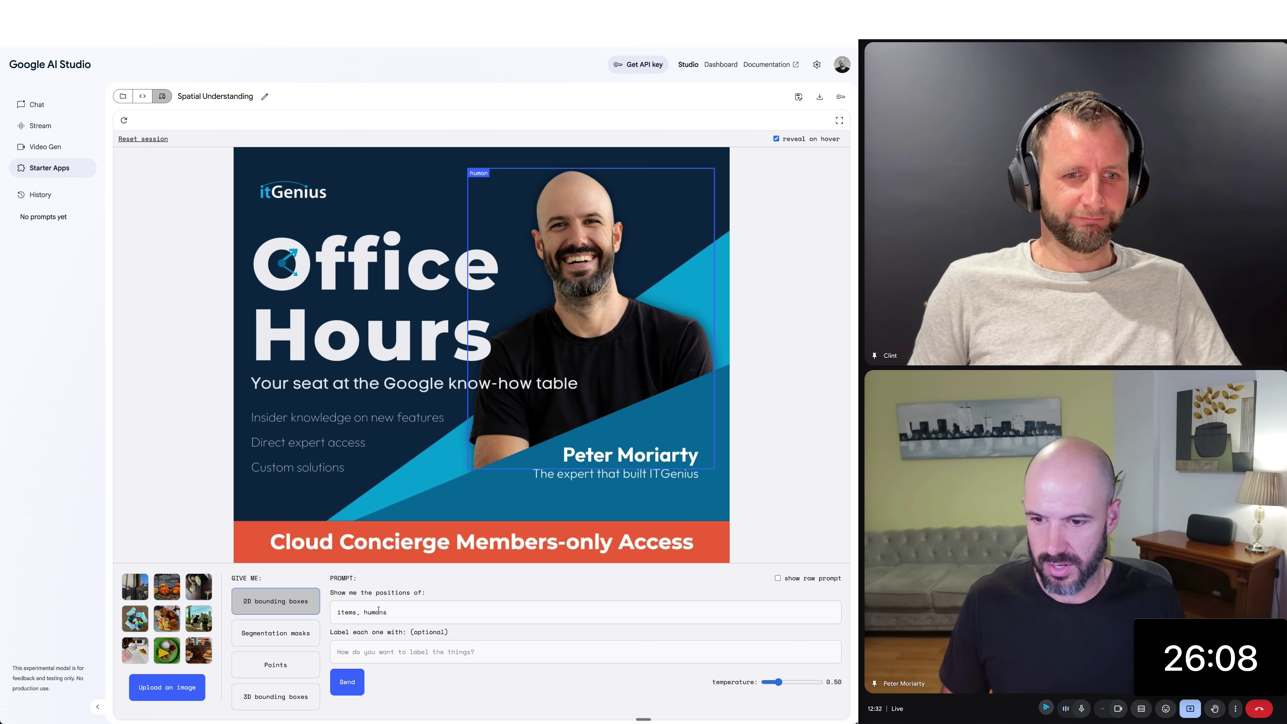
# Step: Look through the 3D bounding boxes, points and segmentation masks modes and return to 2D bounding boxes
pyautogui.click(301, 692)
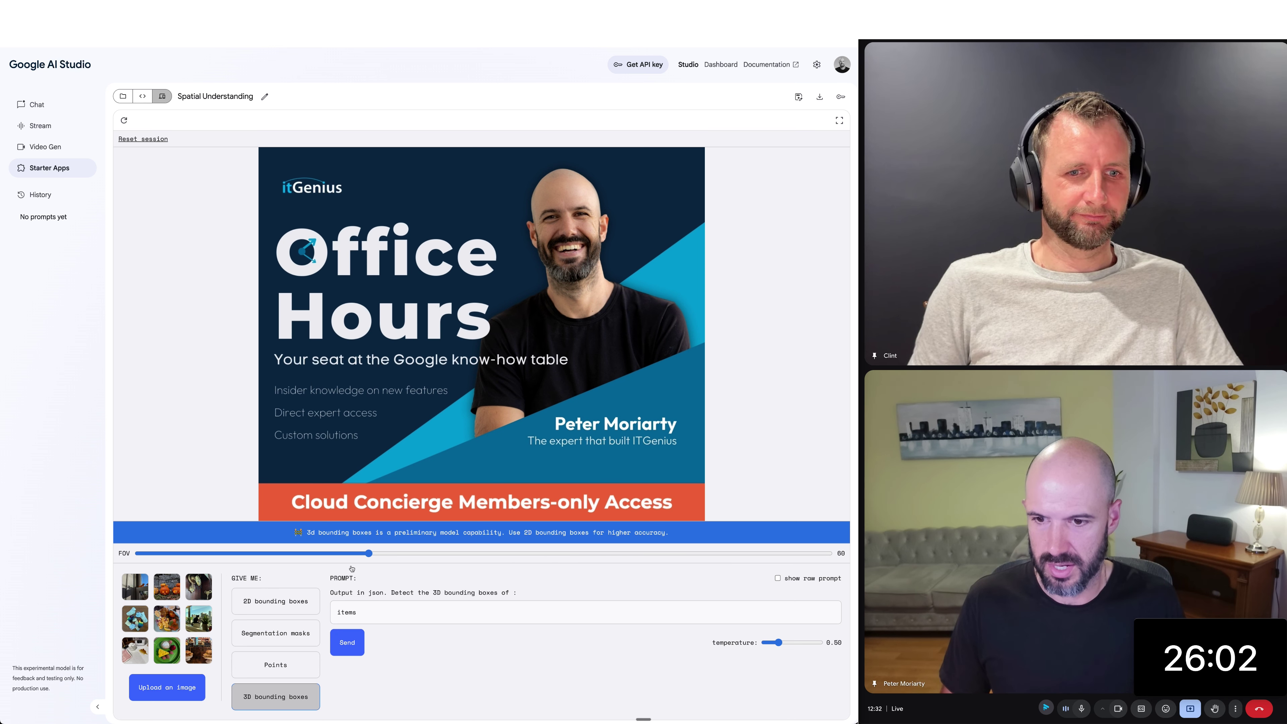
pyautogui.click(276, 664)
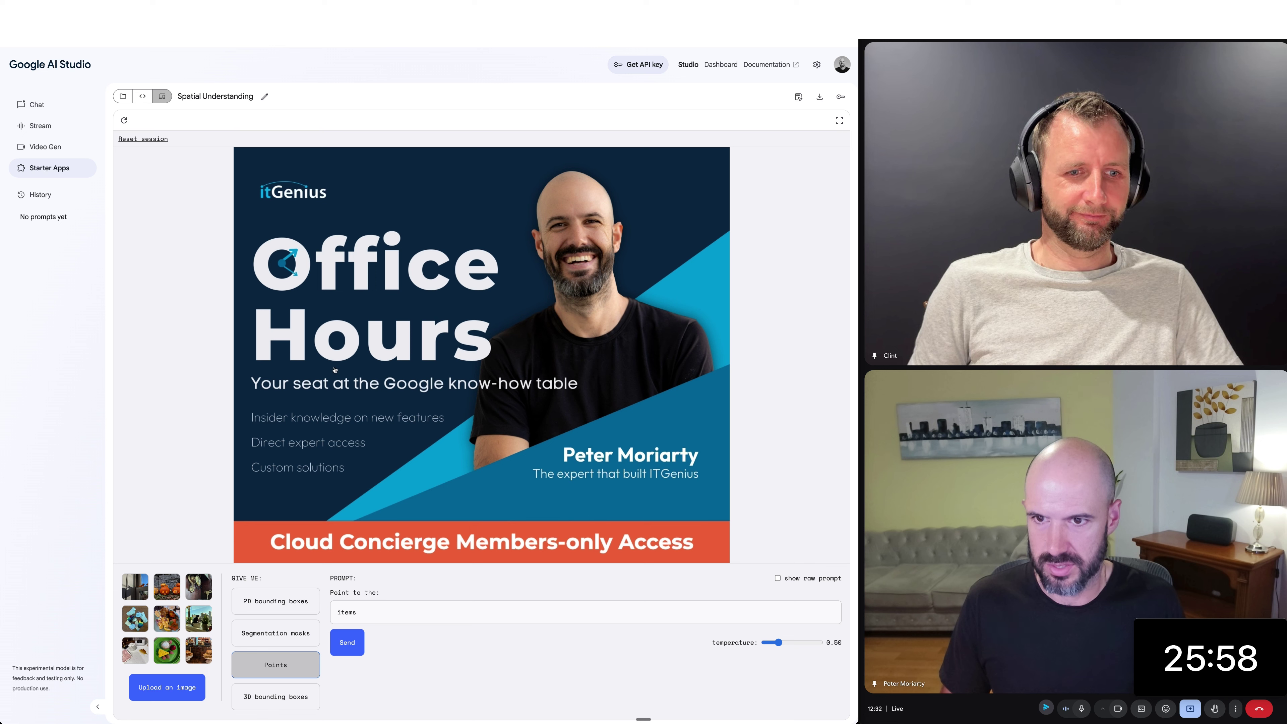
pyautogui.click(282, 629)
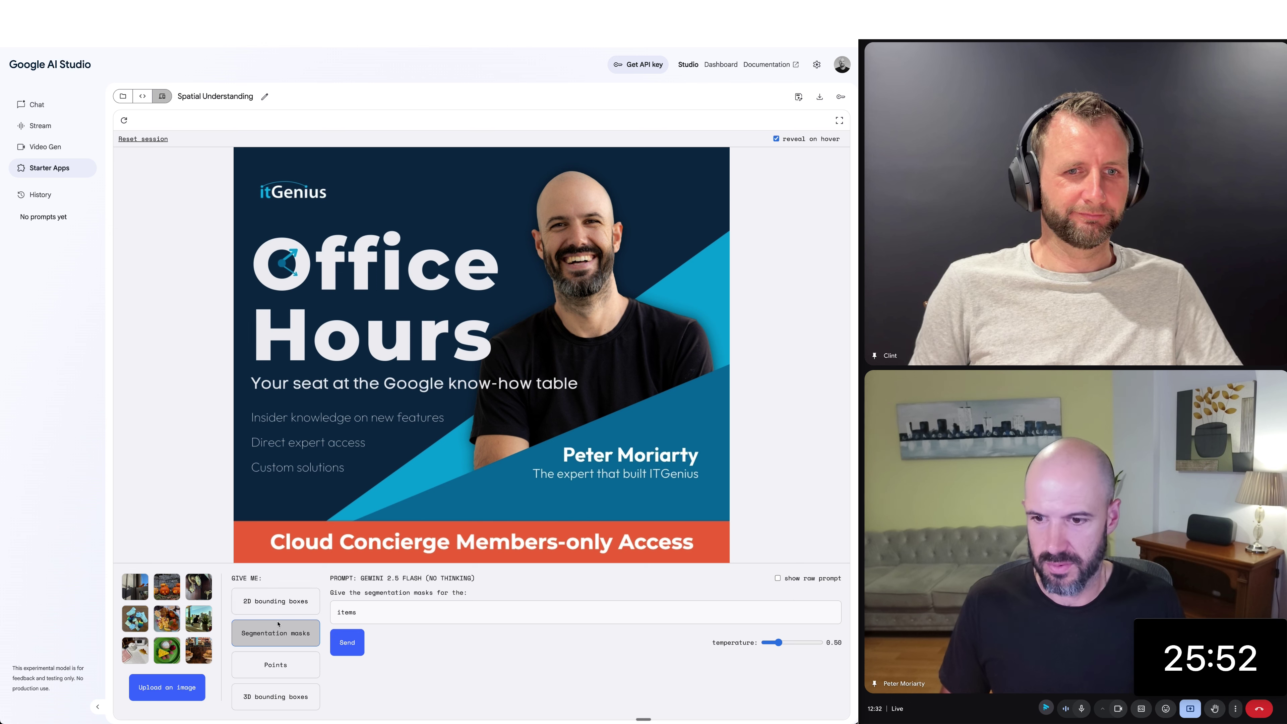
pyautogui.click(278, 605)
# Step: Shorten the 2D bounding box prompt to "items"
pyautogui.click(379, 614)
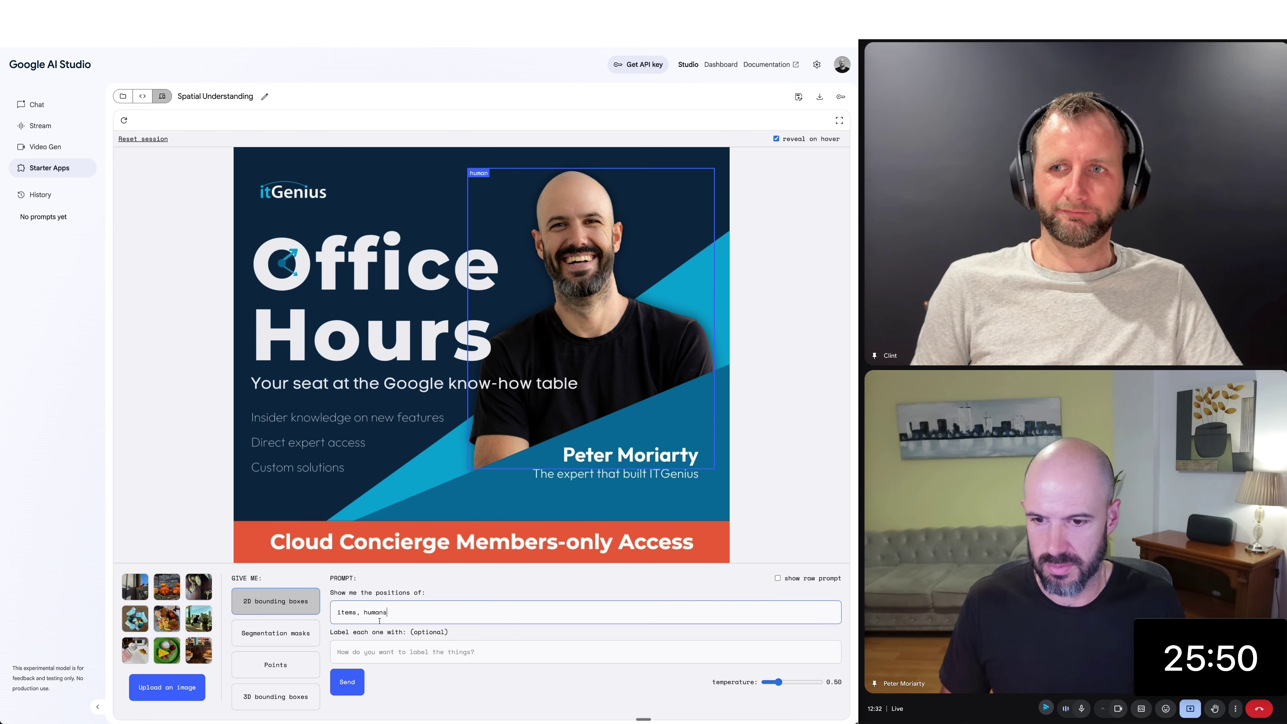
pyautogui.doubleClick(379, 614)
pyautogui.press('BackSpace')
pyautogui.press('BackSpace')
pyautogui.press('BackSpace')
pyautogui.press('BackSpace')
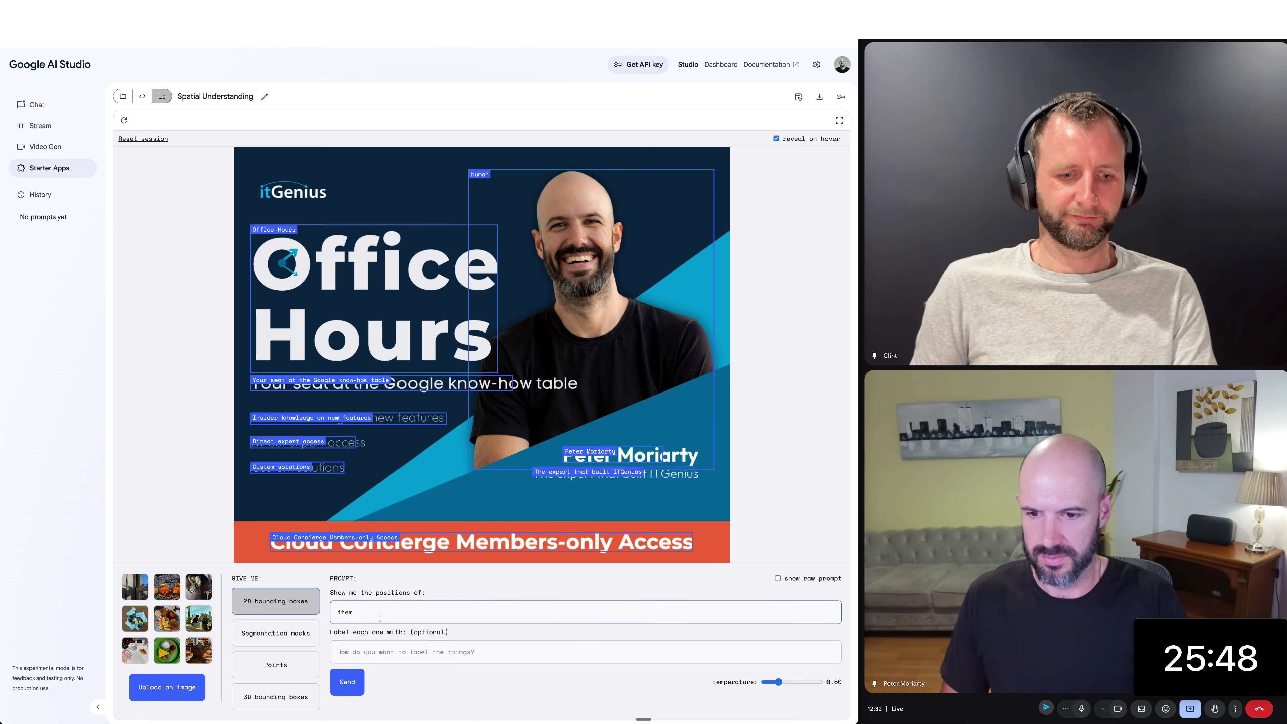
pyautogui.write('s')
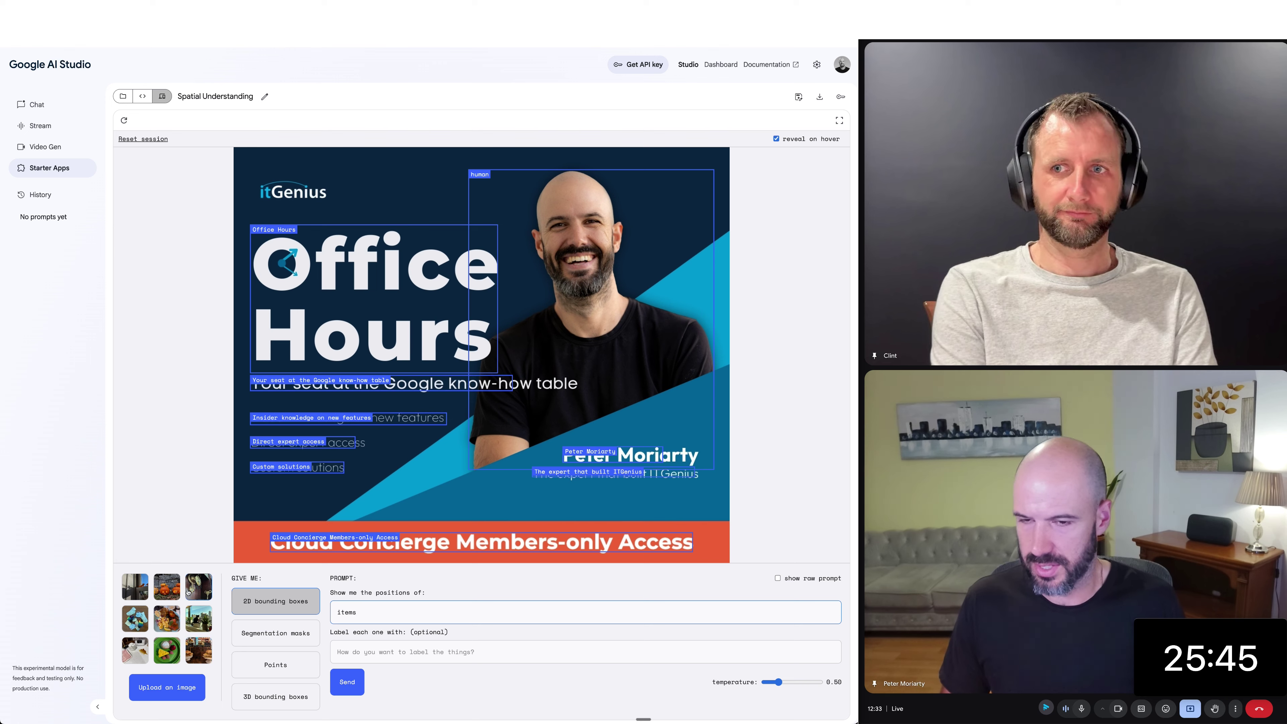
# Step: Open a new browser tab and search Google Images for "pallet items"
pyautogui.press('super+t')
pyautogui.write('p')
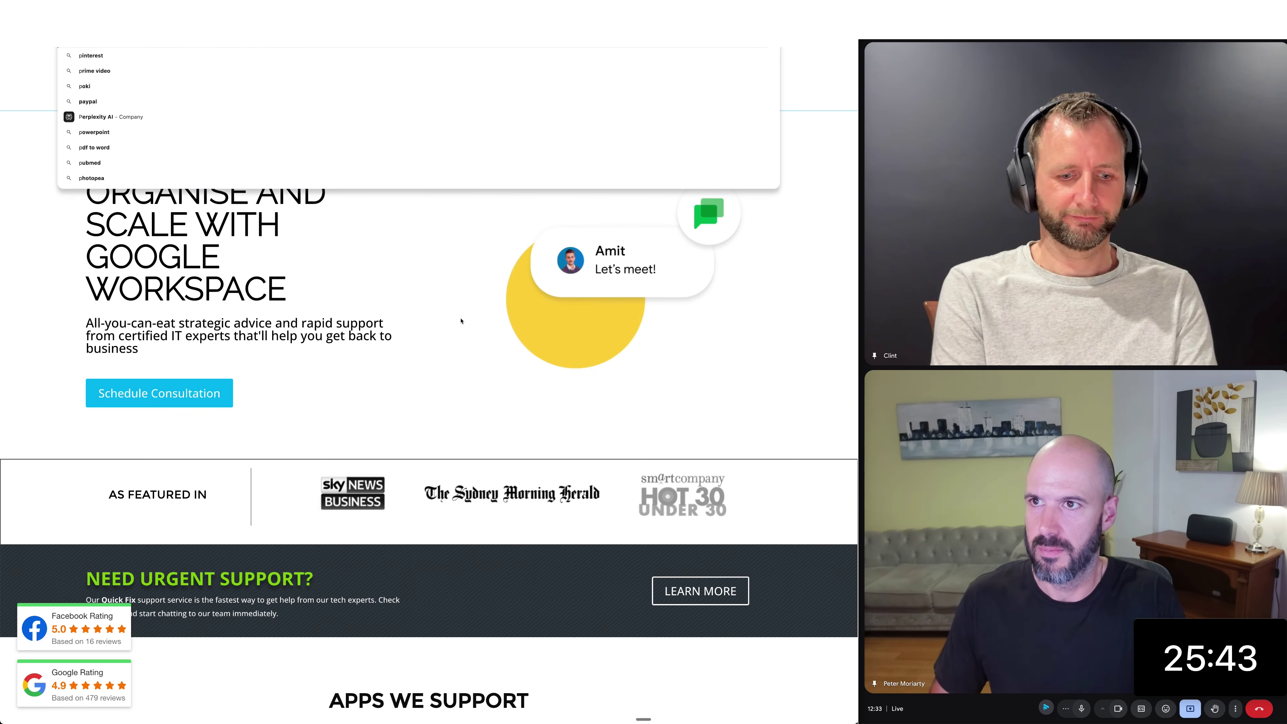
pyautogui.write('allet')
pyautogui.press('Return')
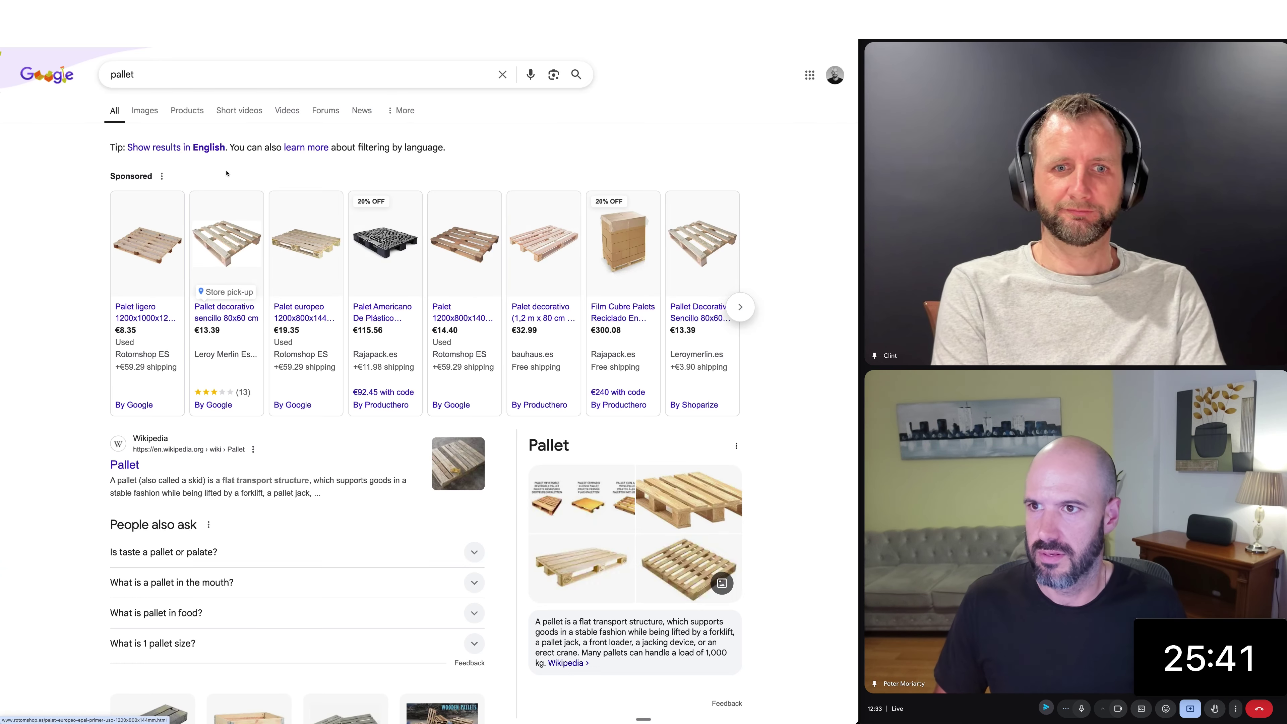
pyautogui.click(145, 111)
pyautogui.click(202, 78)
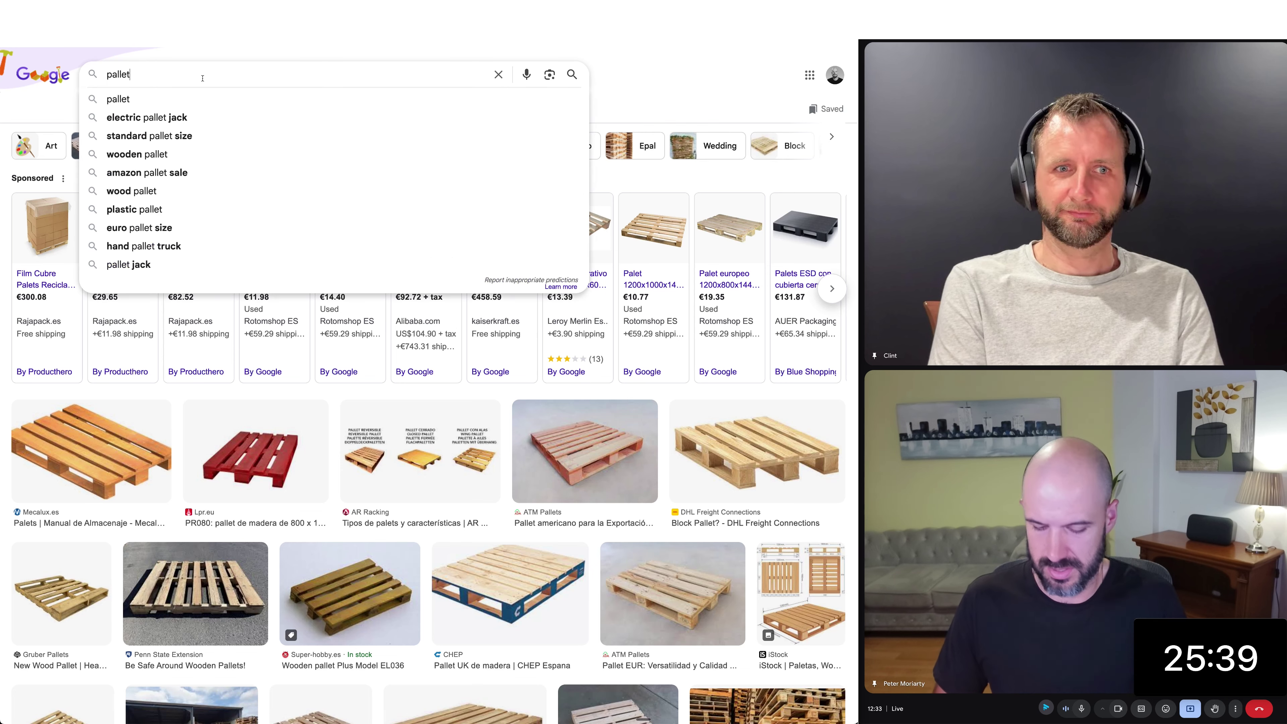
pyautogui.write('items')
pyautogui.press('Return')
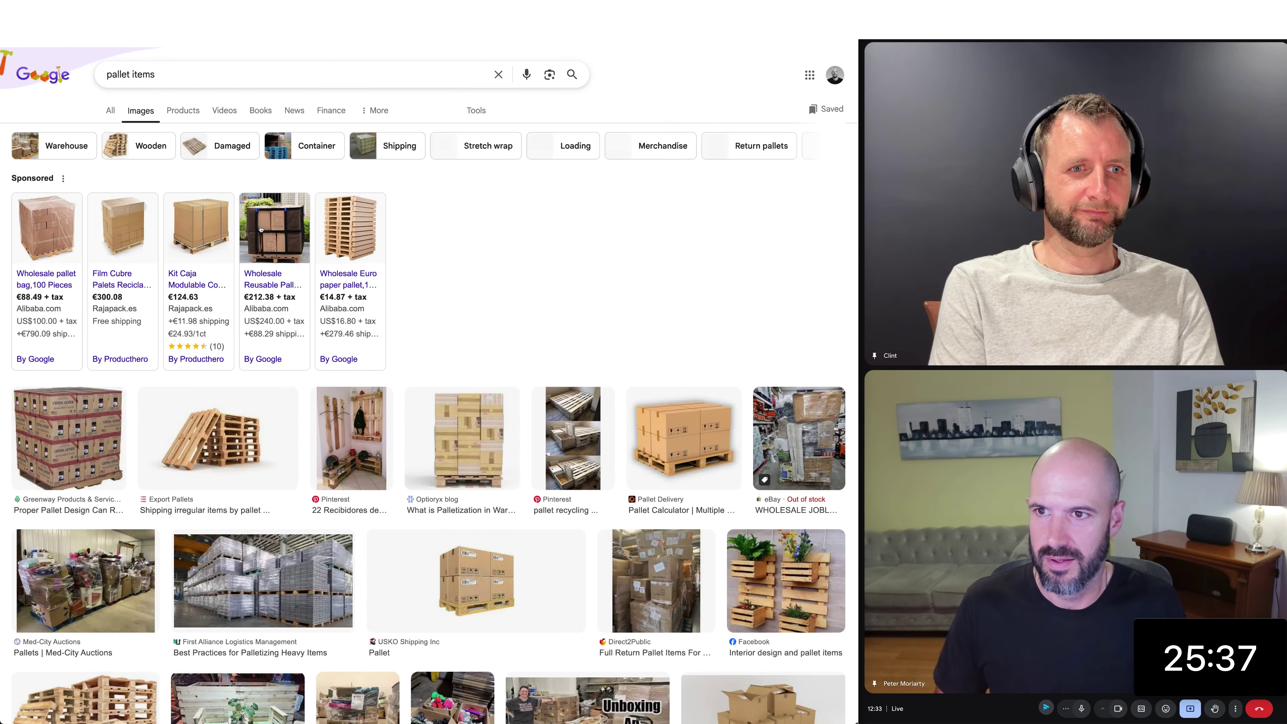
# Step: Save the "Best Practices for Palletizing Heavy Items" warehouse image to the Downloads folder under its suggested name
pyautogui.click(301, 559)
pyautogui.rightClick(737, 205)
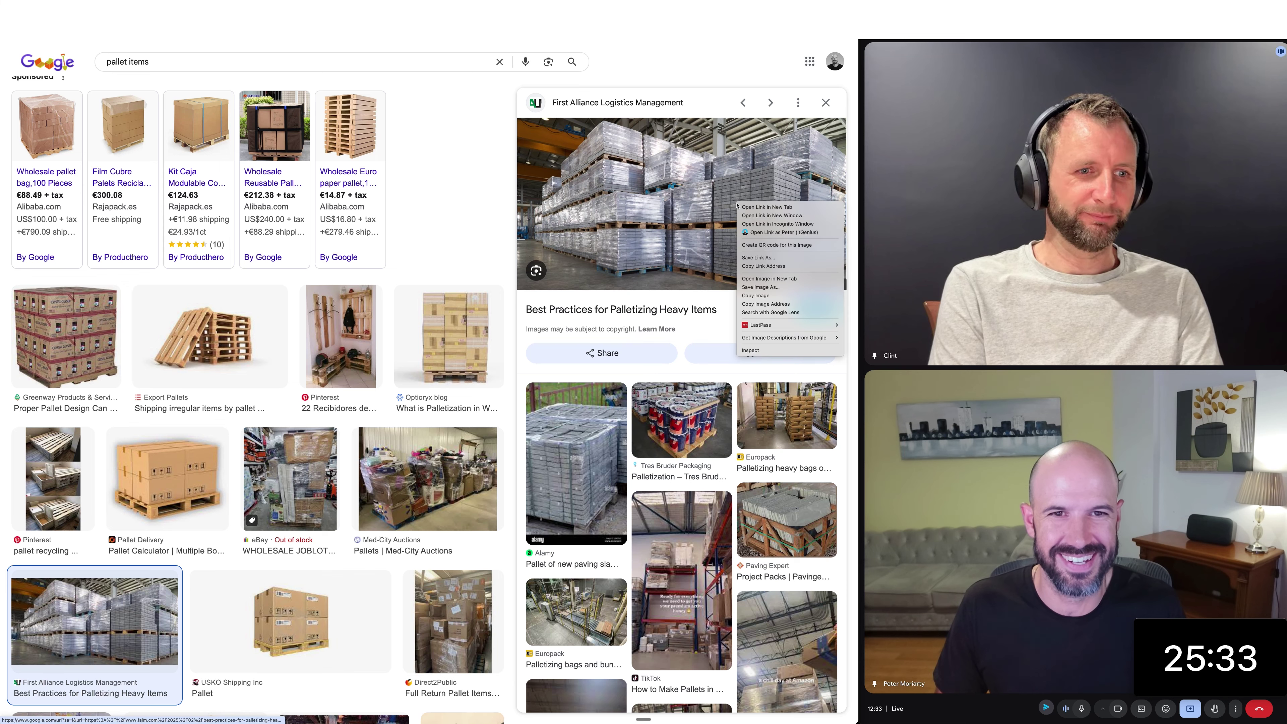
pyautogui.click(689, 199)
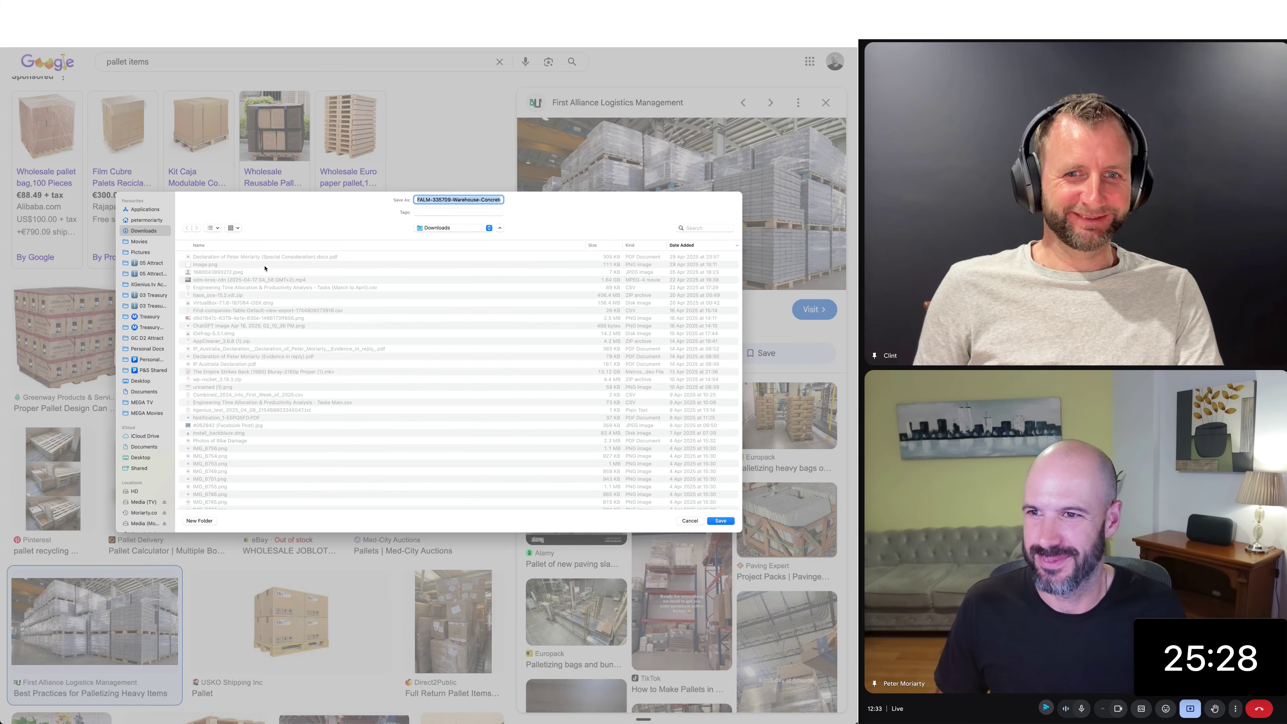
pyautogui.press('Return')
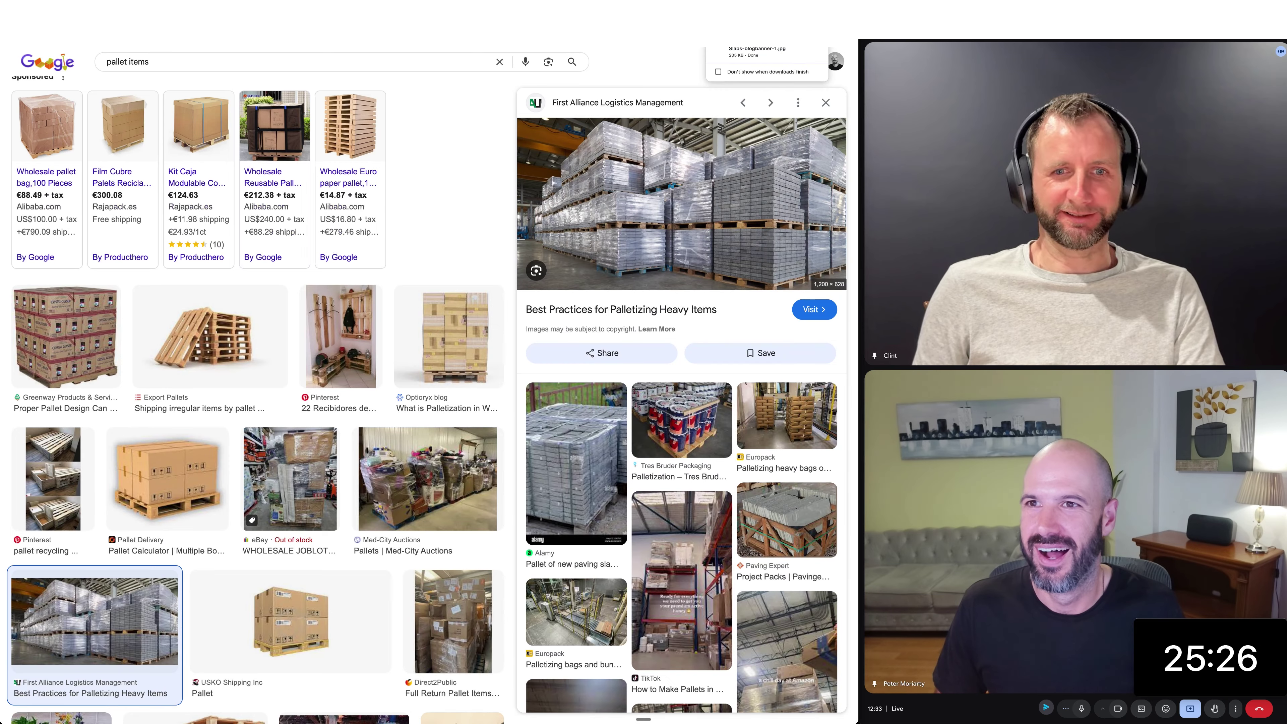
# Step: Return to Google AI Studio and upload the downloaded warehouse pallet image for spatial analysis
pyautogui.hotkey('ctrl', 'Tab')
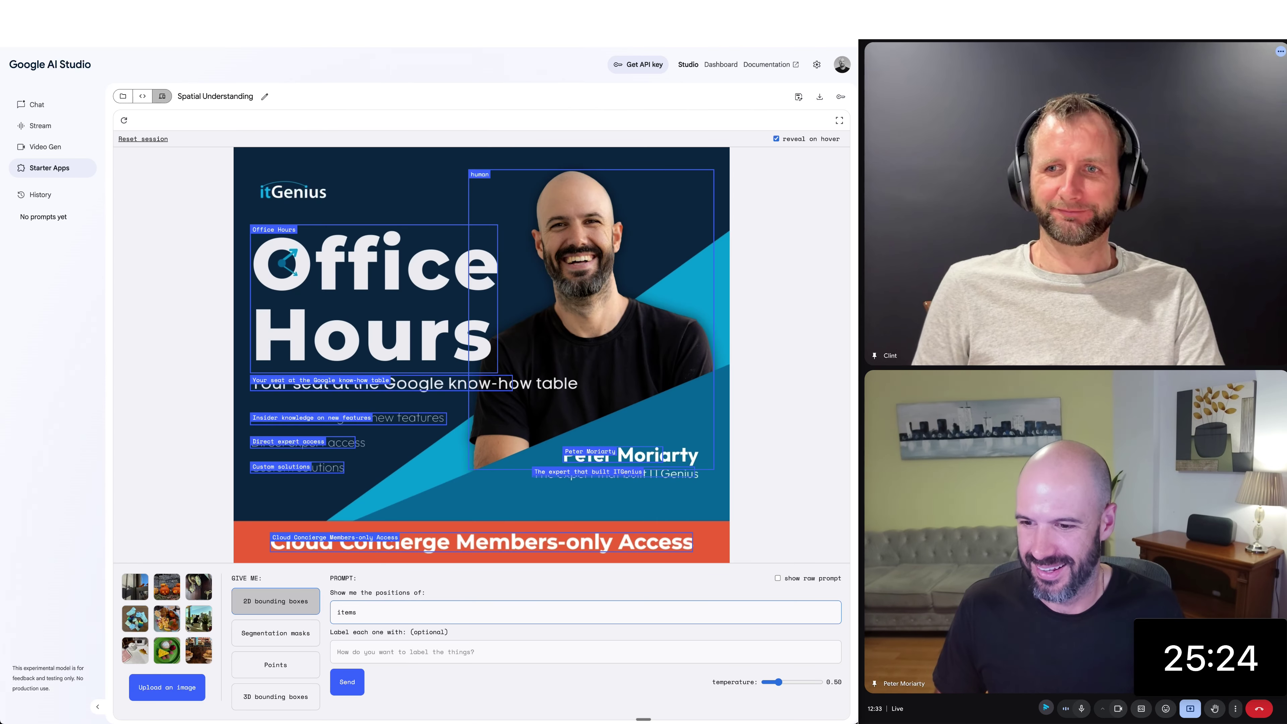
pyautogui.click(167, 687)
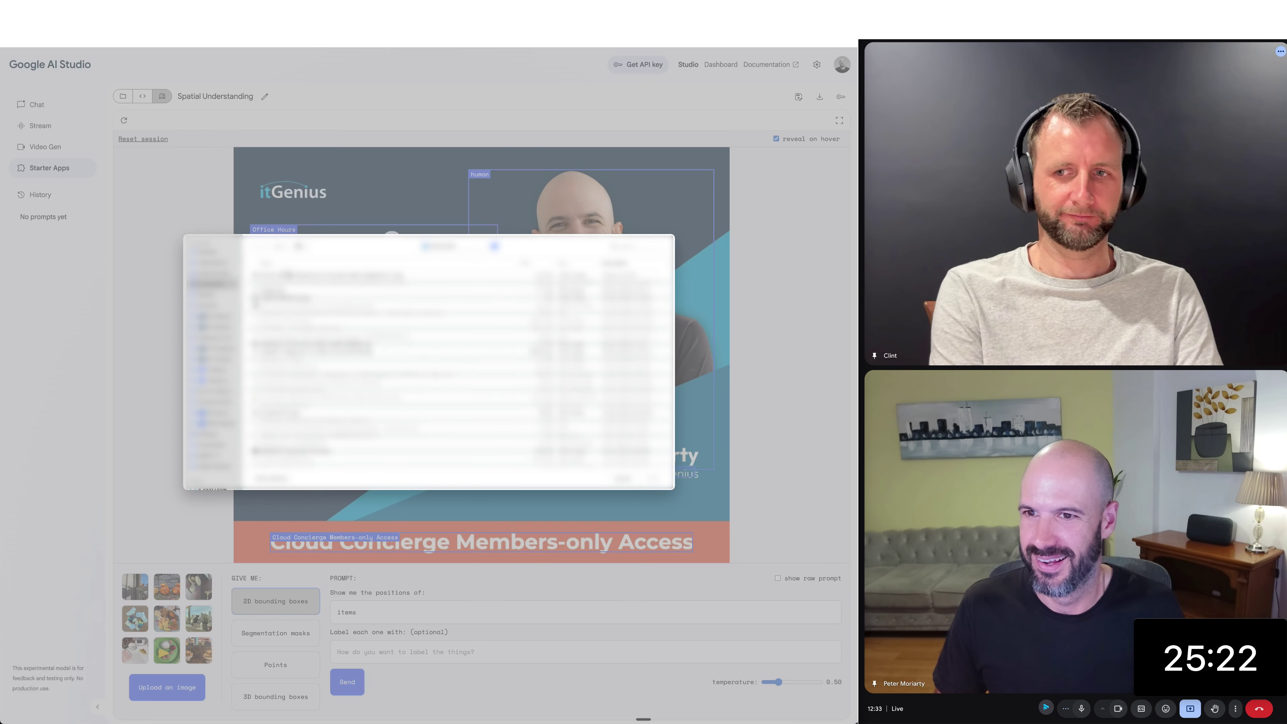
pyautogui.click(289, 276)
pyautogui.press('space')
pyautogui.press('space')
pyautogui.press('Return')
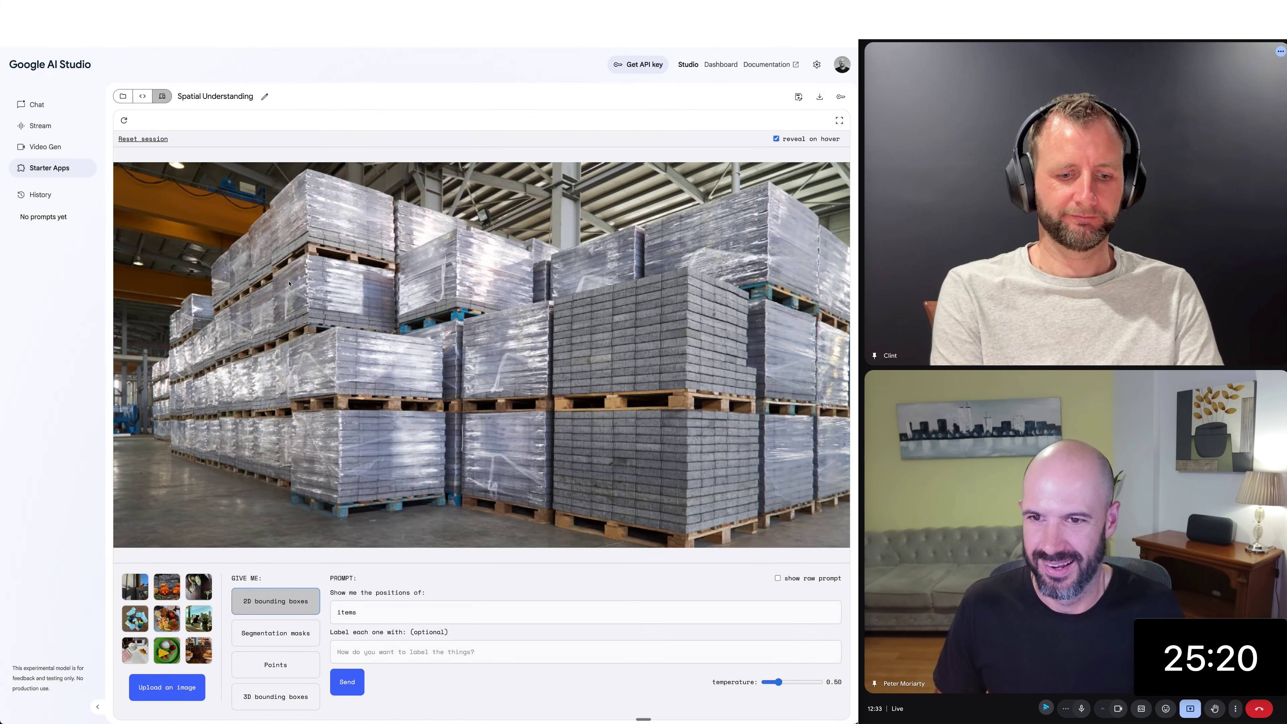
# Step: Set the 2D bounding box prompt to show the positions of "bricks", label each one "brick", and display that mode
pyautogui.tripleClick(385, 616)
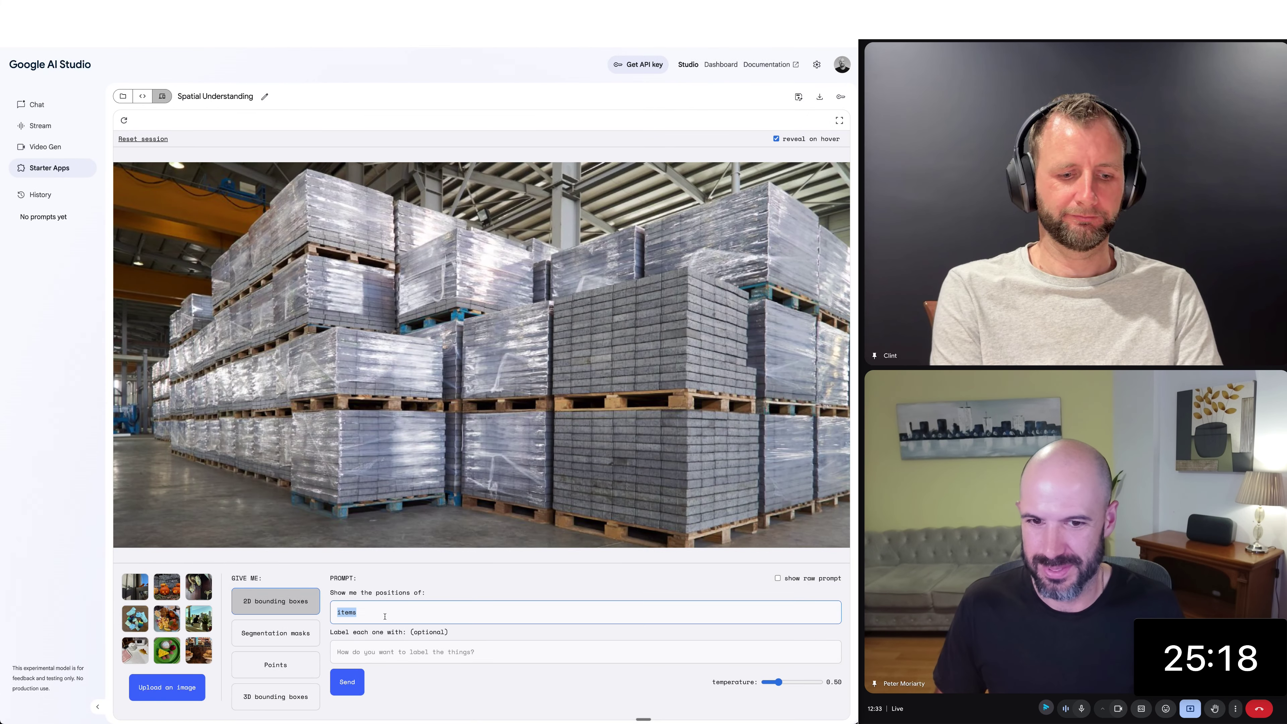
pyautogui.write('bricks')
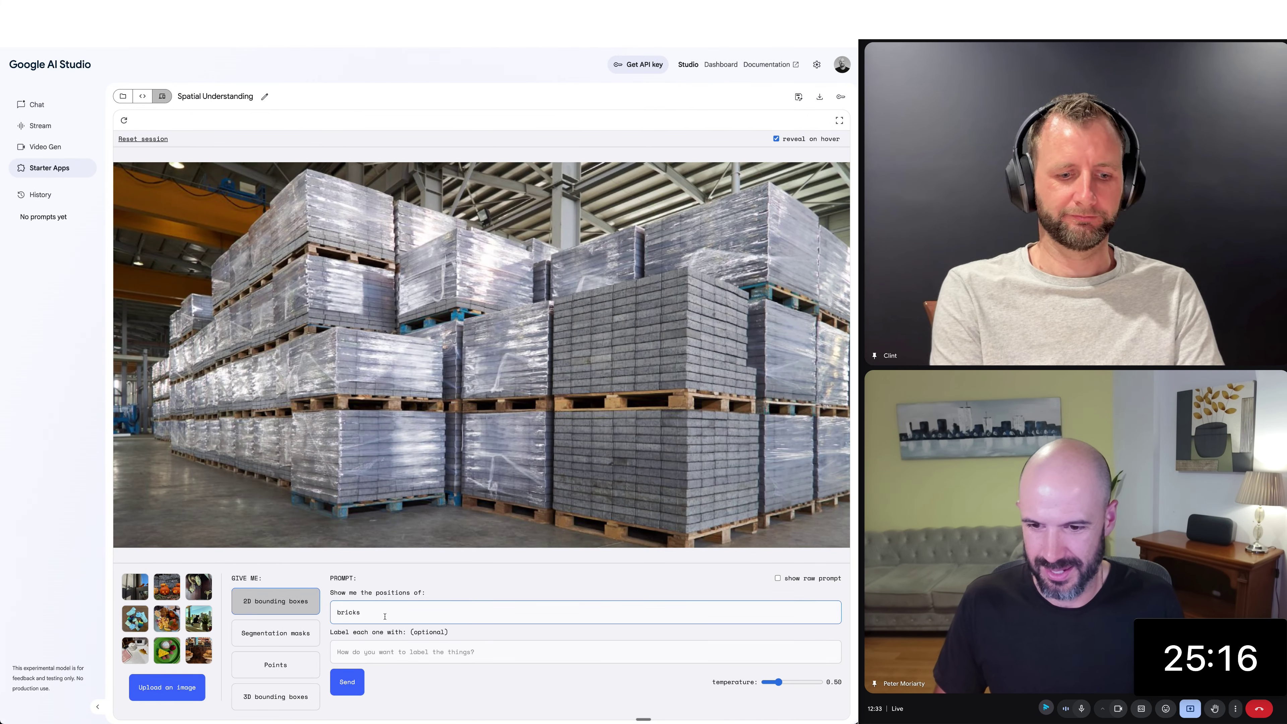
pyautogui.click(417, 646)
pyautogui.write('brick')
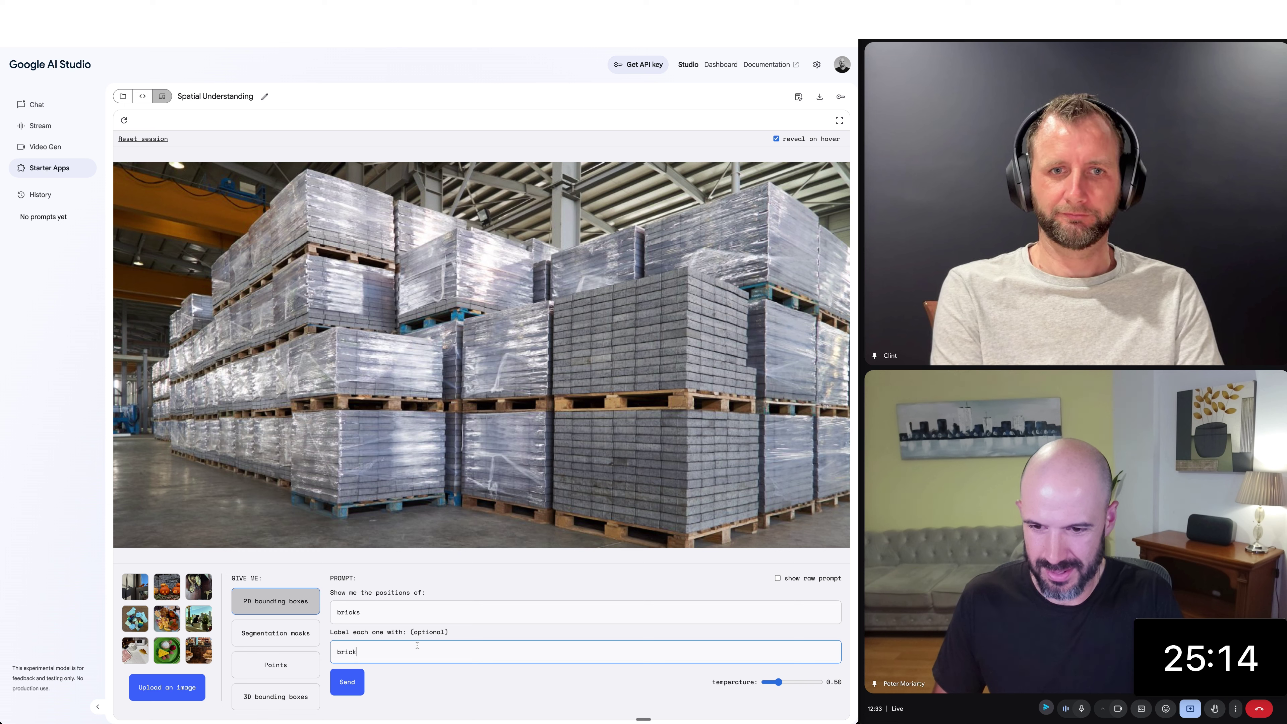
pyautogui.press('Tab')
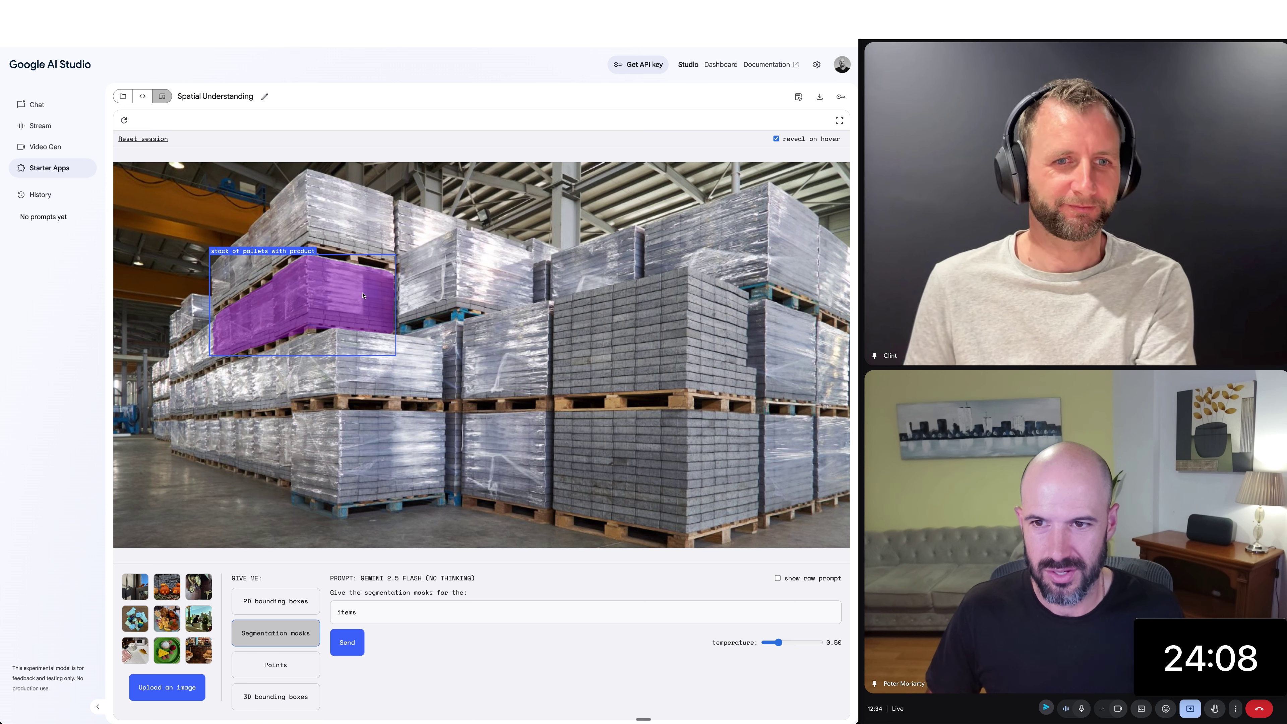
pyautogui.click(278, 599)
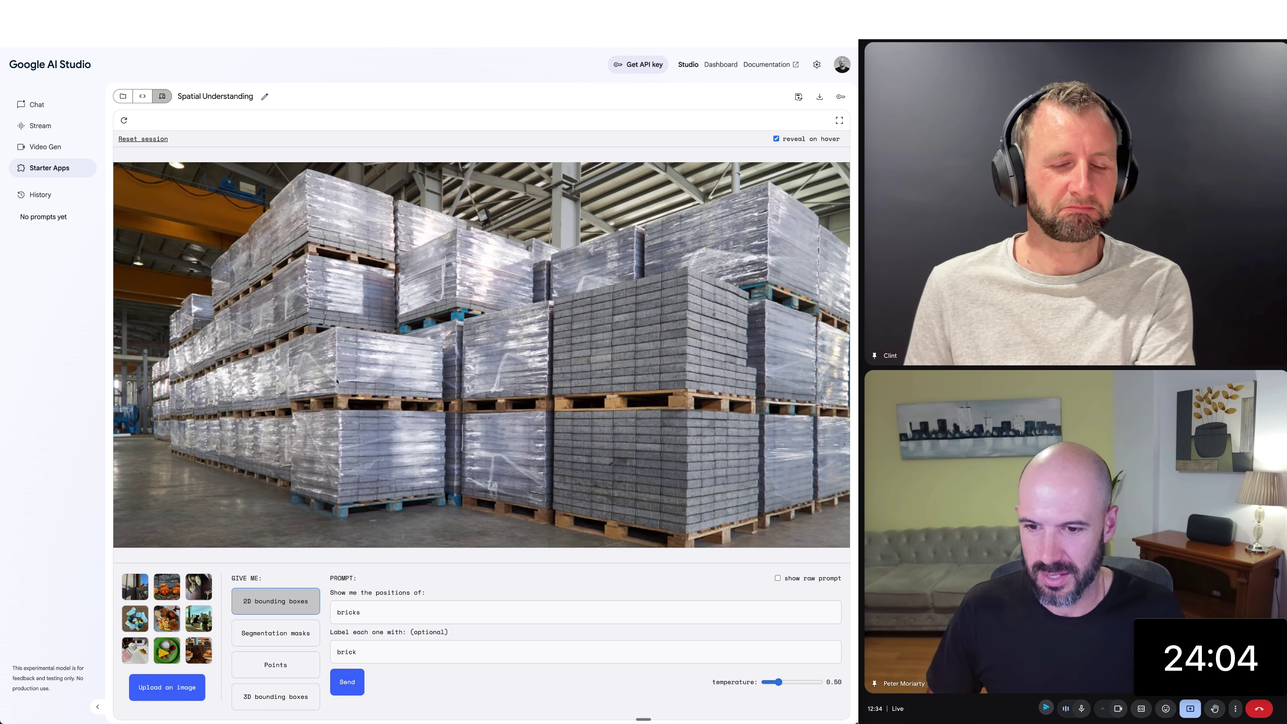
# Step: Switch the warehouse pallet image analysis to segmentation masks
pyautogui.click(299, 635)
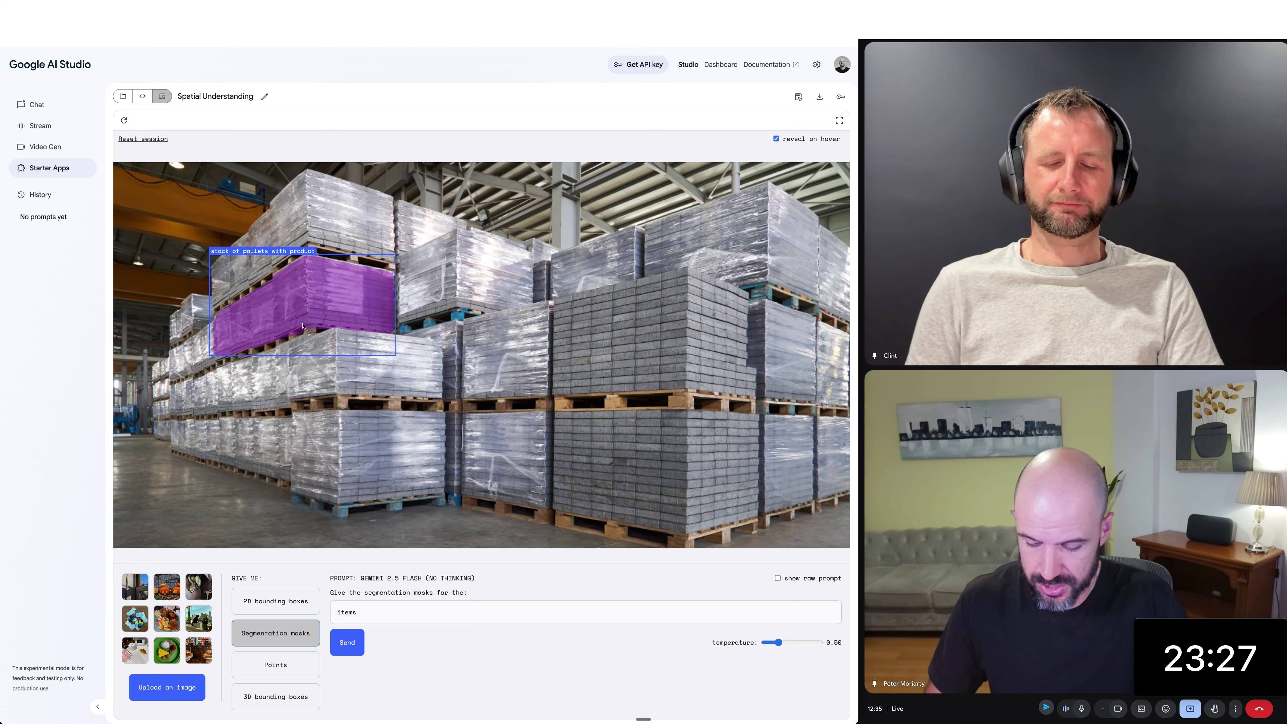
# Step: Search the web for "zapier.coma" and open the sponsored official Zapier website result
pyautogui.write('zapier.coma')
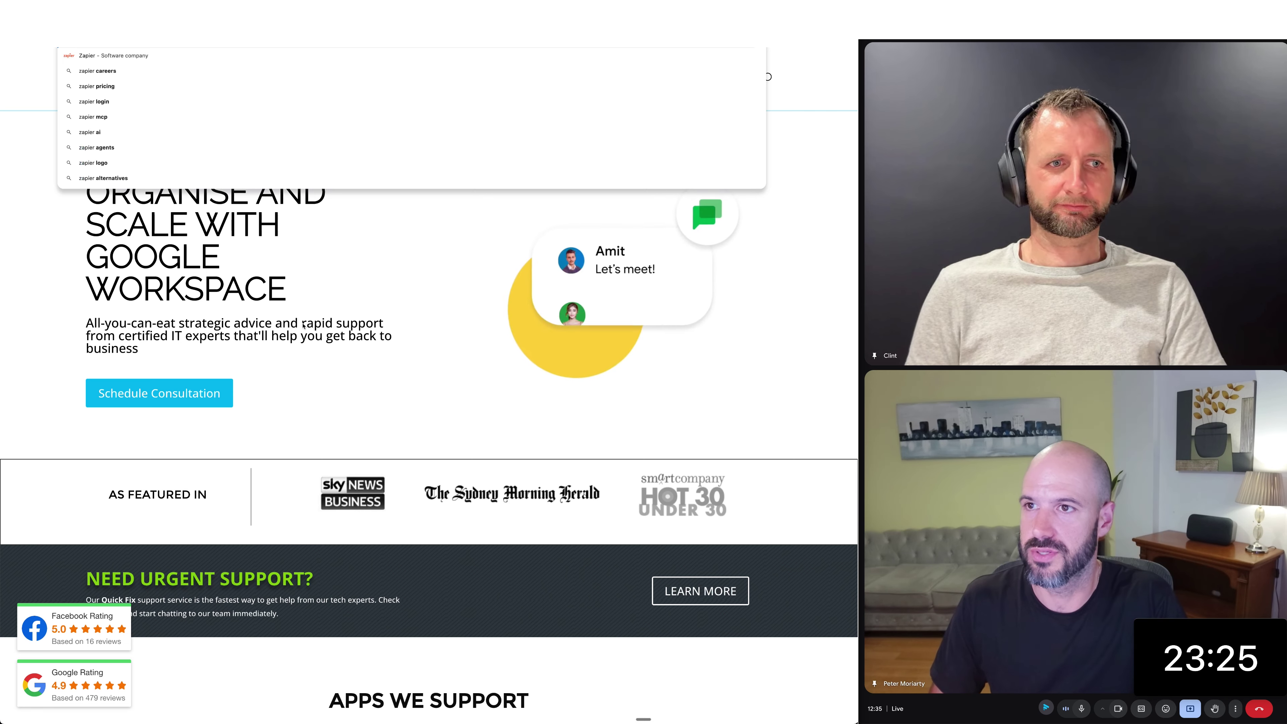
pyautogui.press('Return')
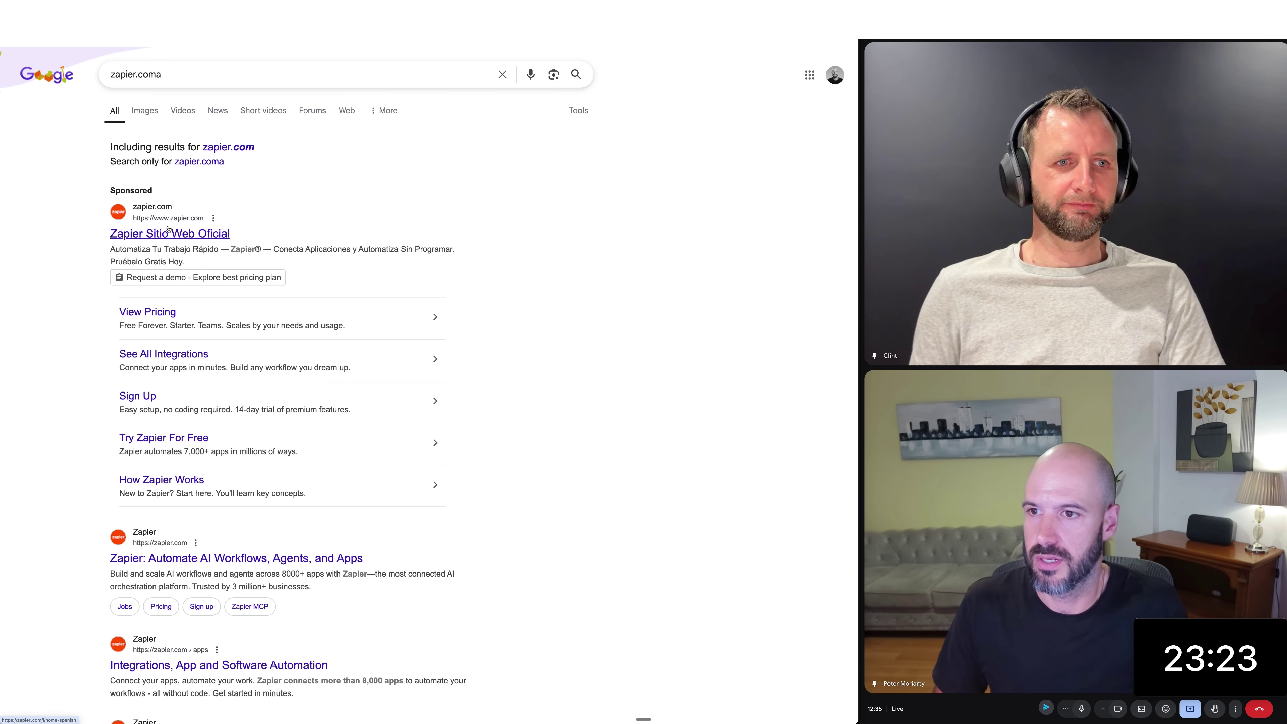
pyautogui.click(168, 233)
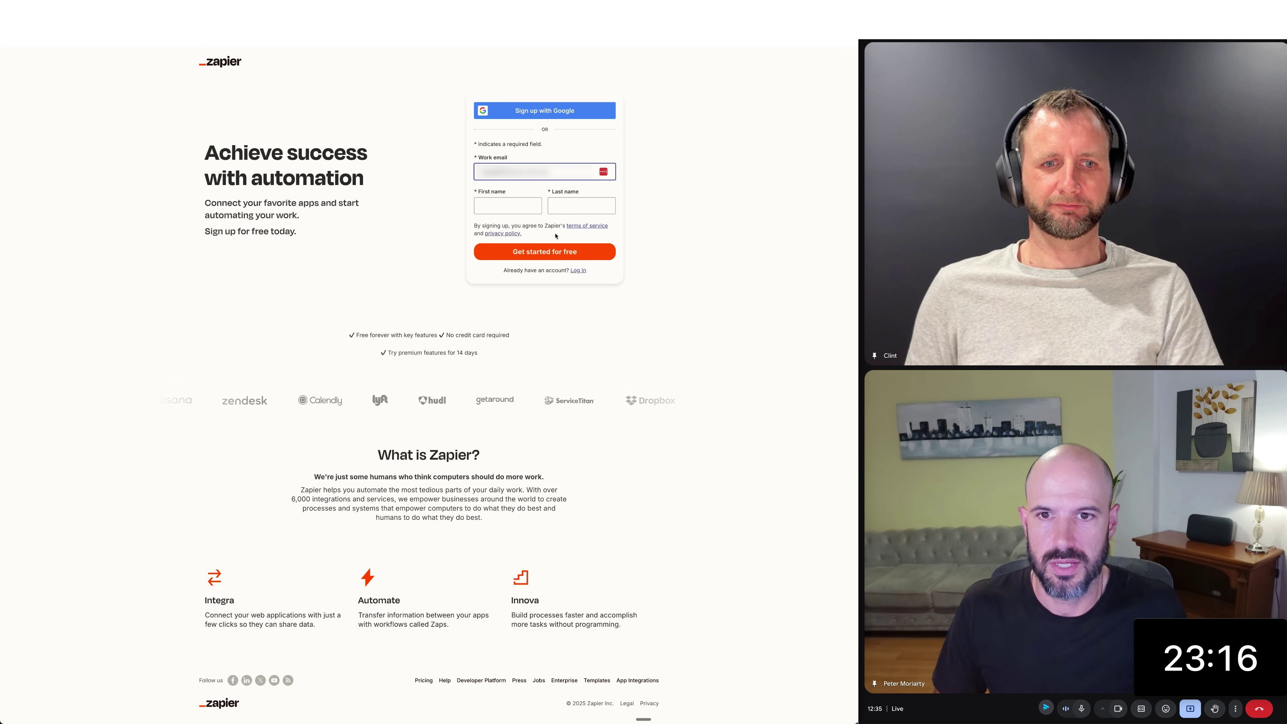
# Step: Try to log in to the existing Zapier account with the saved email and password
pyautogui.click(577, 270)
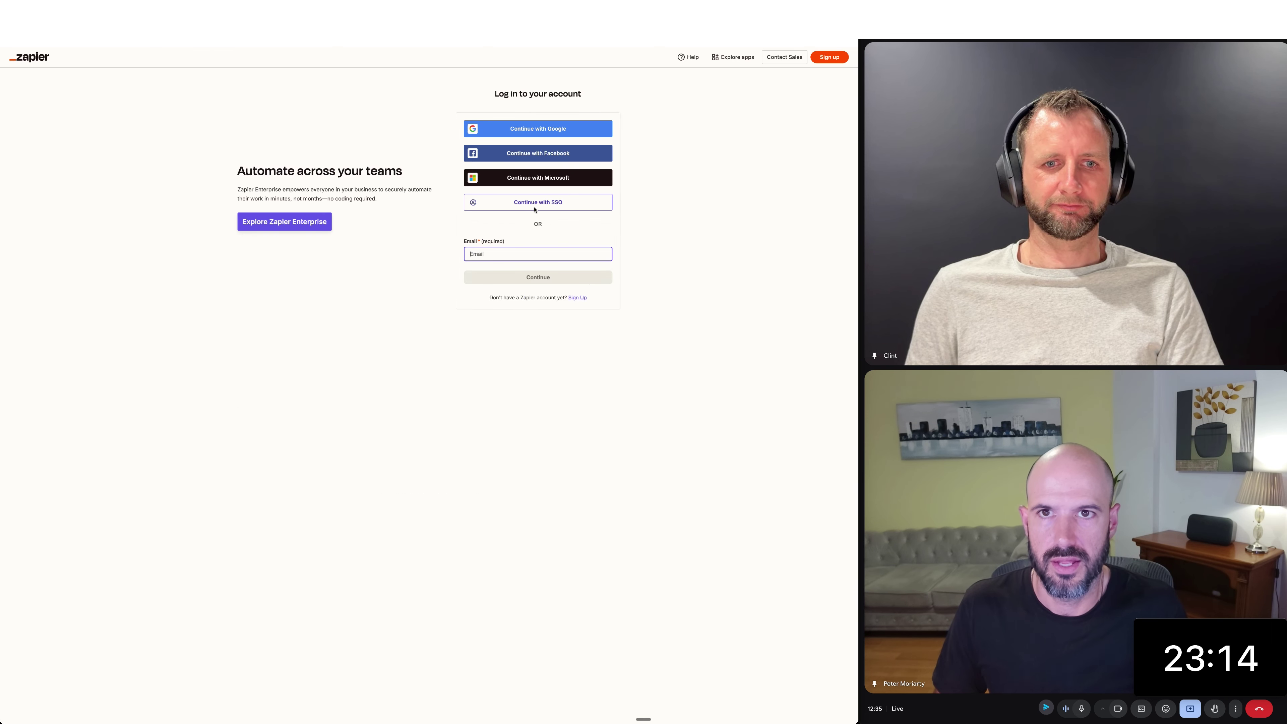
pyautogui.click(537, 276)
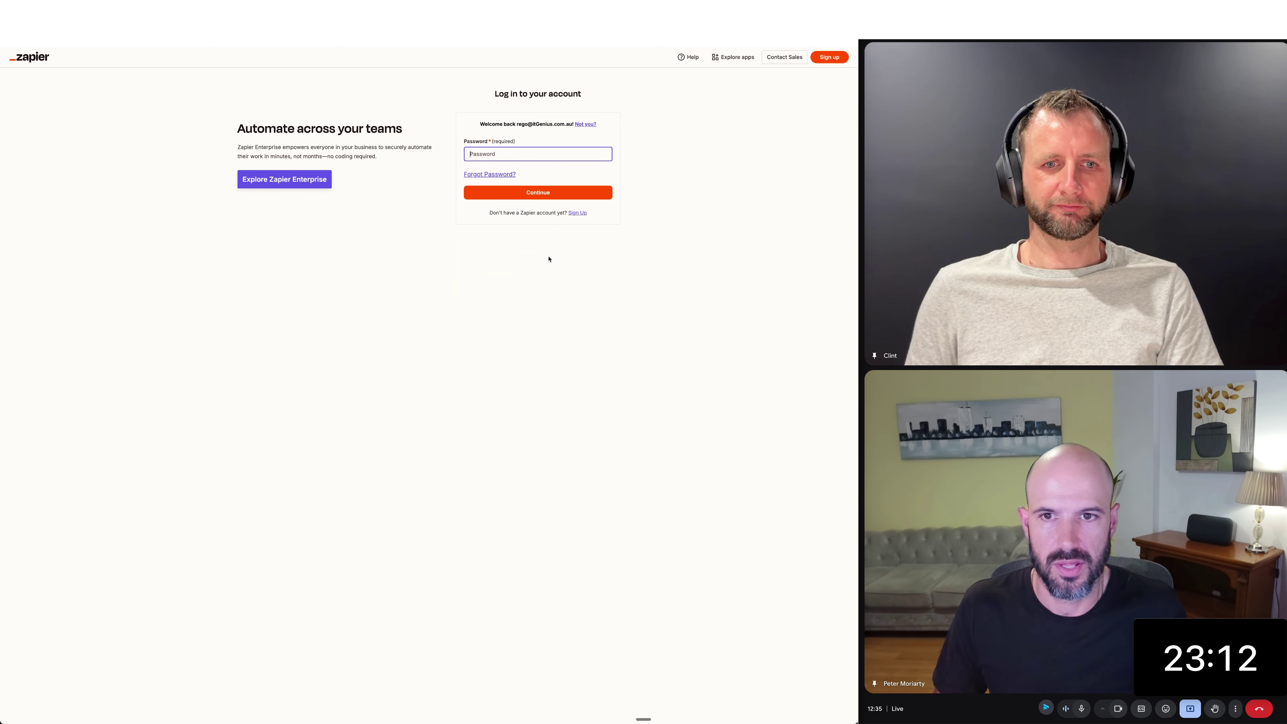
pyautogui.click(556, 196)
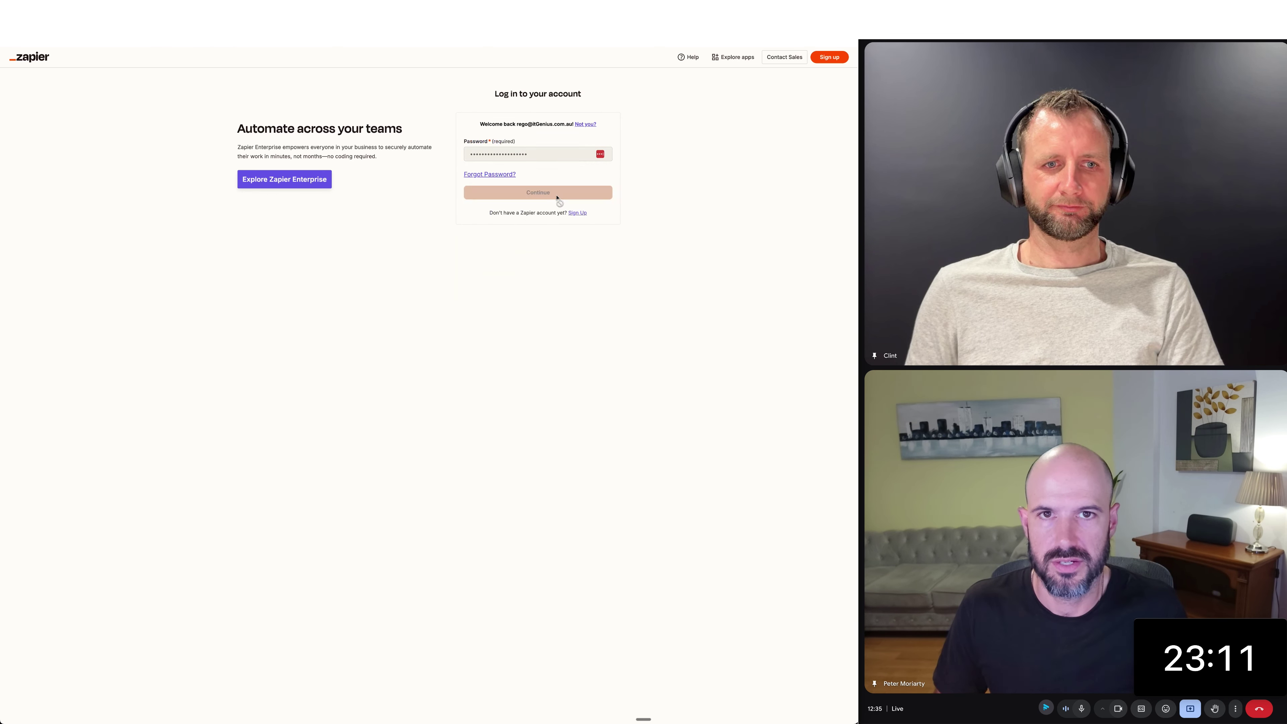
# Step: Open Zapier's app directory and search it for "google ai studio", enlarging the page for readability
pyautogui.click(719, 66)
pyautogui.click(388, 90)
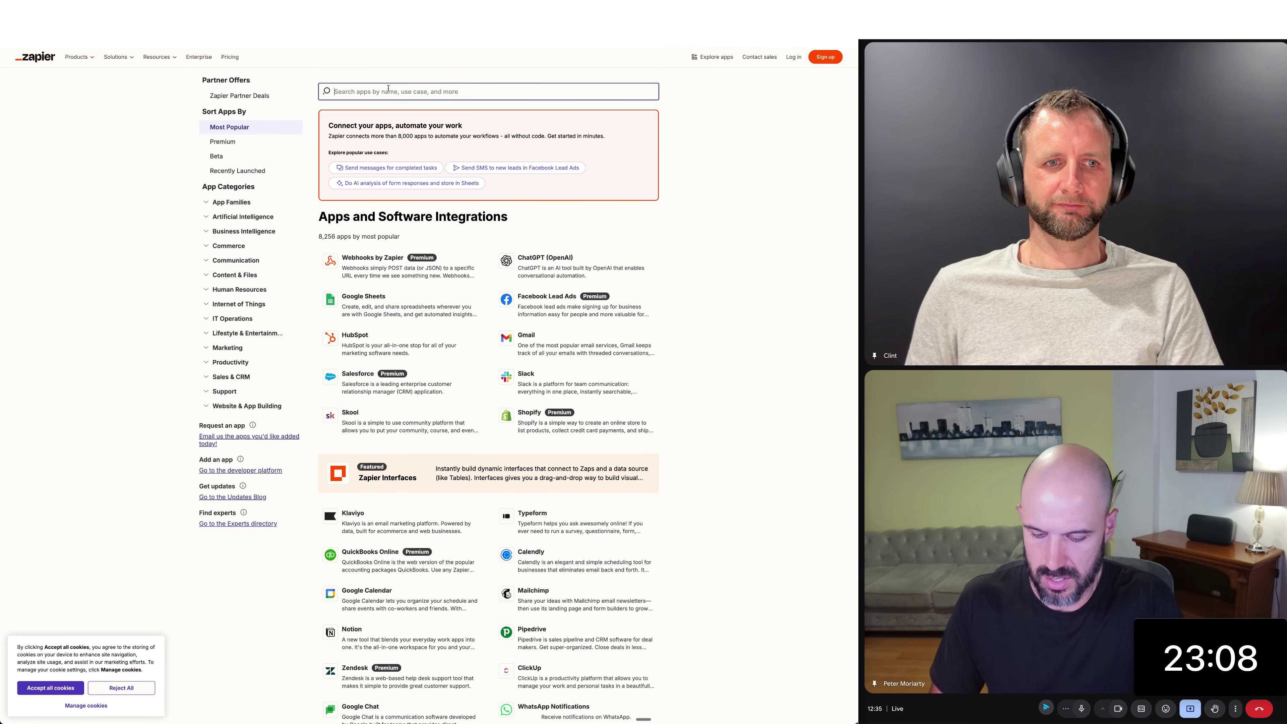
pyautogui.write('google ai studio')
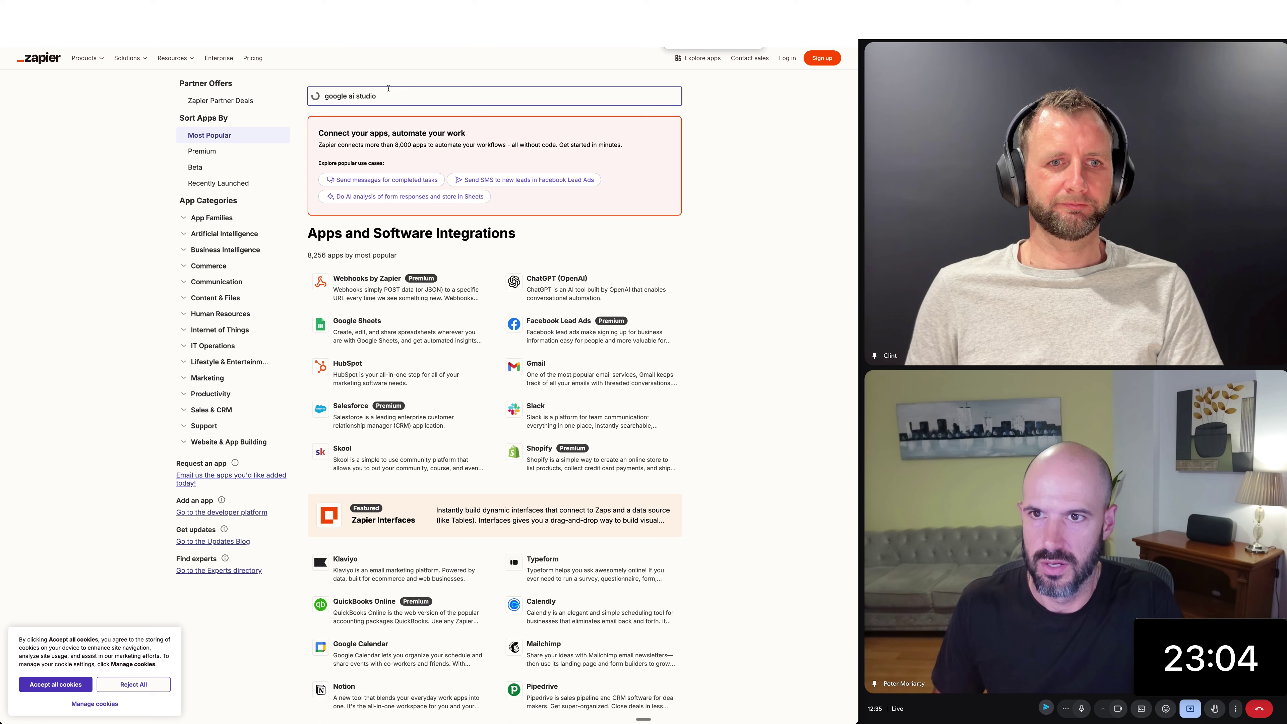
pyautogui.hotkey('ctrl', '+')
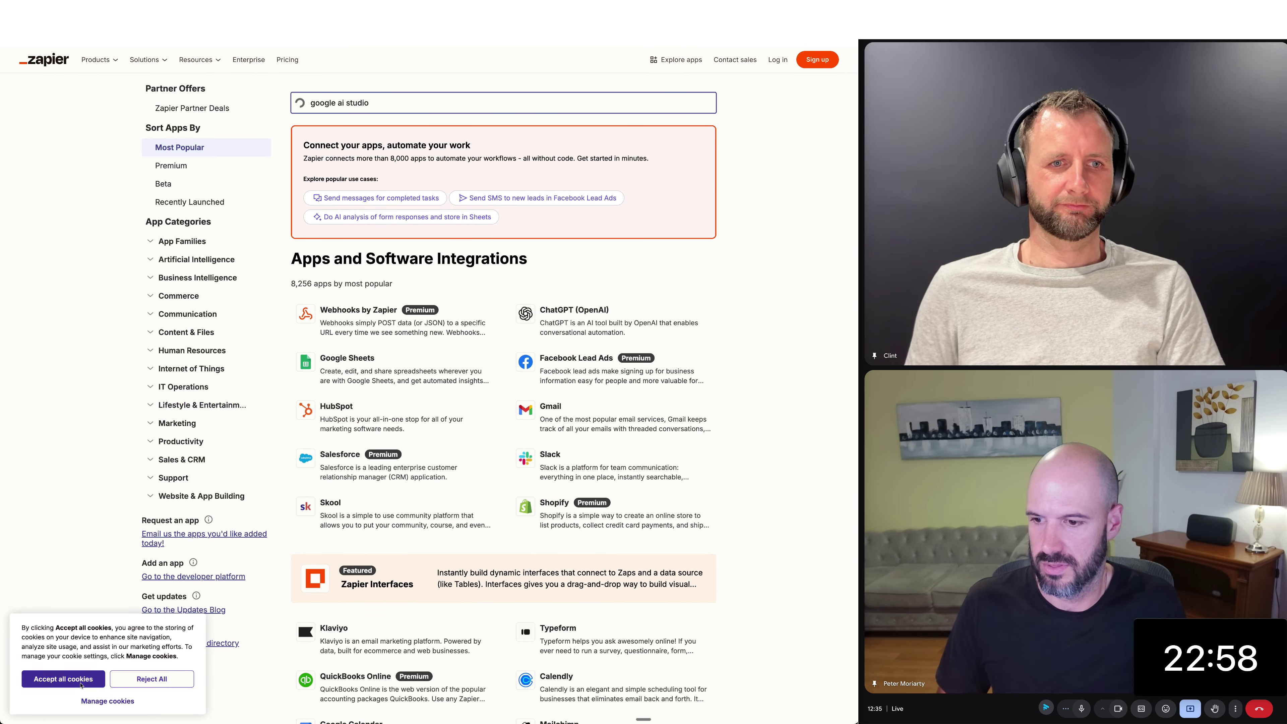
# Step: Accept all cookies and search the app directory again for "google ai studio"
pyautogui.click(62, 678)
pyautogui.click(384, 99)
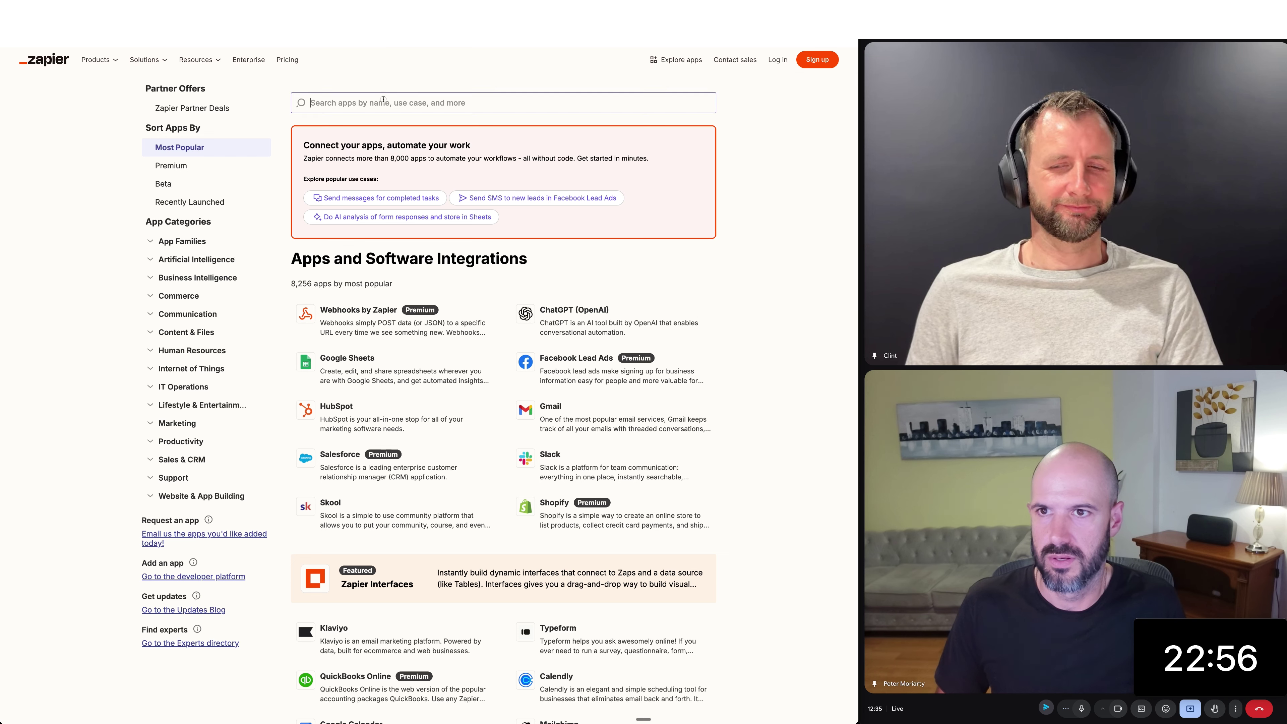
pyautogui.write('google ai st')
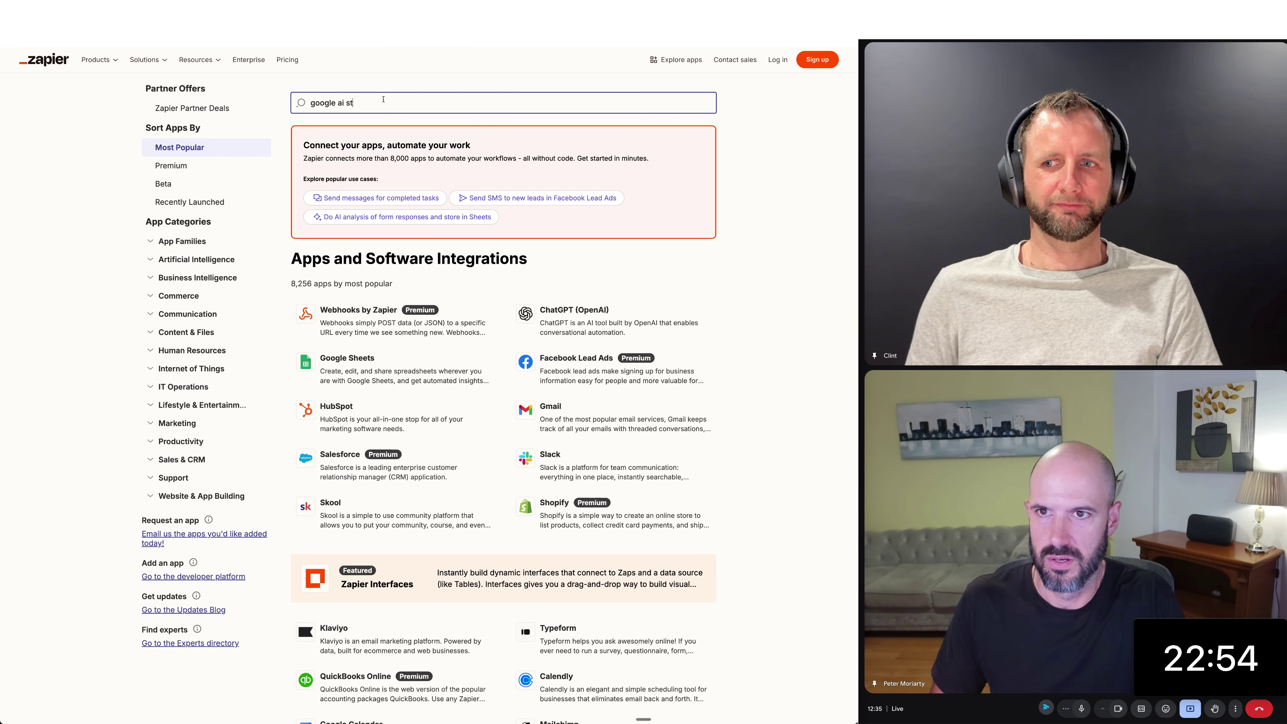
pyautogui.write('udio')
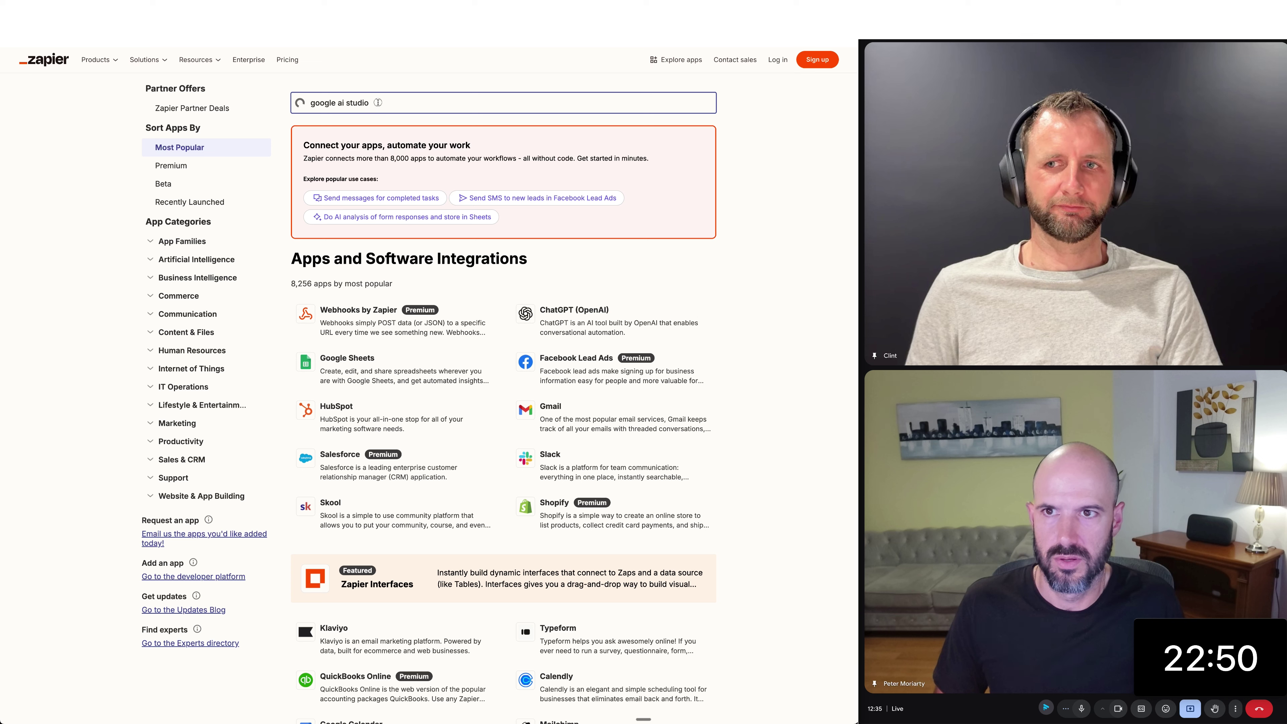
# Step: Copy the "google ai studio" search text, reload the app directory, and repeat the search with the copied text
pyautogui.hotkey('ctrl', 'shift', 'Left')
pyautogui.hotkey('ctrl', 'shift', 'Left')
pyautogui.hotkey('ctrl', 'shift', 'Left')
pyautogui.press('super+c')
pyautogui.press('super+r')
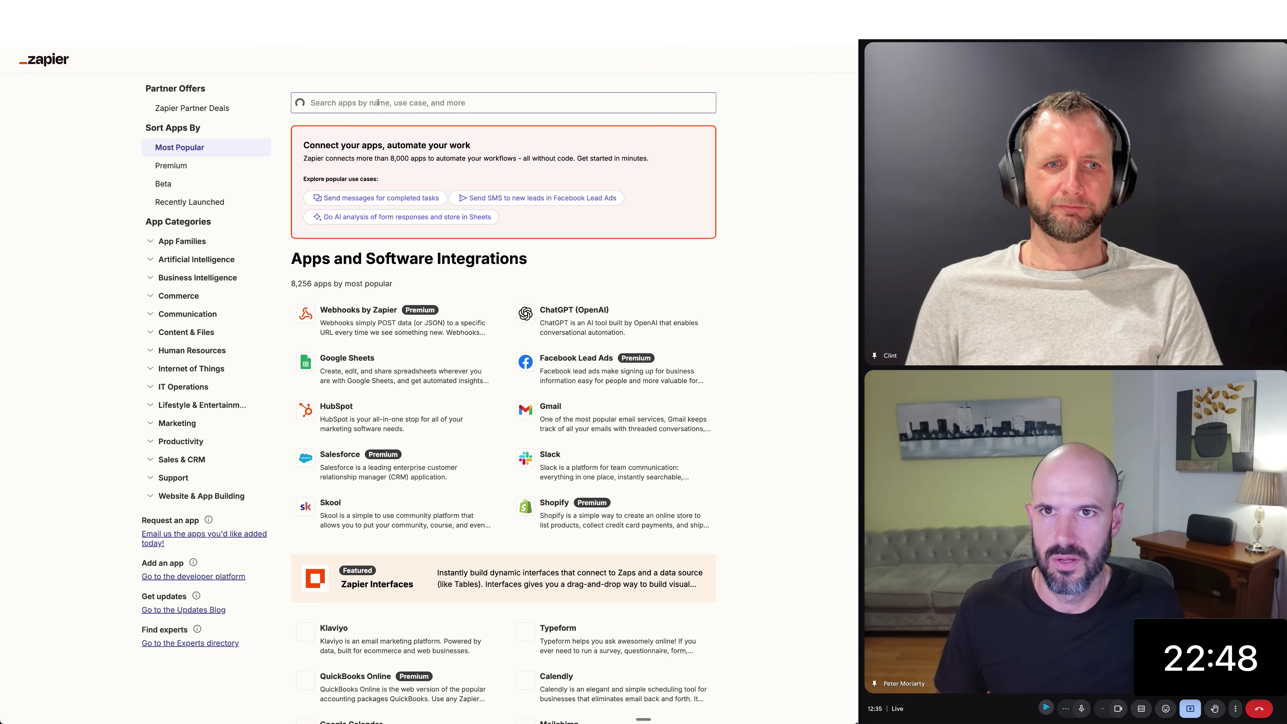
pyautogui.click(378, 103)
pyautogui.press('super+v')
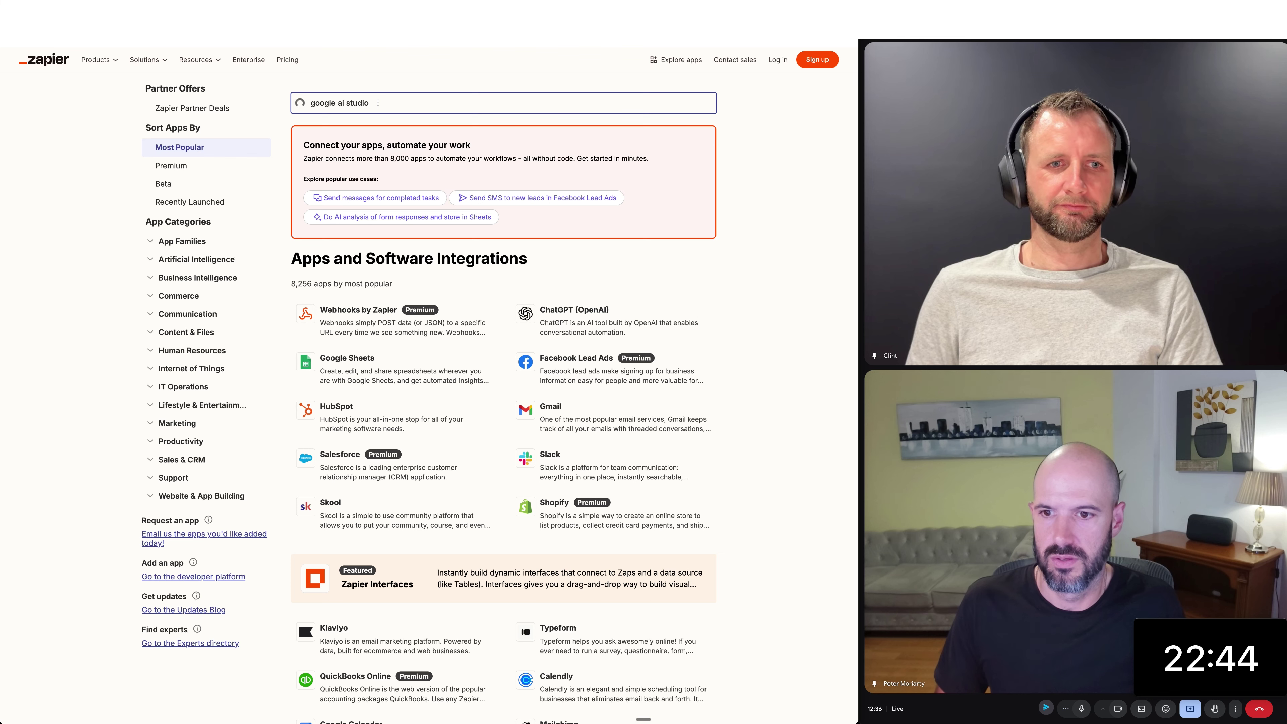
# Step: Search the web for "google ai studio zapier" in a new tab and open the "Google AI Studio (Gemini) Integrations" result
pyautogui.press('super+t')
pyautogui.press('super+v')
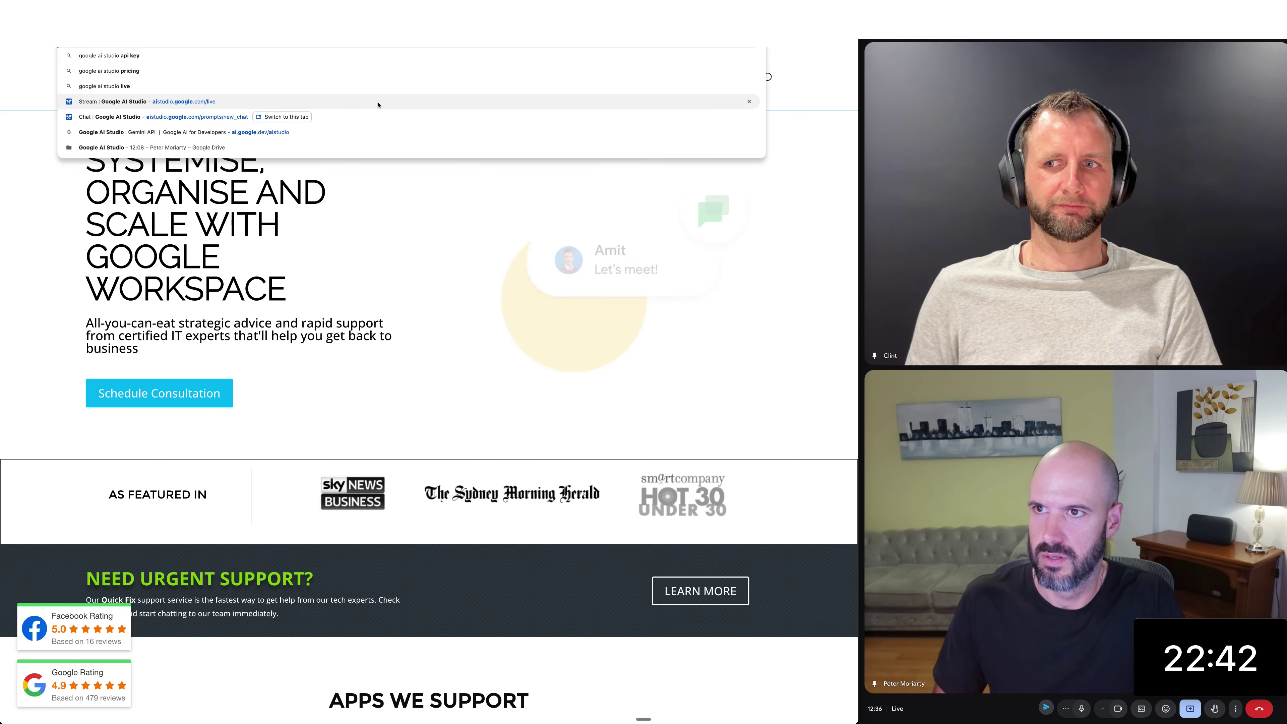
pyautogui.write('zapier')
pyautogui.press('Return')
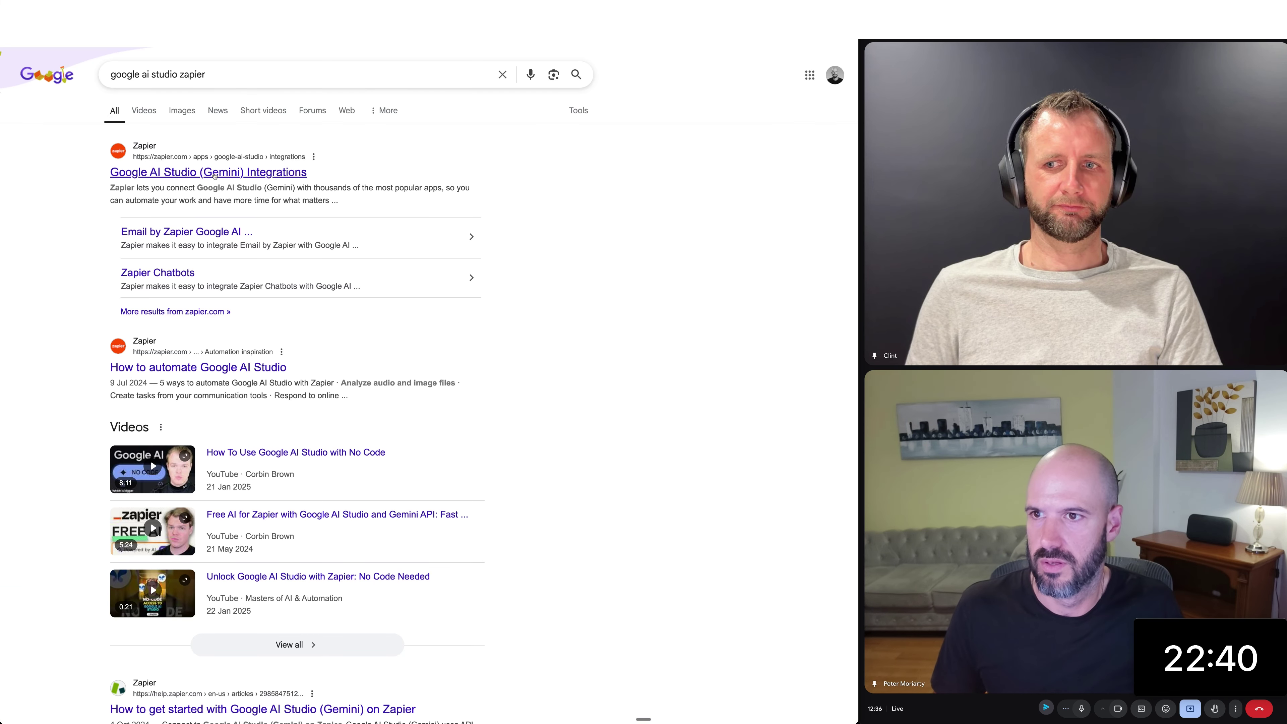
pyautogui.click(220, 173)
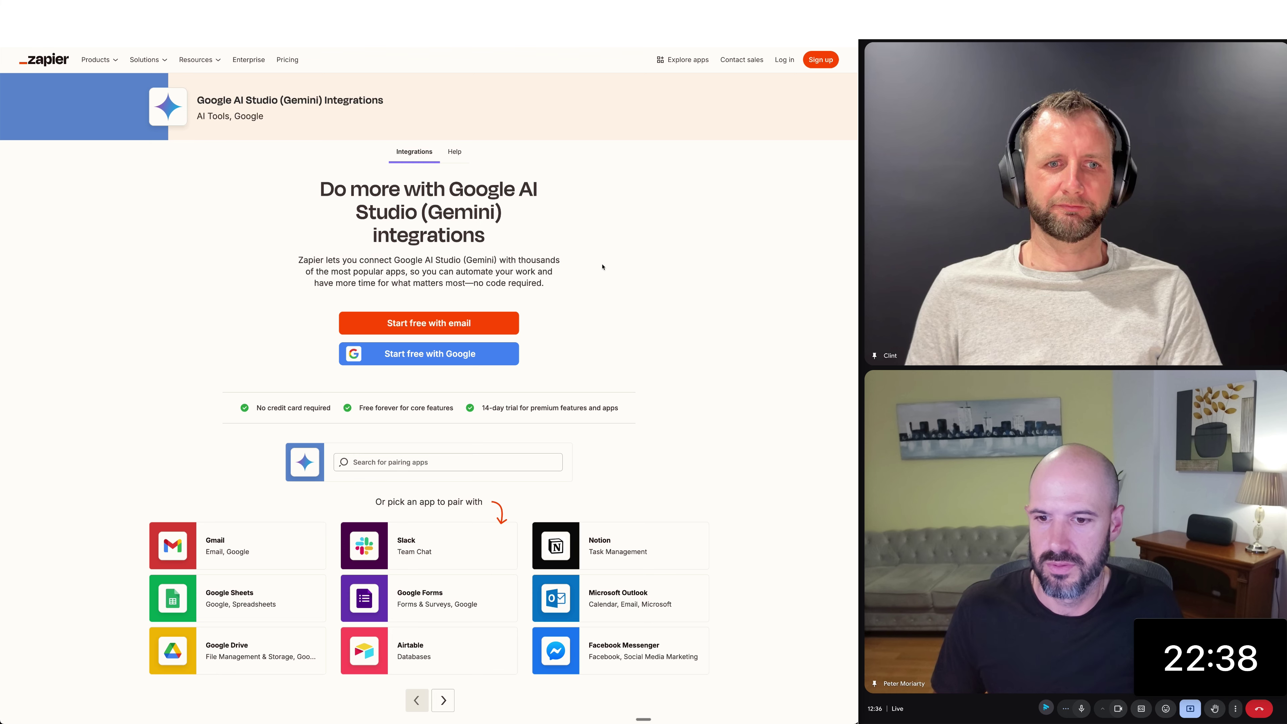
# Step: Look through the apps that can be paired with Google AI Studio (Gemini) on the integrations page
pyautogui.scroll(-3, 602, 267)
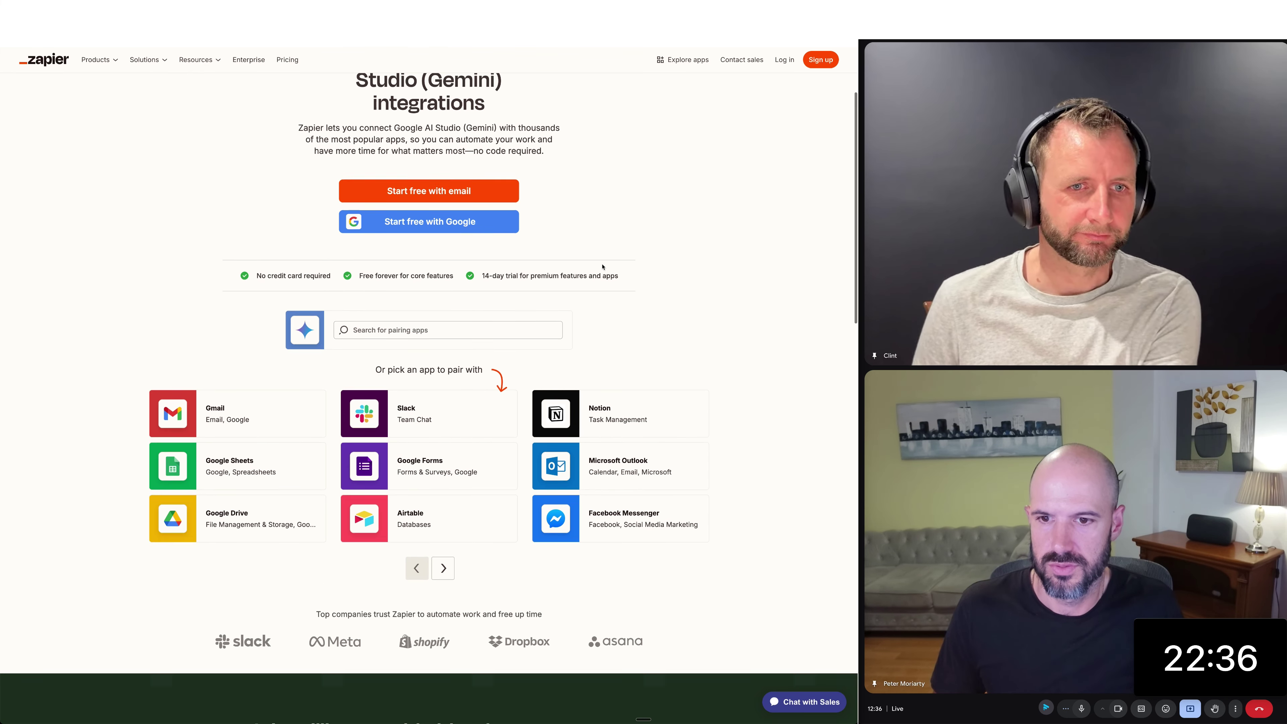
pyautogui.scroll(3, 306, 441)
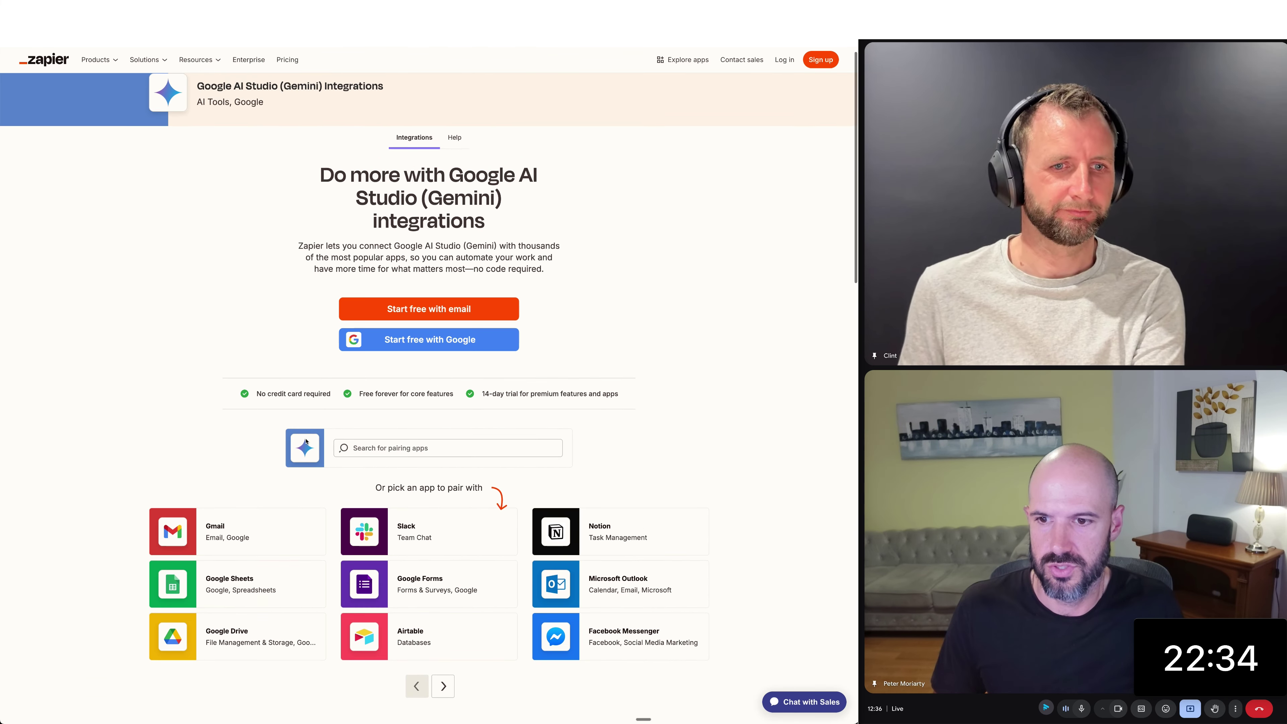
pyautogui.scroll(1, 386, 415)
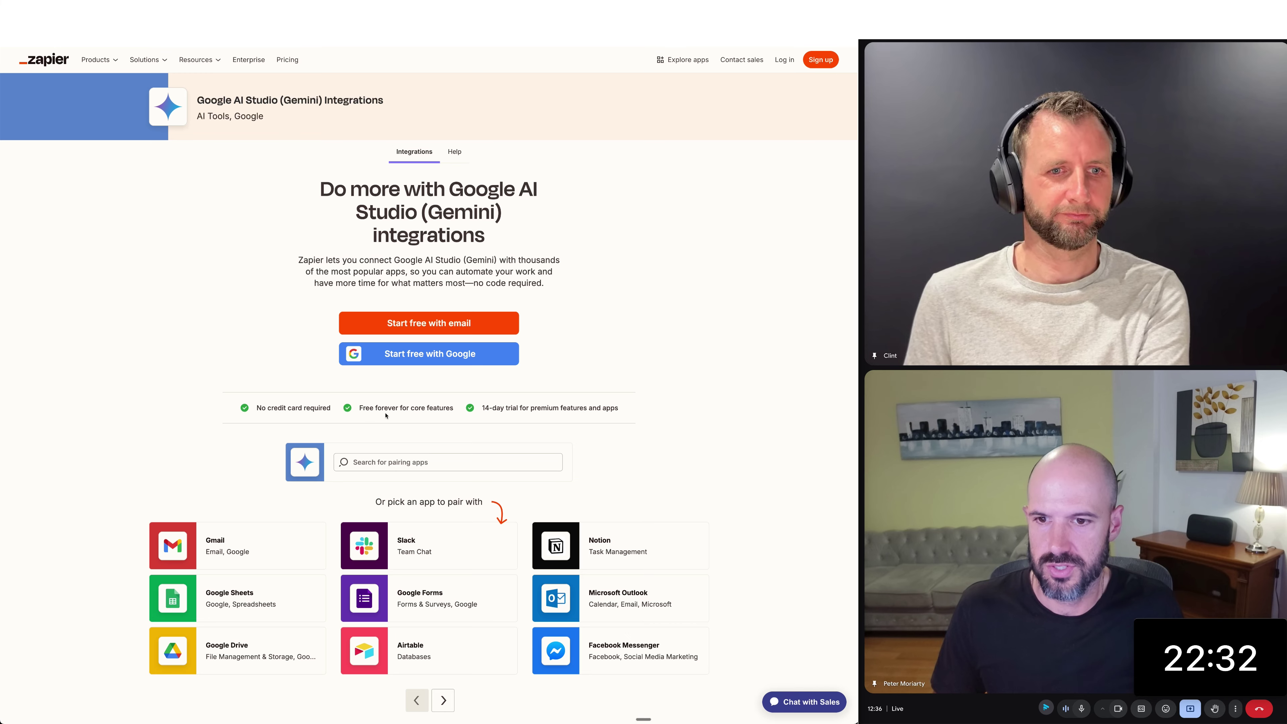
pyautogui.scroll(-9, 386, 415)
pyautogui.click(436, 313)
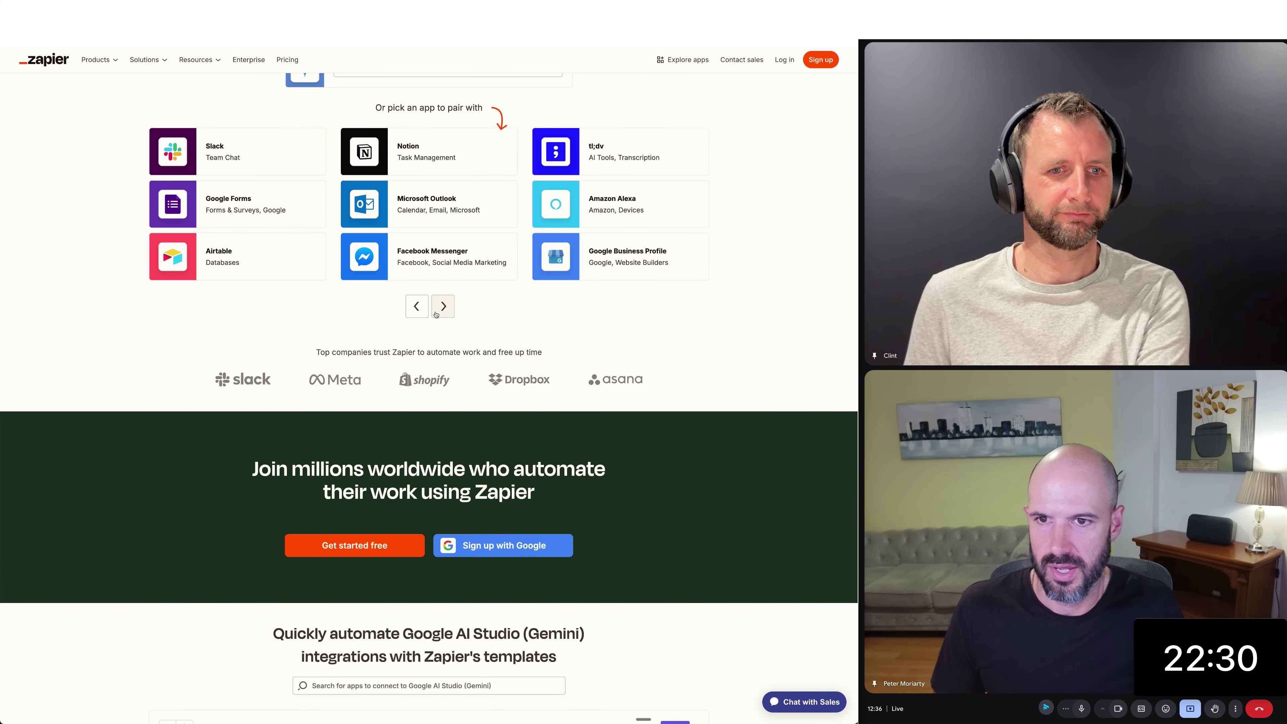
pyautogui.click(416, 306)
pyautogui.scroll(9, 417, 306)
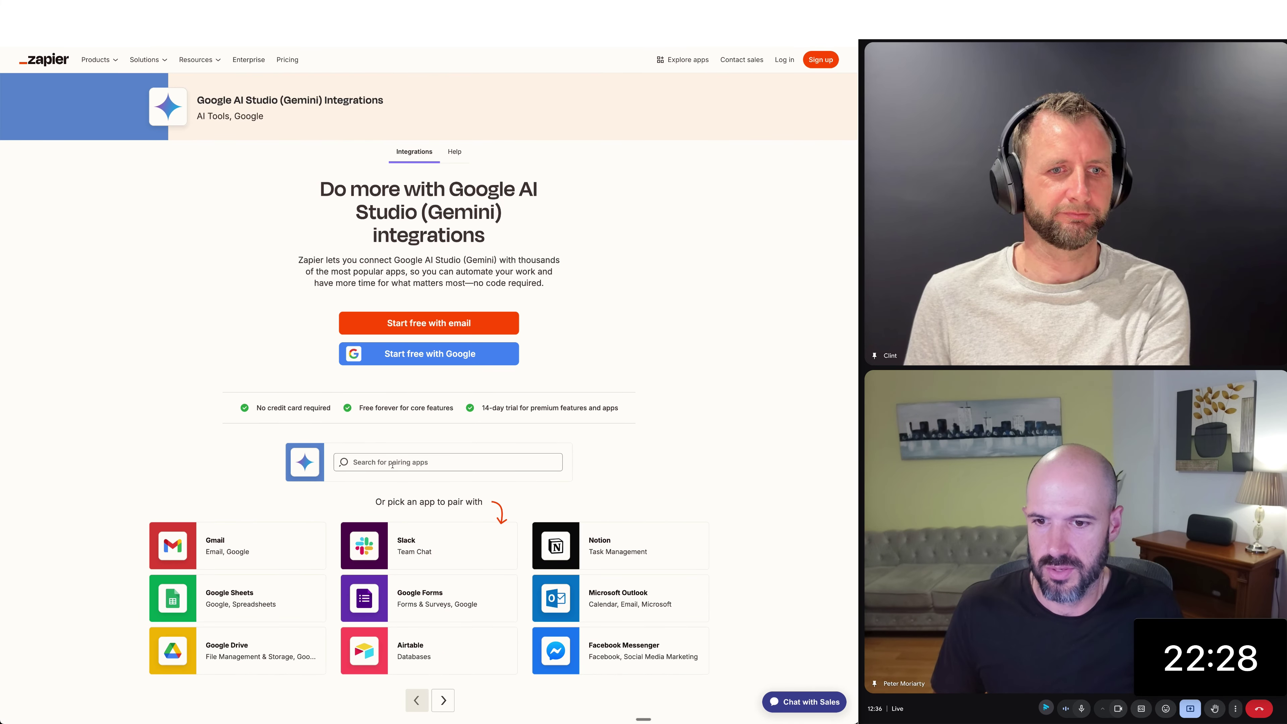
# Step: Open the Google Sheets pairing, reload the page, and choose Send Prompt as the Google AI Studio action
pyautogui.click(269, 595)
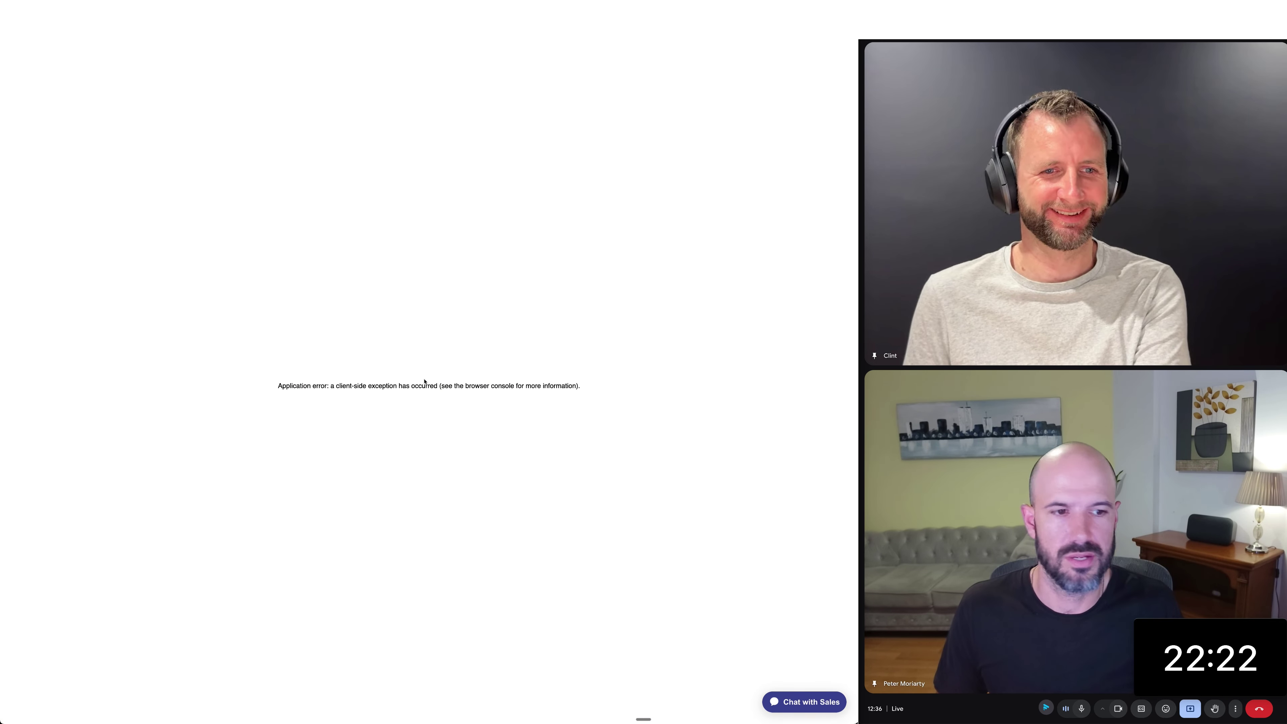
pyautogui.hotkey('ctrl', 'r')
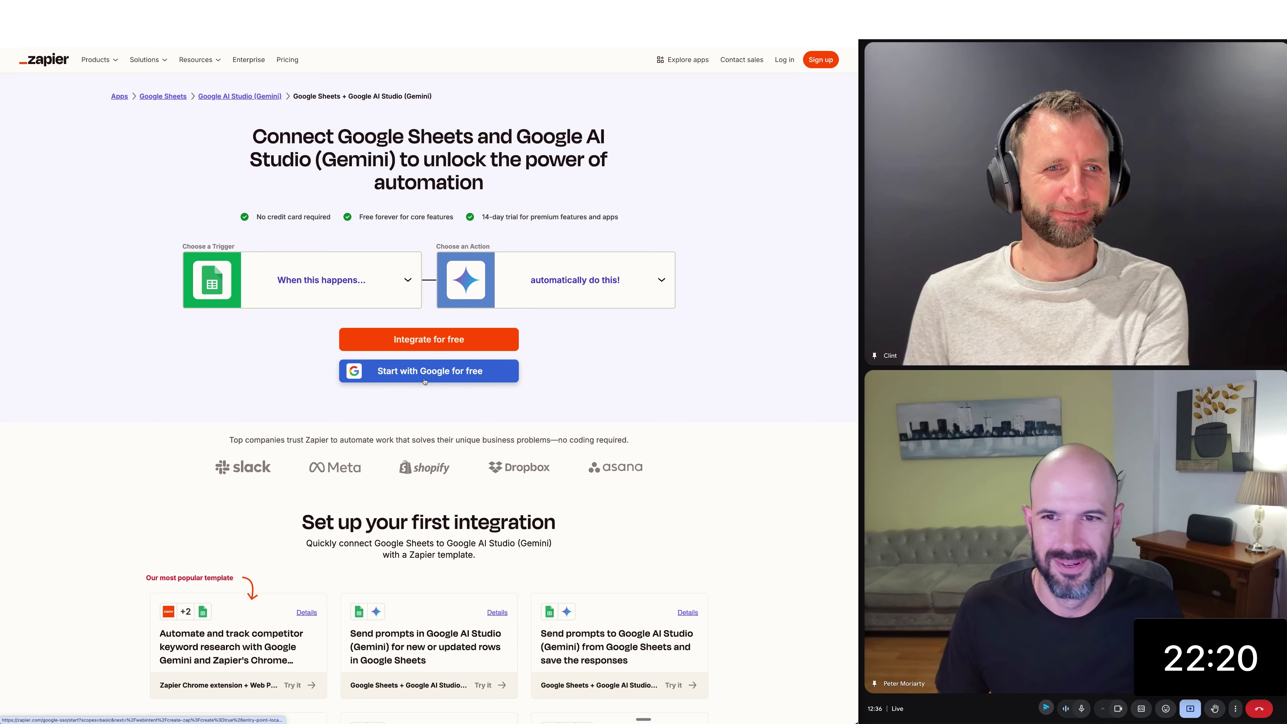
pyautogui.click(585, 289)
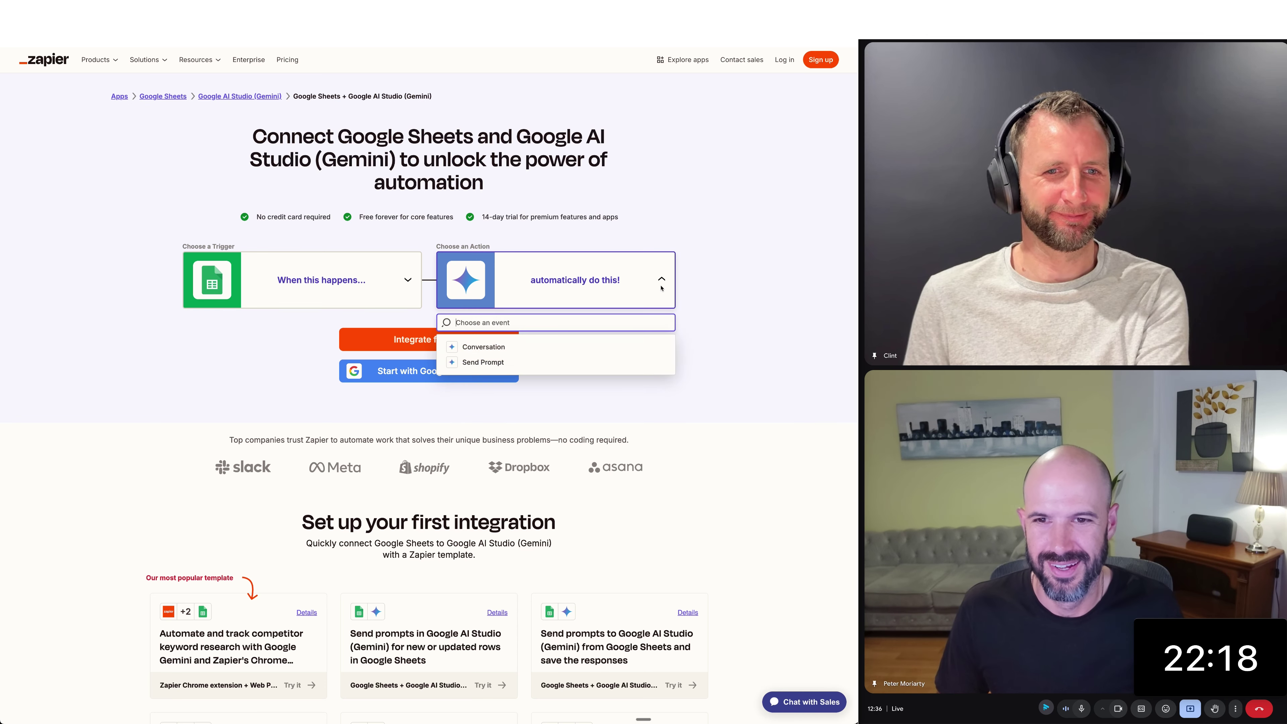
pyautogui.click(573, 347)
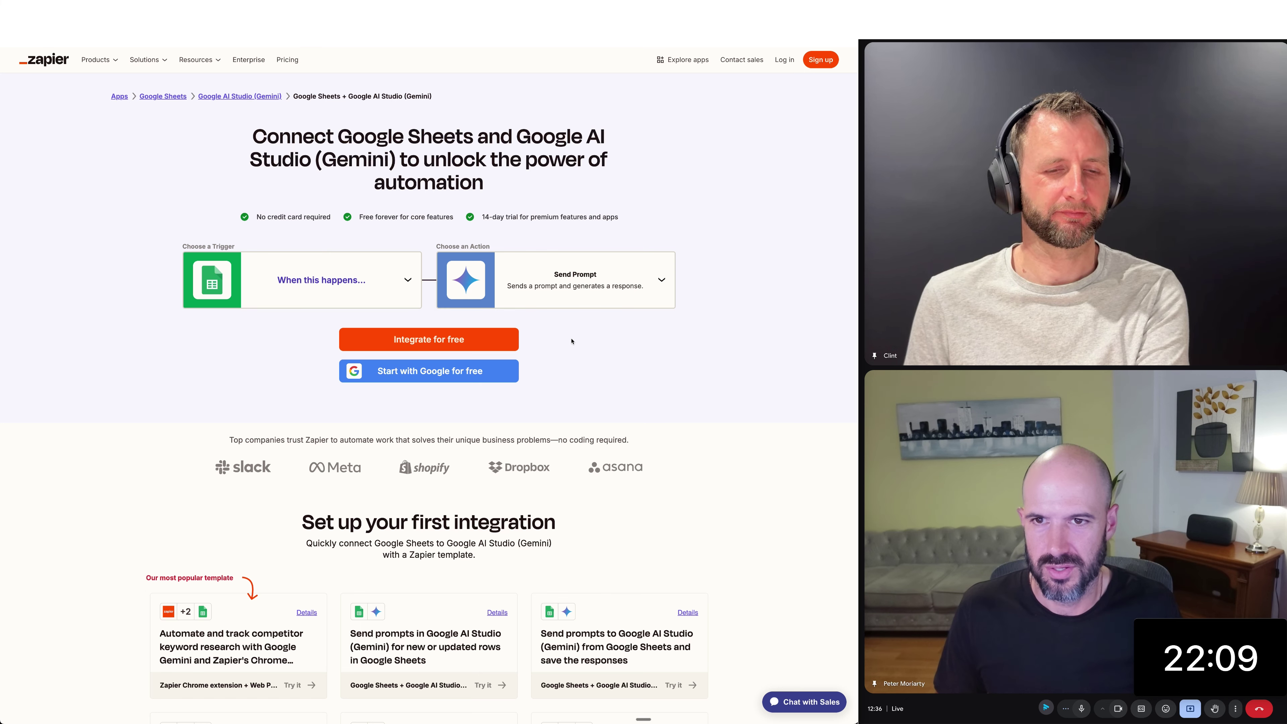
pyautogui.scroll(-1, 572, 341)
pyautogui.scroll(1, 572, 341)
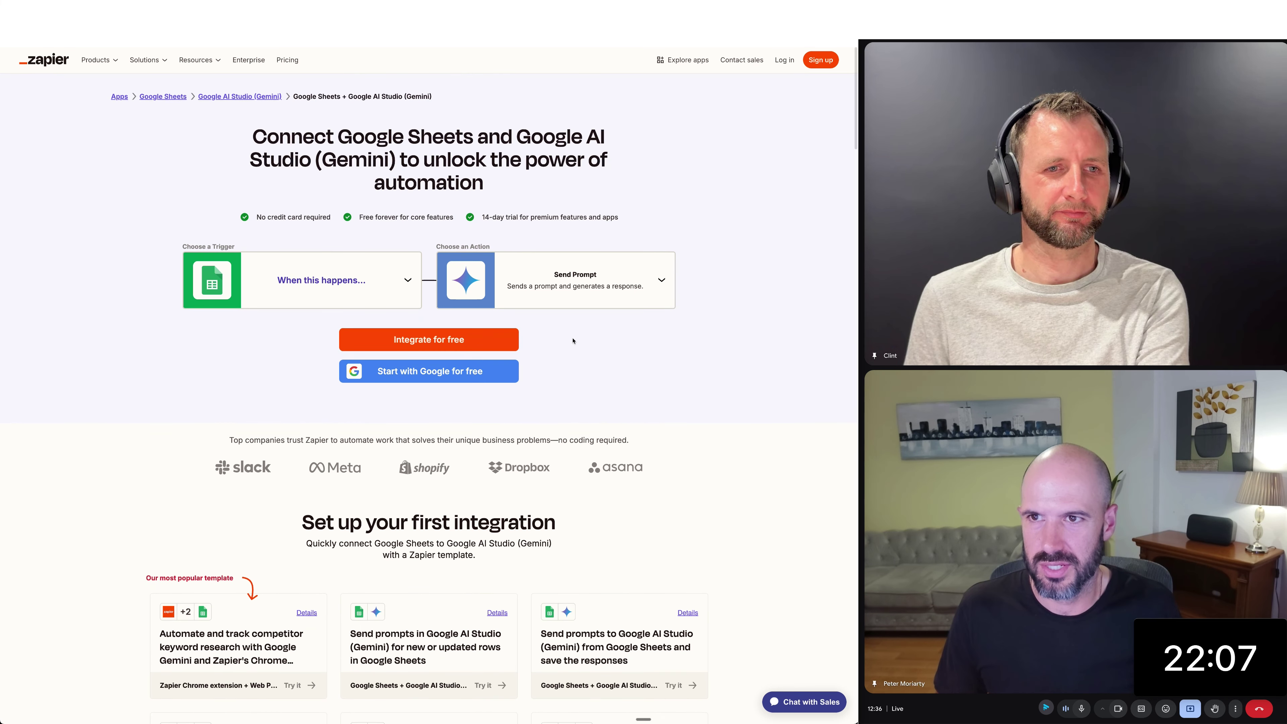
# Step: Return to the Google AI Studio integrations, open the Google Forms pairing, and view its available Gemini actions
pyautogui.click(251, 96)
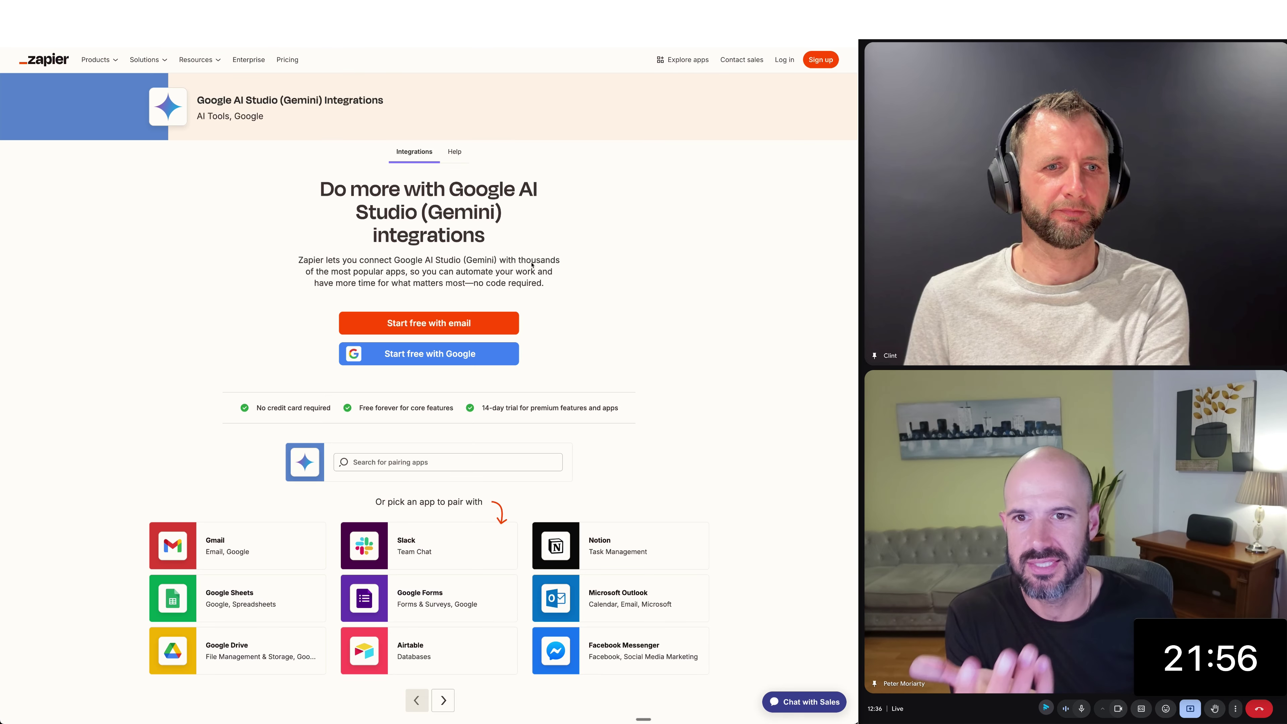
pyautogui.click(446, 462)
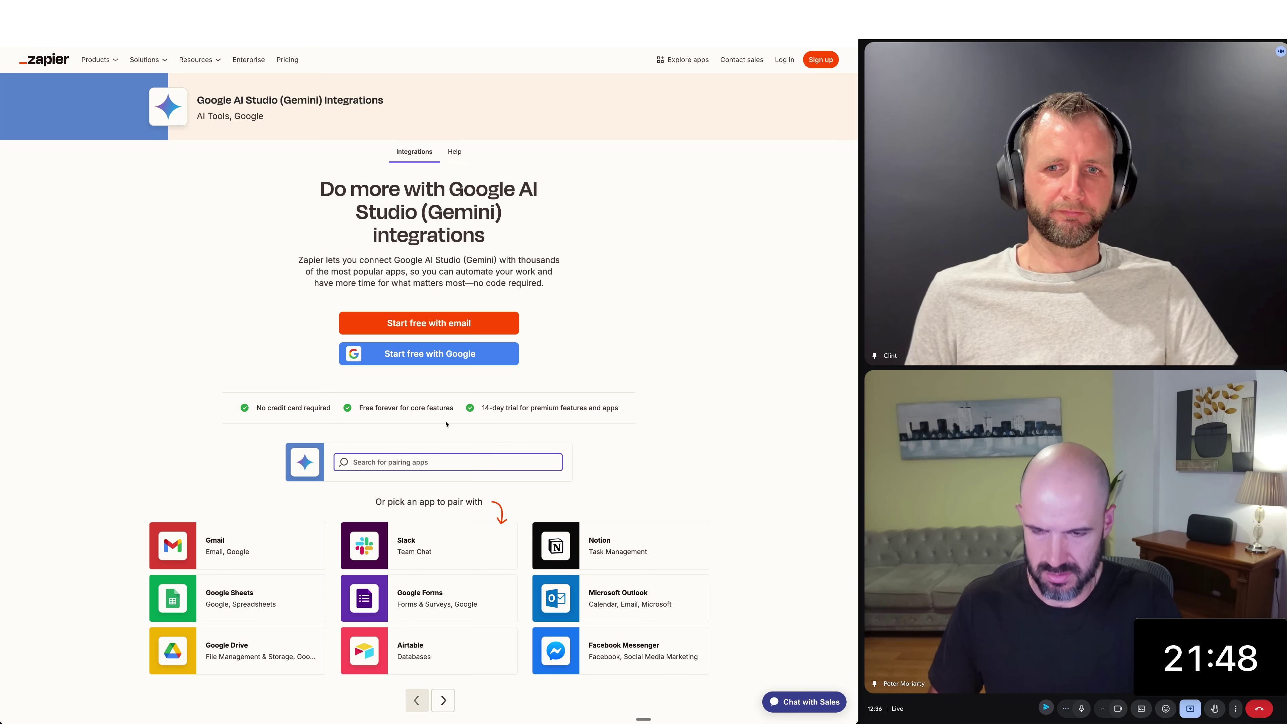
pyautogui.click(473, 589)
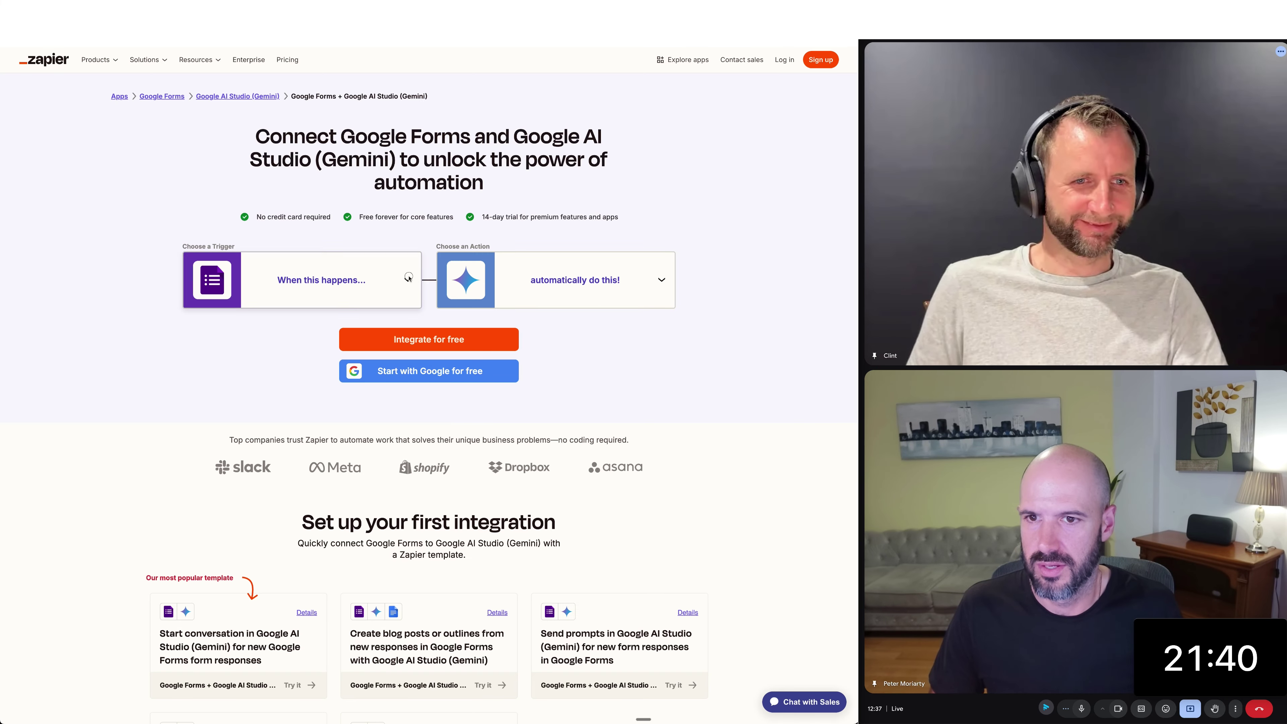
pyautogui.click(318, 284)
pyautogui.click(512, 282)
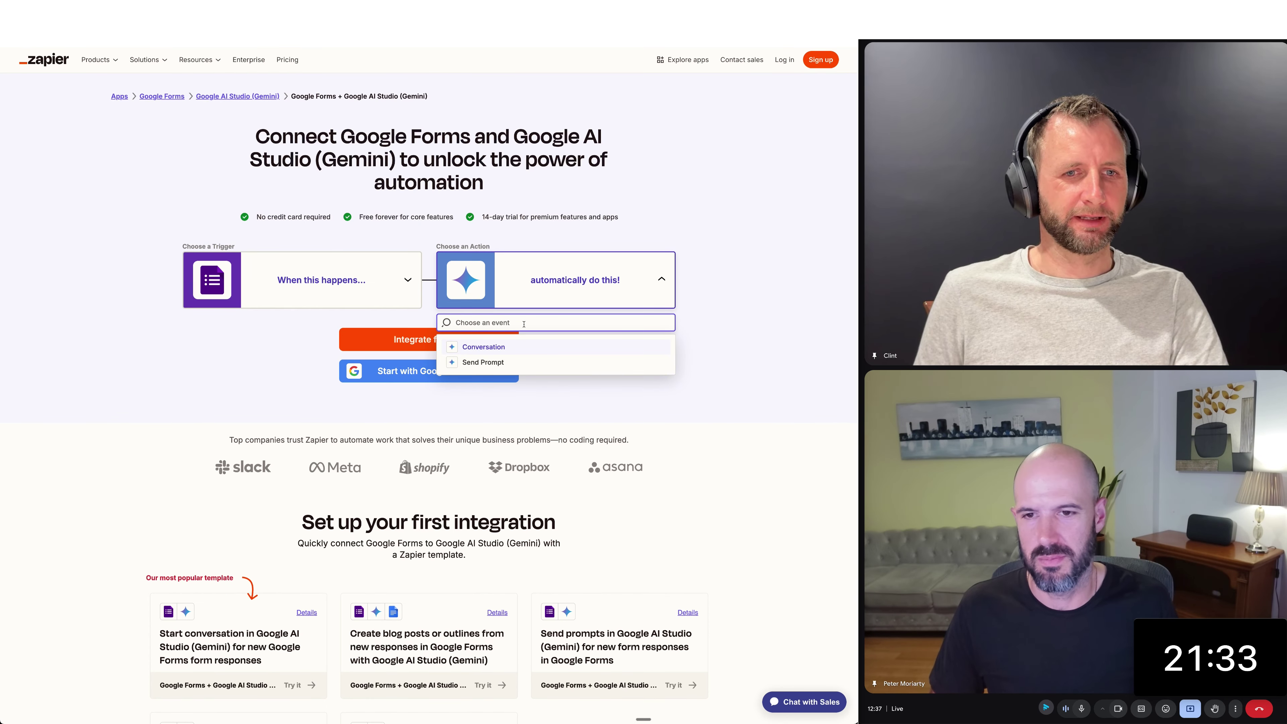
# Step: Log in to Zapier with the account email, saved password and authentication code
pyautogui.click(784, 60)
pyautogui.press('Return')
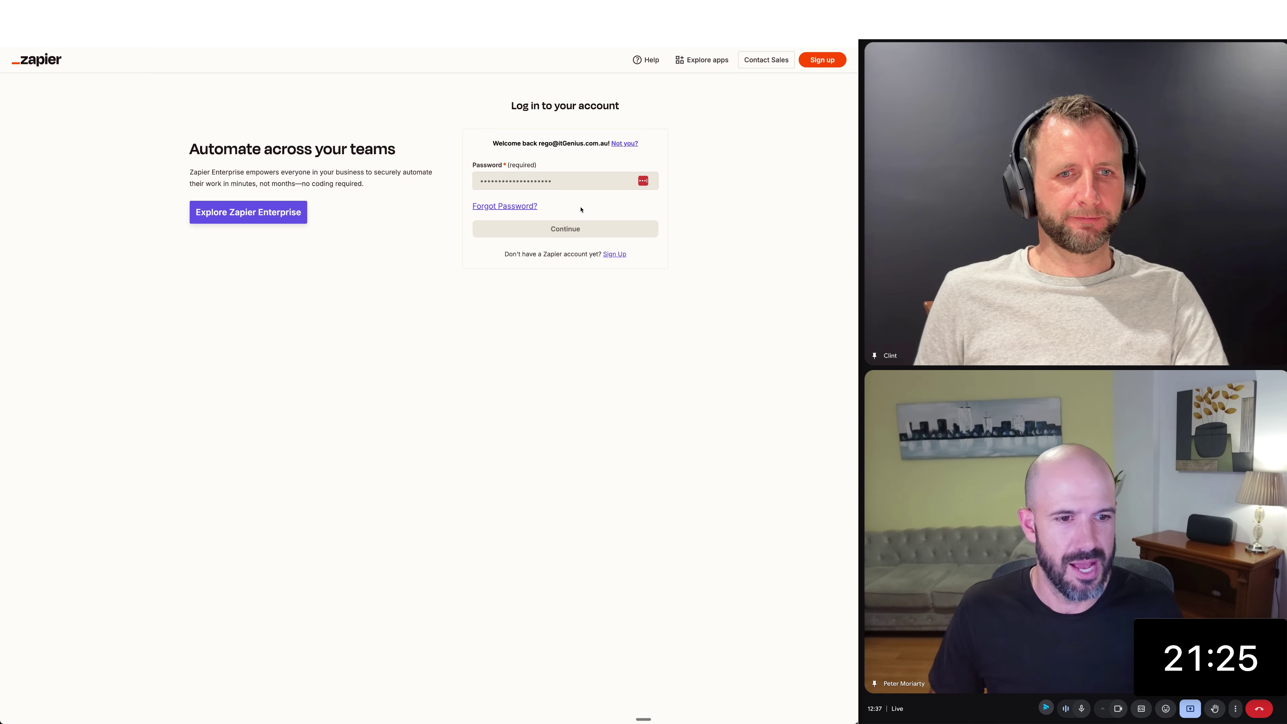
pyautogui.press('Return')
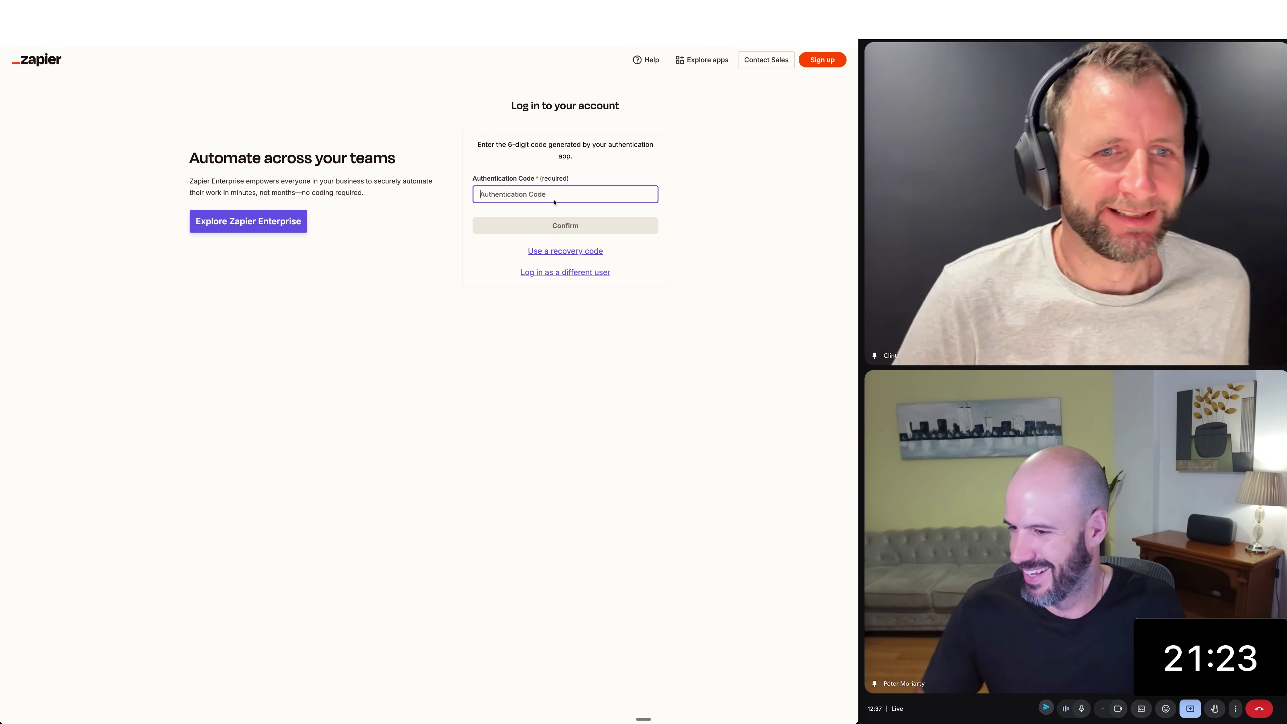
pyautogui.press('Return')
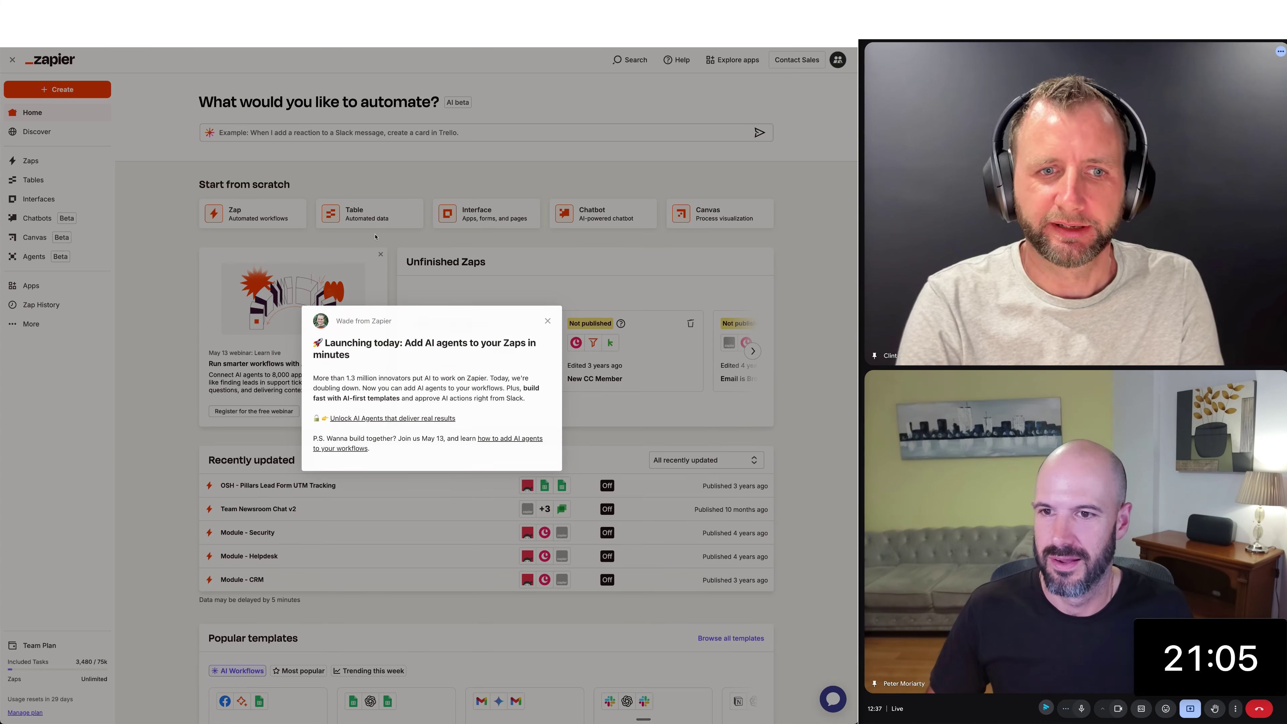
# Step: Create a new Zap from scratch and search its trigger apps for "chat"
pyautogui.click(301, 243)
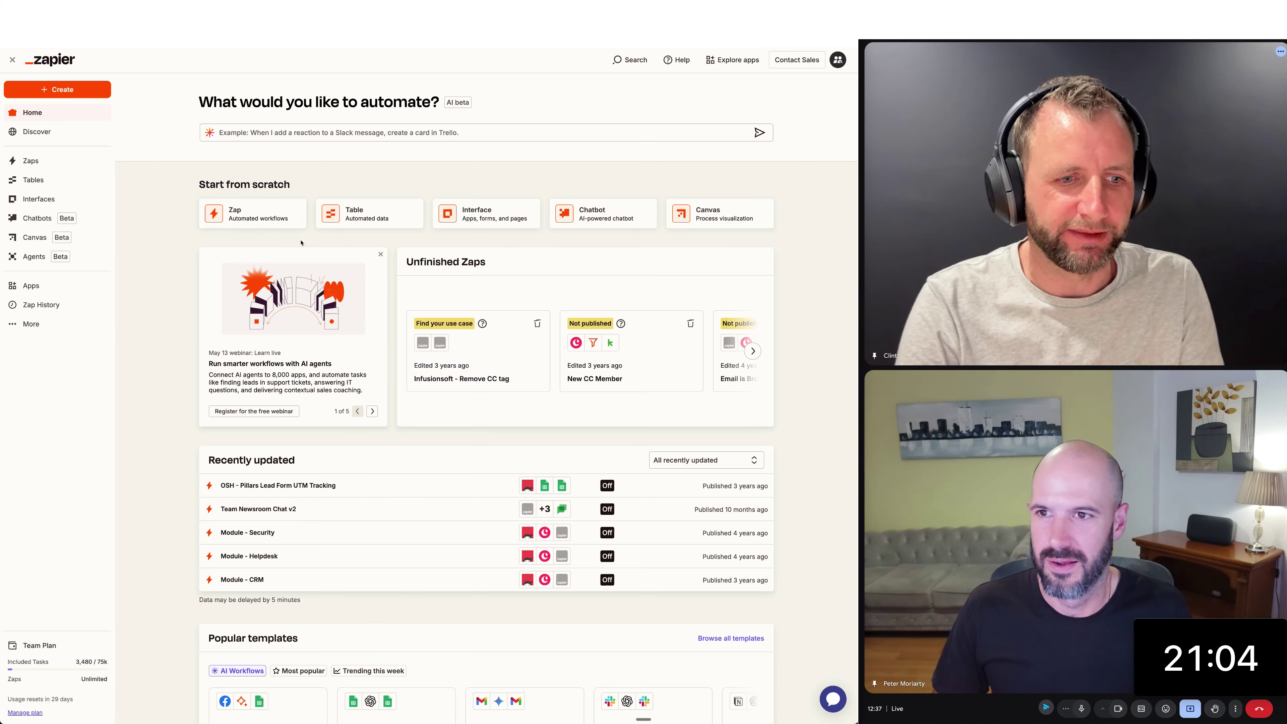
pyautogui.click(253, 217)
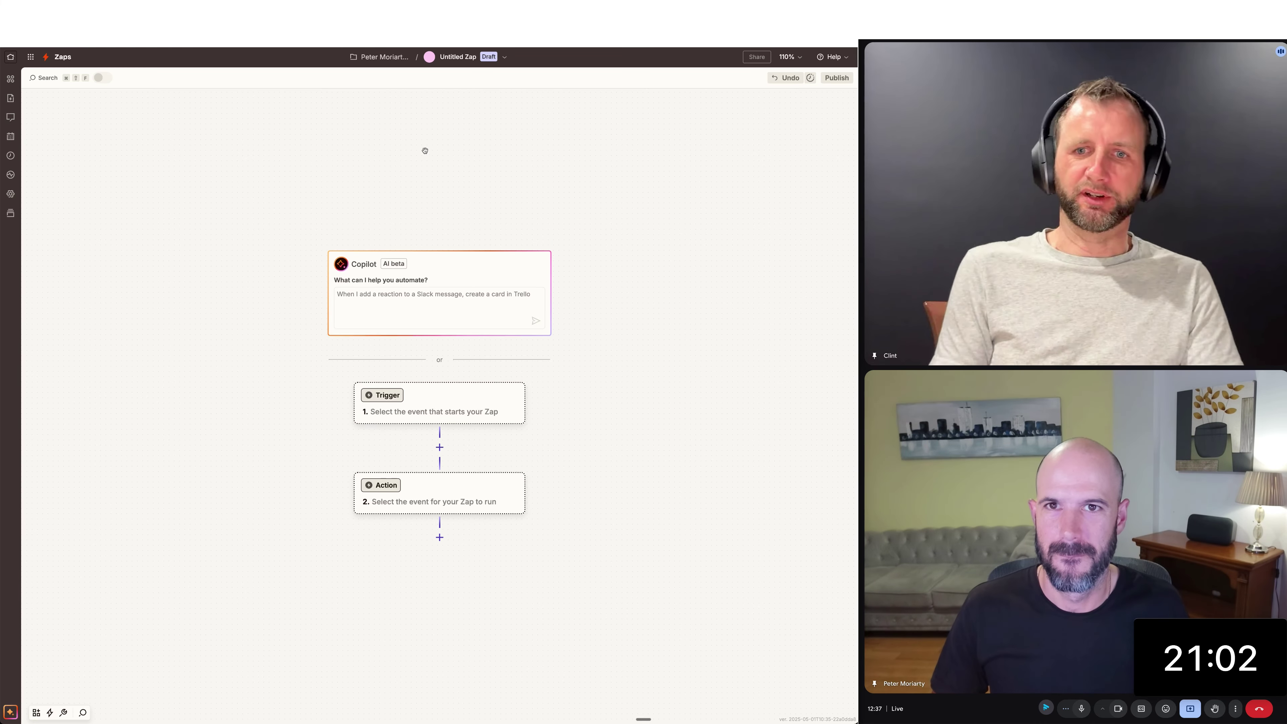
pyautogui.click(400, 405)
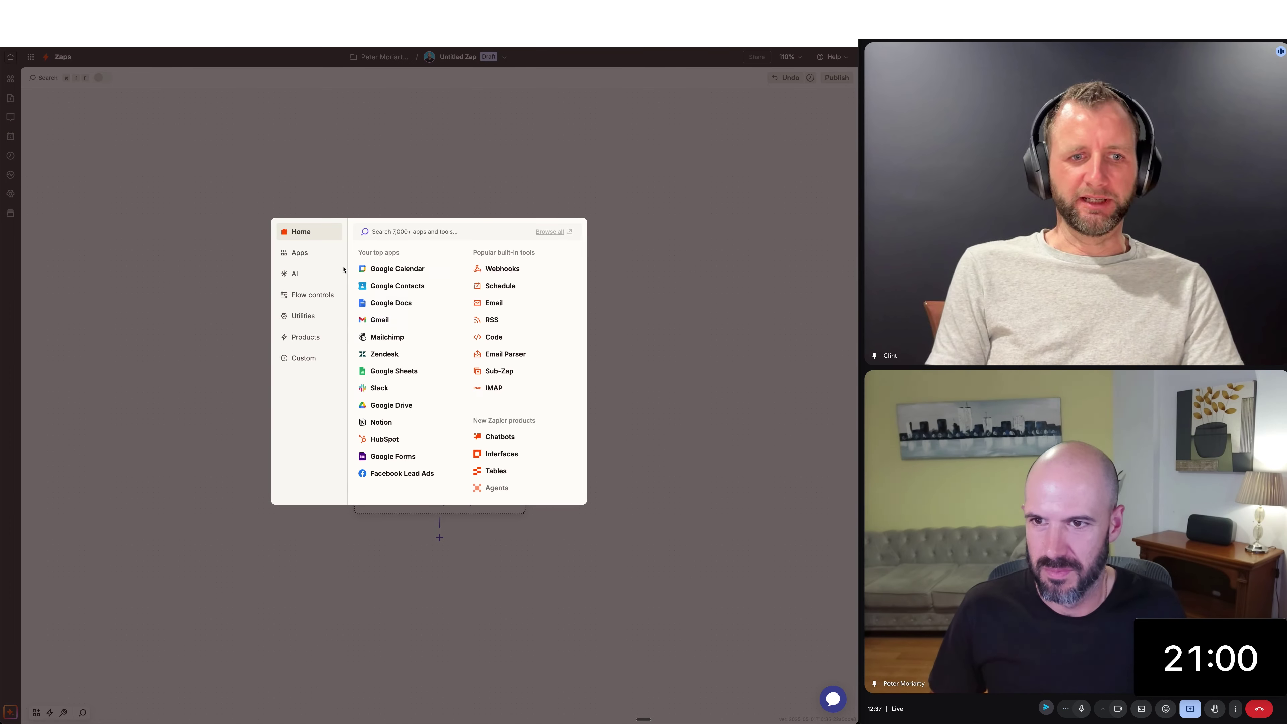
pyautogui.write('chat')
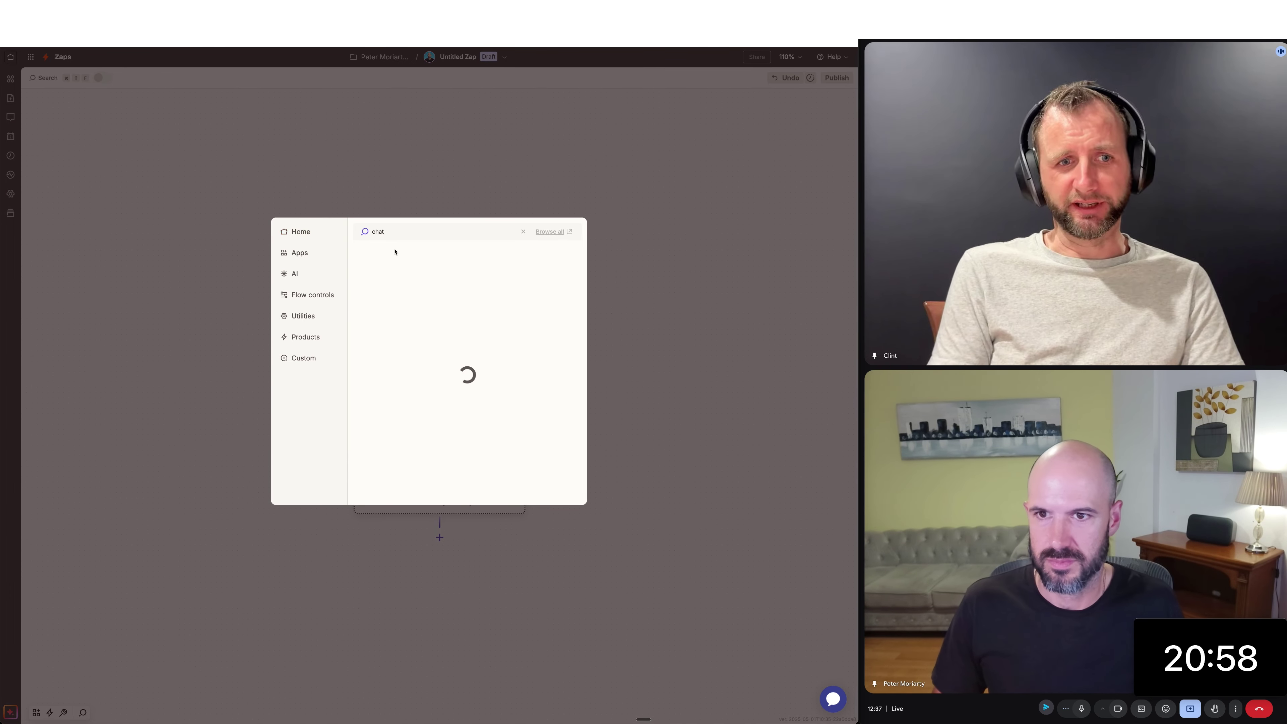
pyautogui.scroll(-5, 418, 299)
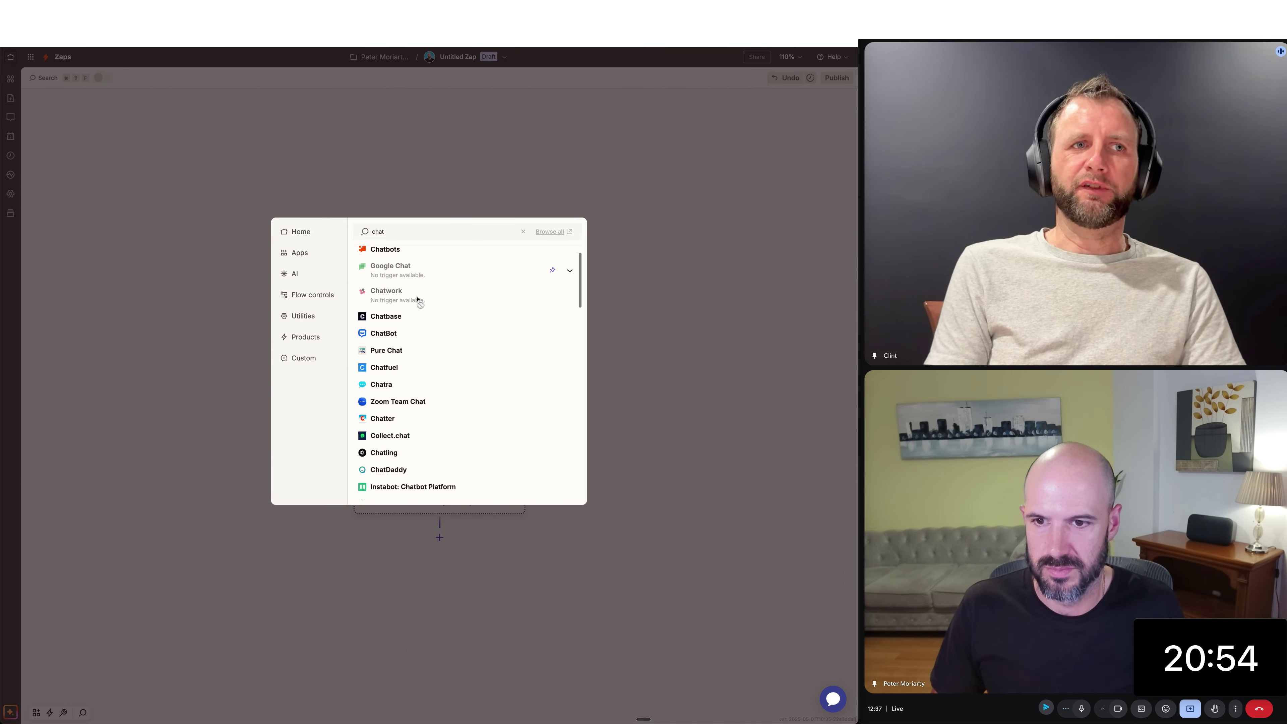
pyautogui.scroll(-5, 419, 298)
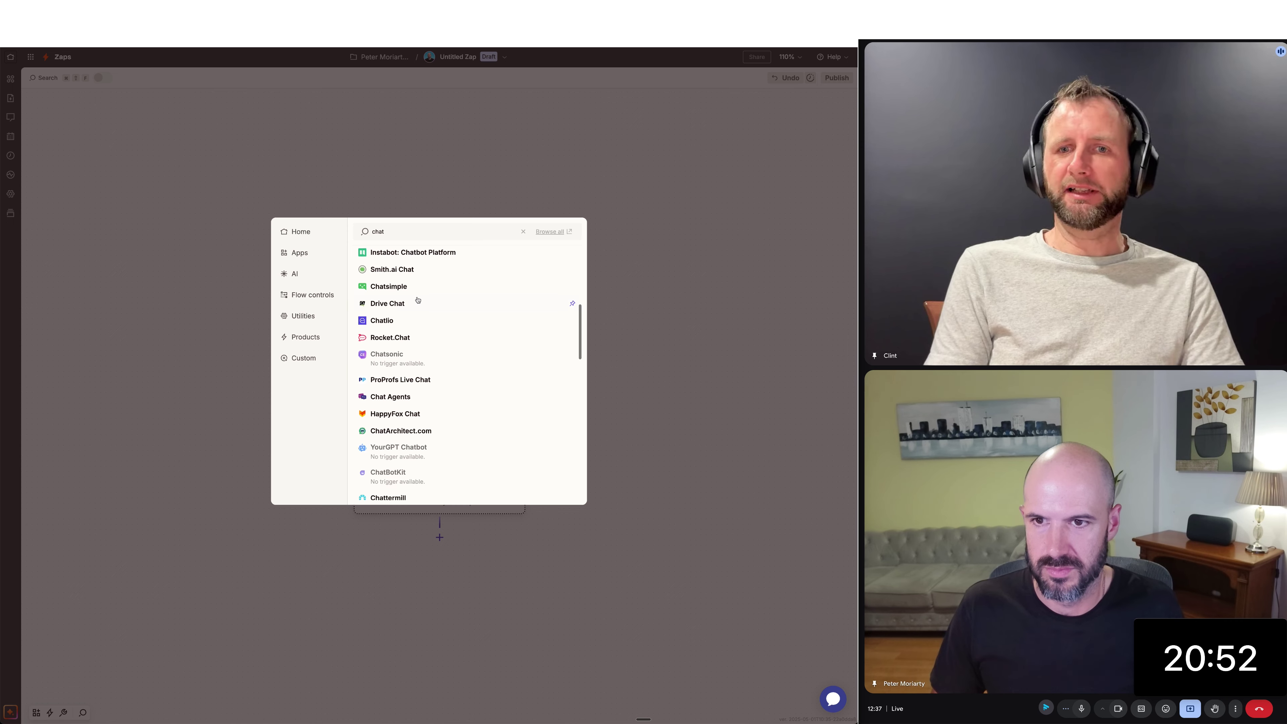
pyautogui.scroll(10, 410, 289)
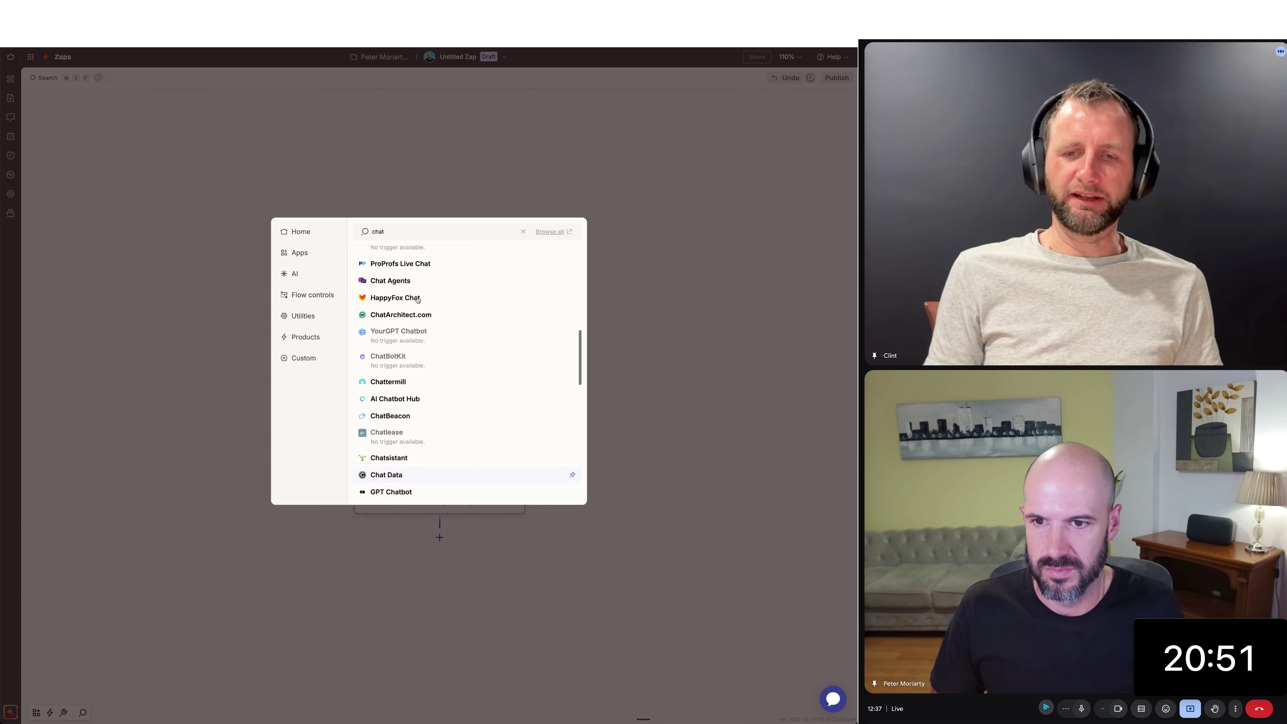
# Step: Search the trigger apps for "sheet" and set Google Sheets as the Zap's trigger app
pyautogui.doubleClick(397, 231)
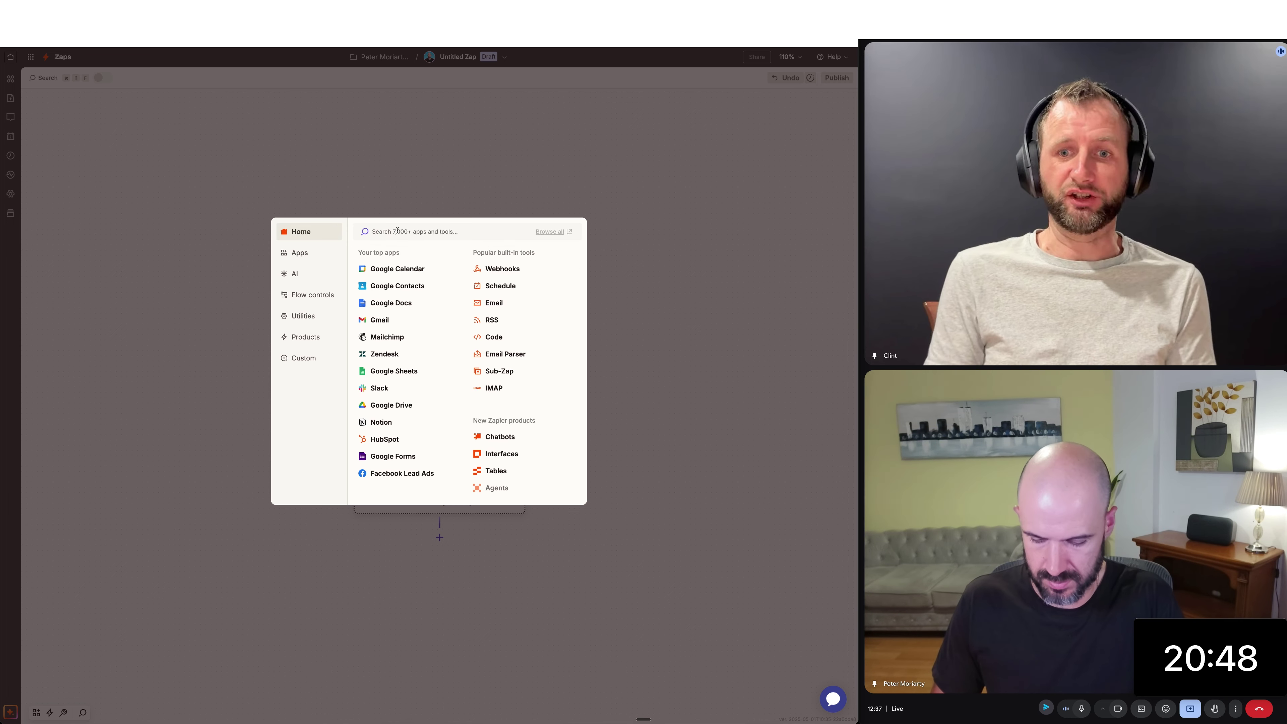
pyautogui.write('sheet')
pyautogui.click(403, 254)
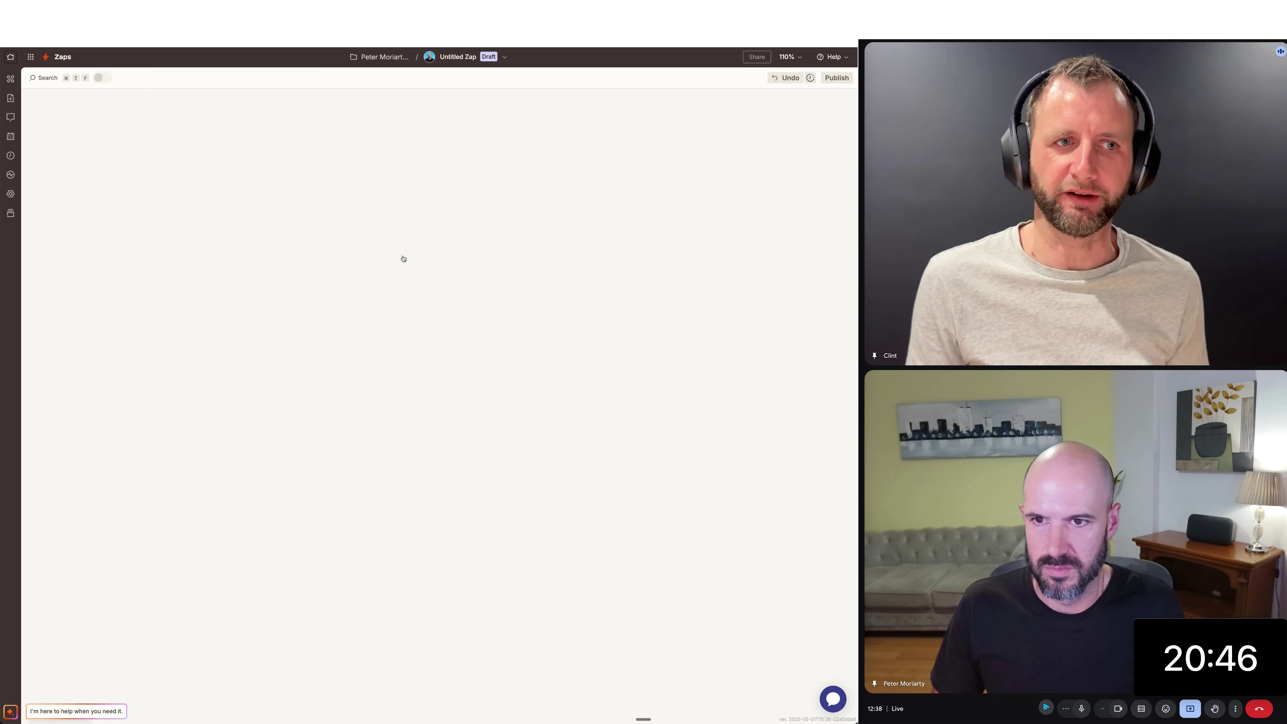
# Step: Set Google AI Studio (Gemini) as the Zap's action app with Conversation as its action event
pyautogui.click(453, 446)
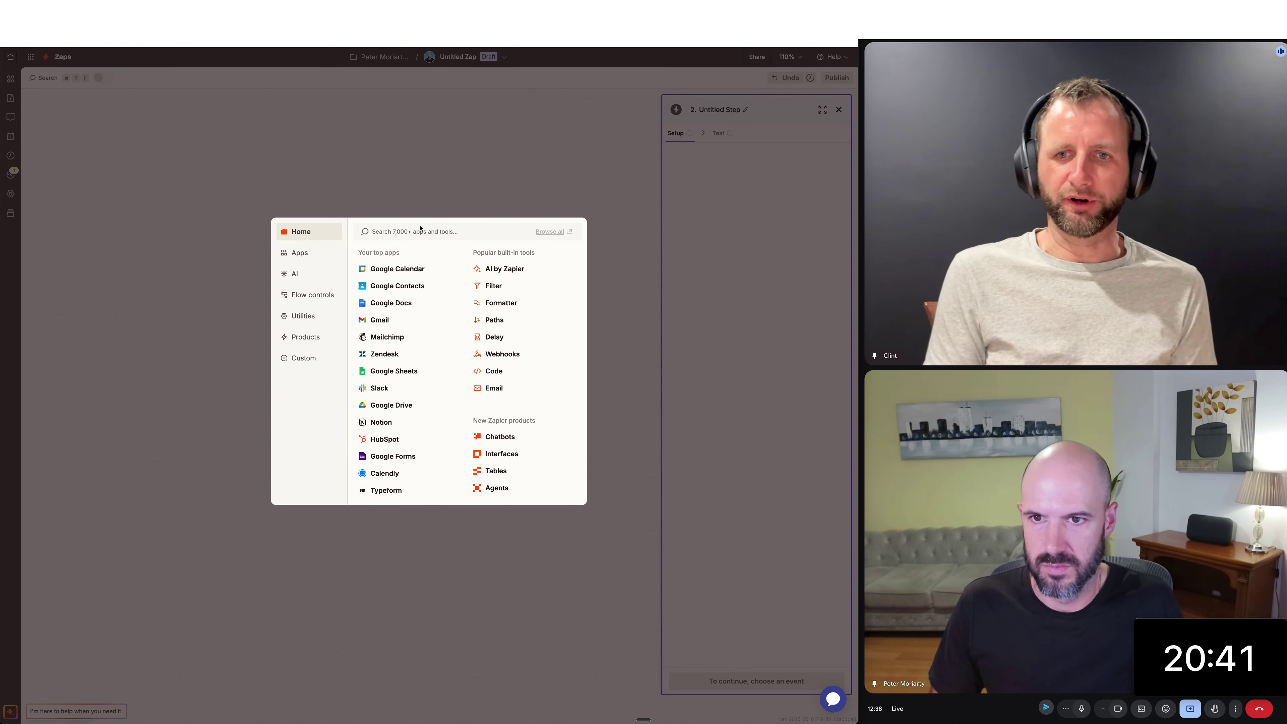
pyautogui.write('google api')
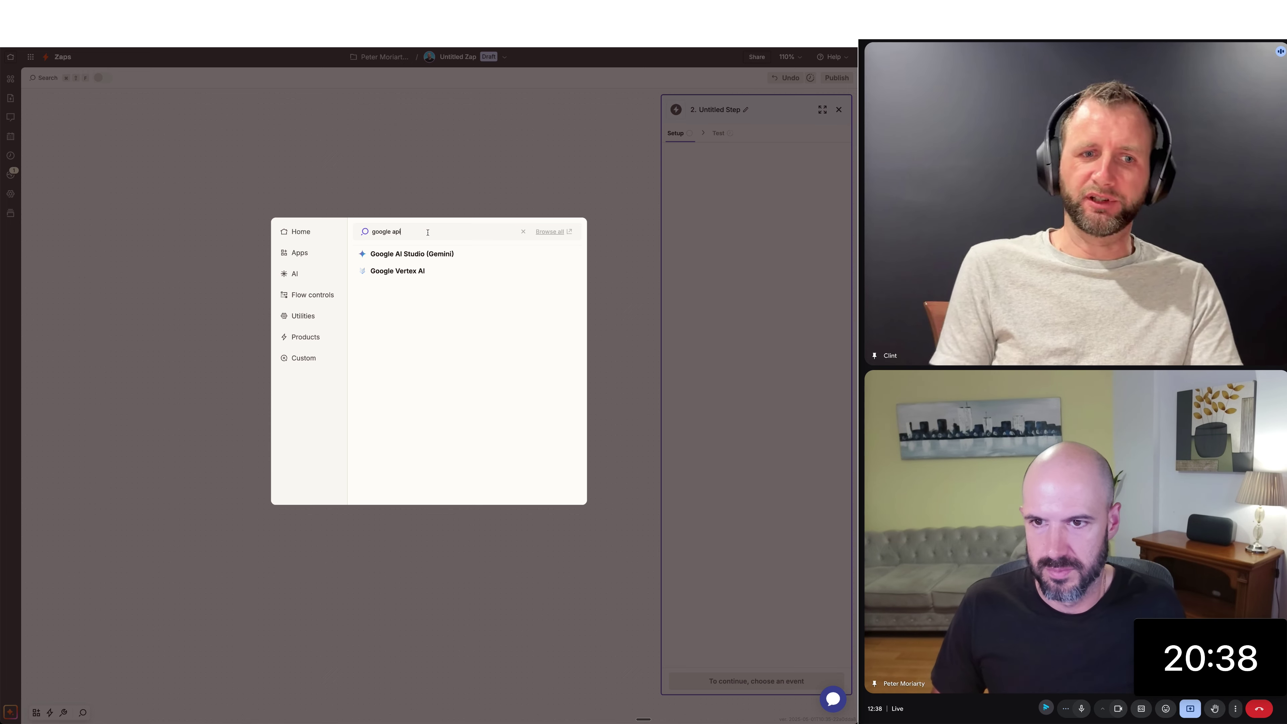
pyautogui.click(435, 254)
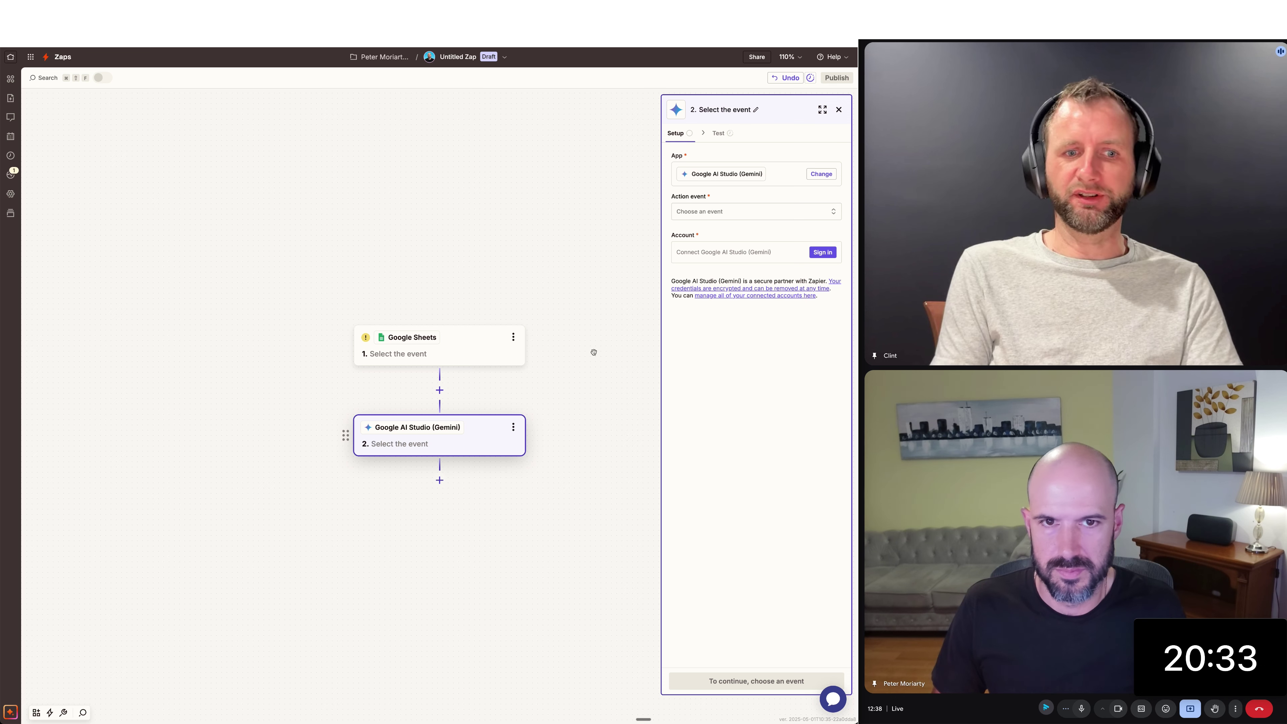
pyautogui.click(745, 210)
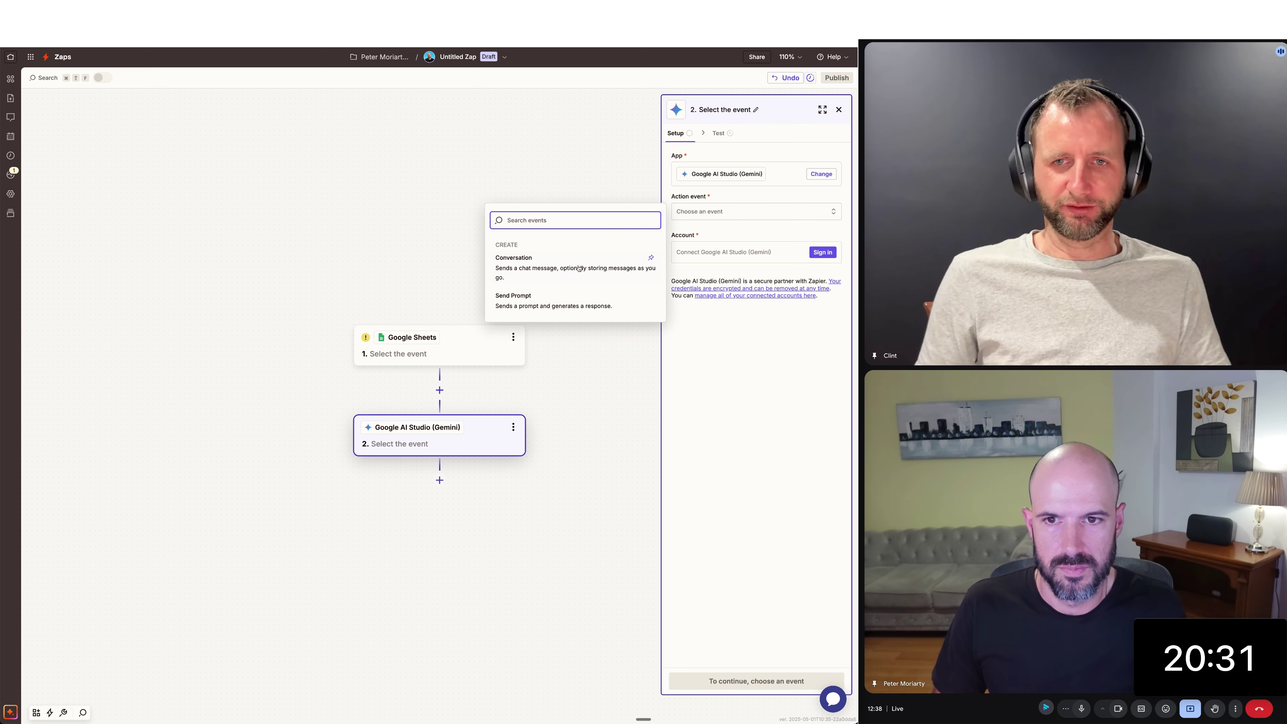
pyautogui.click(626, 282)
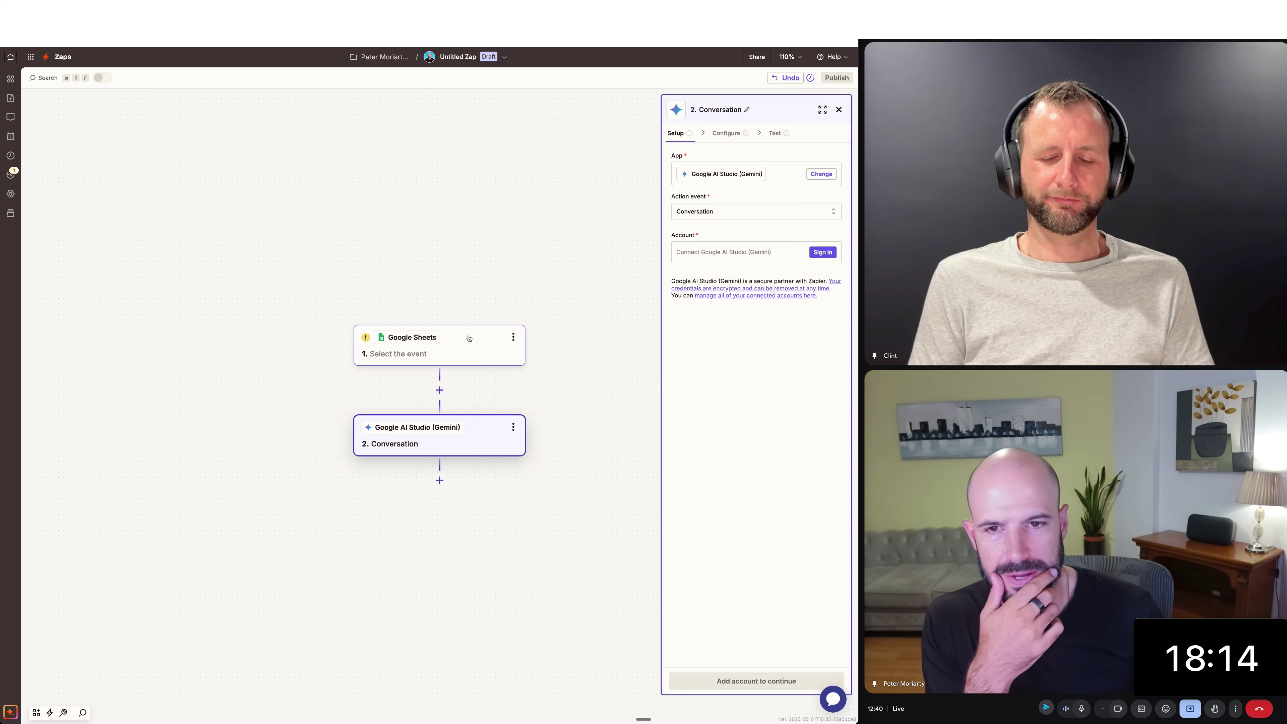
pyautogui.click(734, 216)
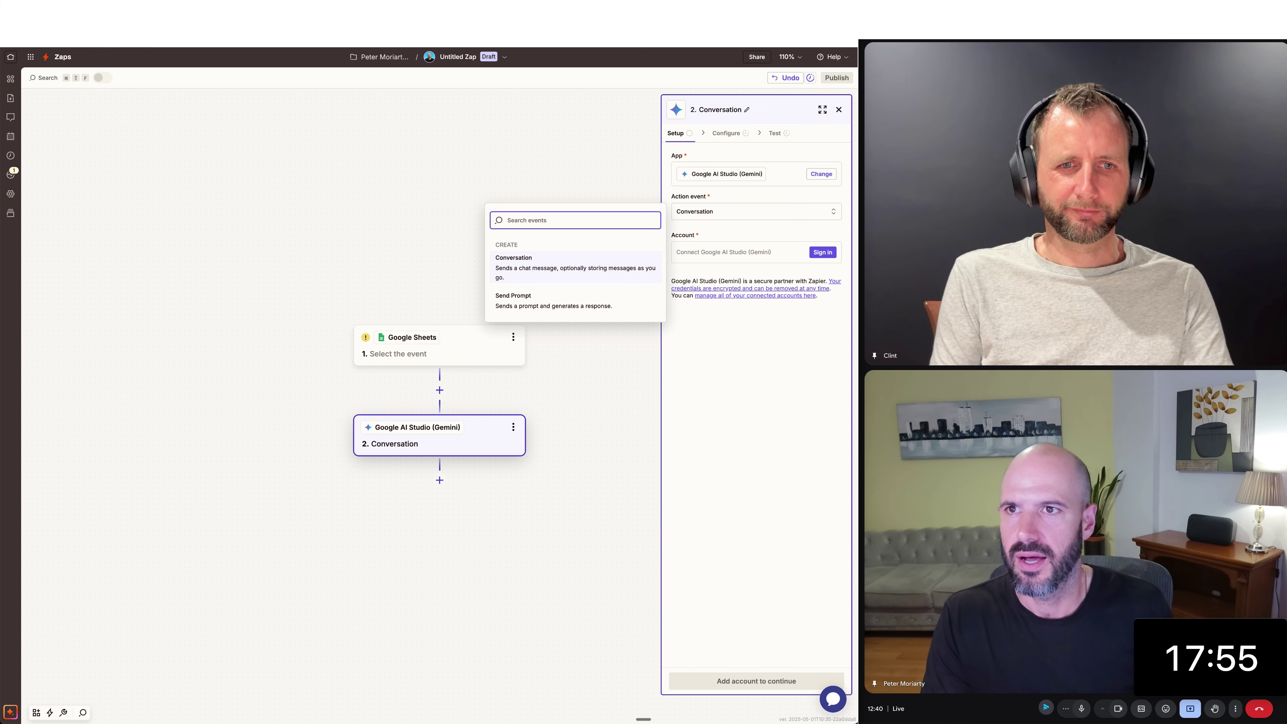
# Step: Switch to Google AI Studio's Spatial Understanding app, show the raw segmentation masks prompt, and examine the masks on individual pallet stacks
pyautogui.press('super+Tab')
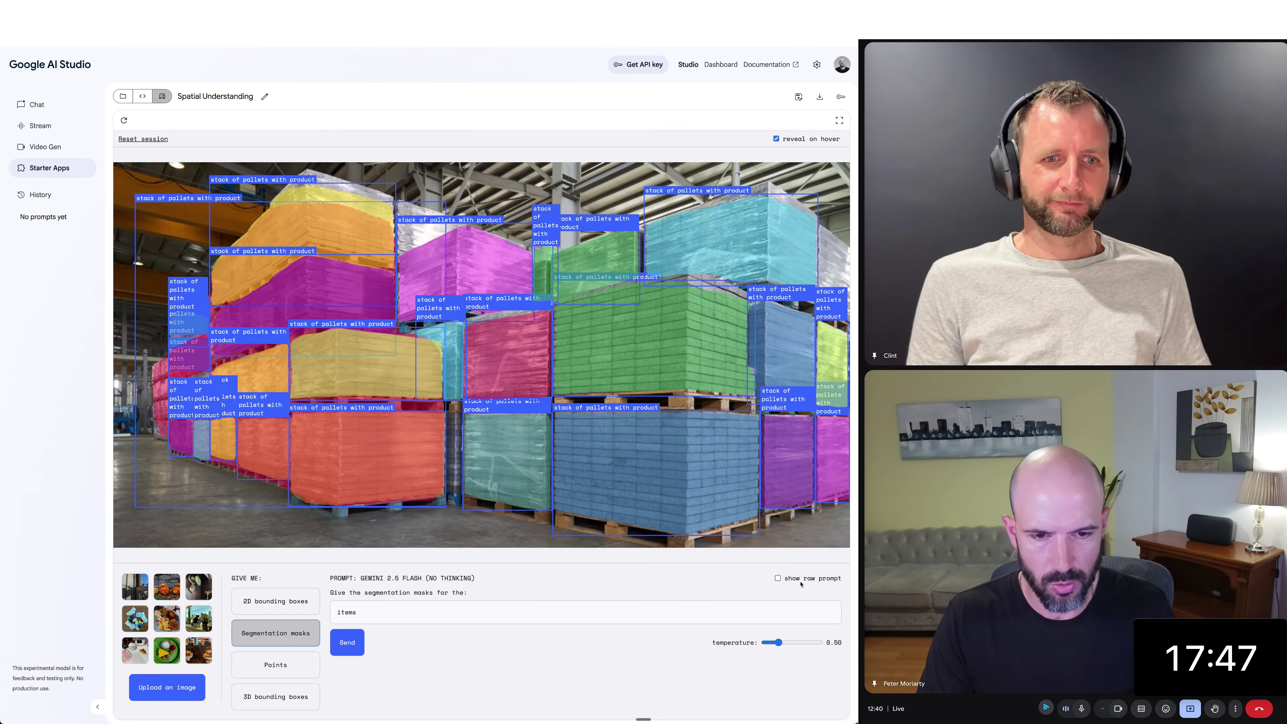
pyautogui.click(785, 579)
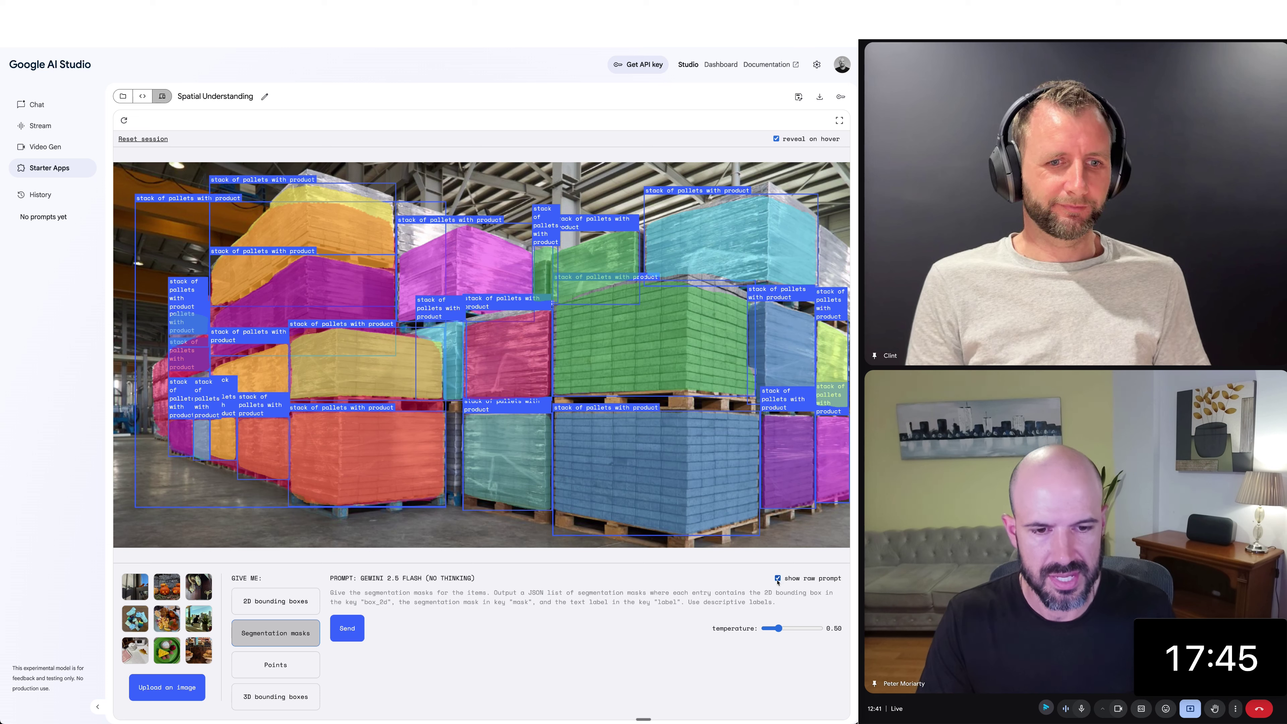
pyautogui.moveTo(368, 593); pyautogui.dragTo(333, 592)
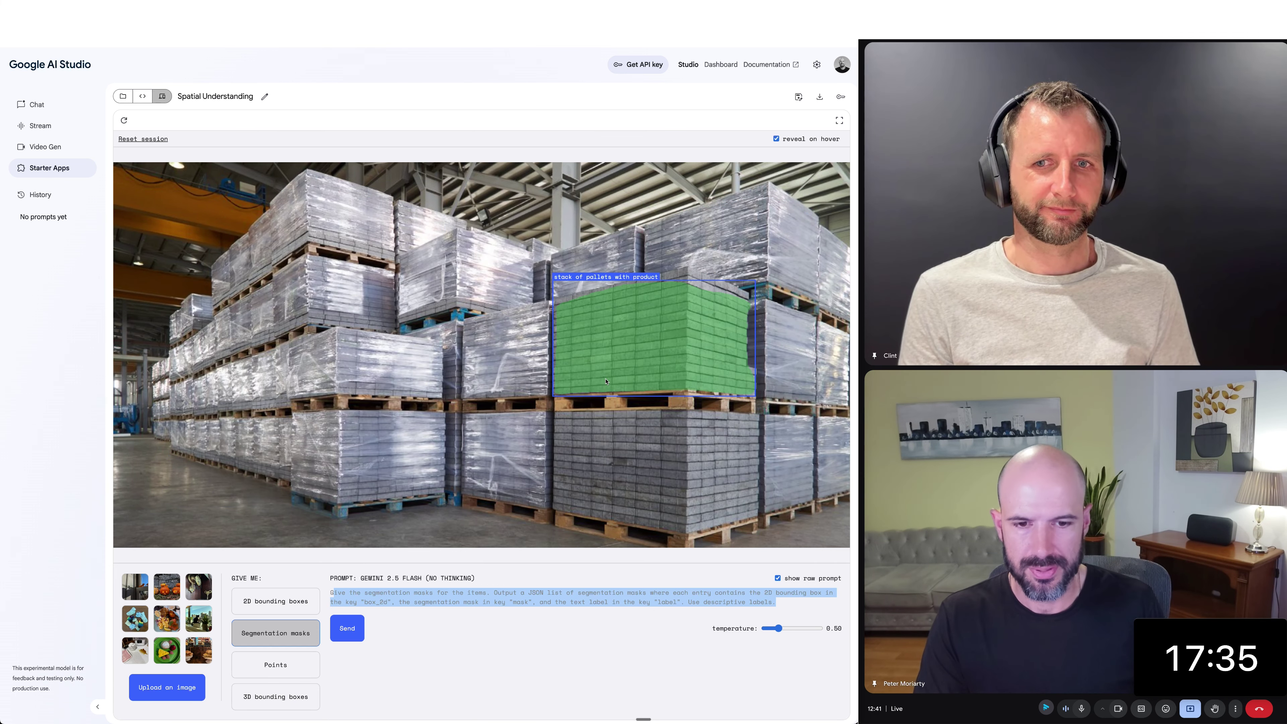
pyautogui.click(357, 595)
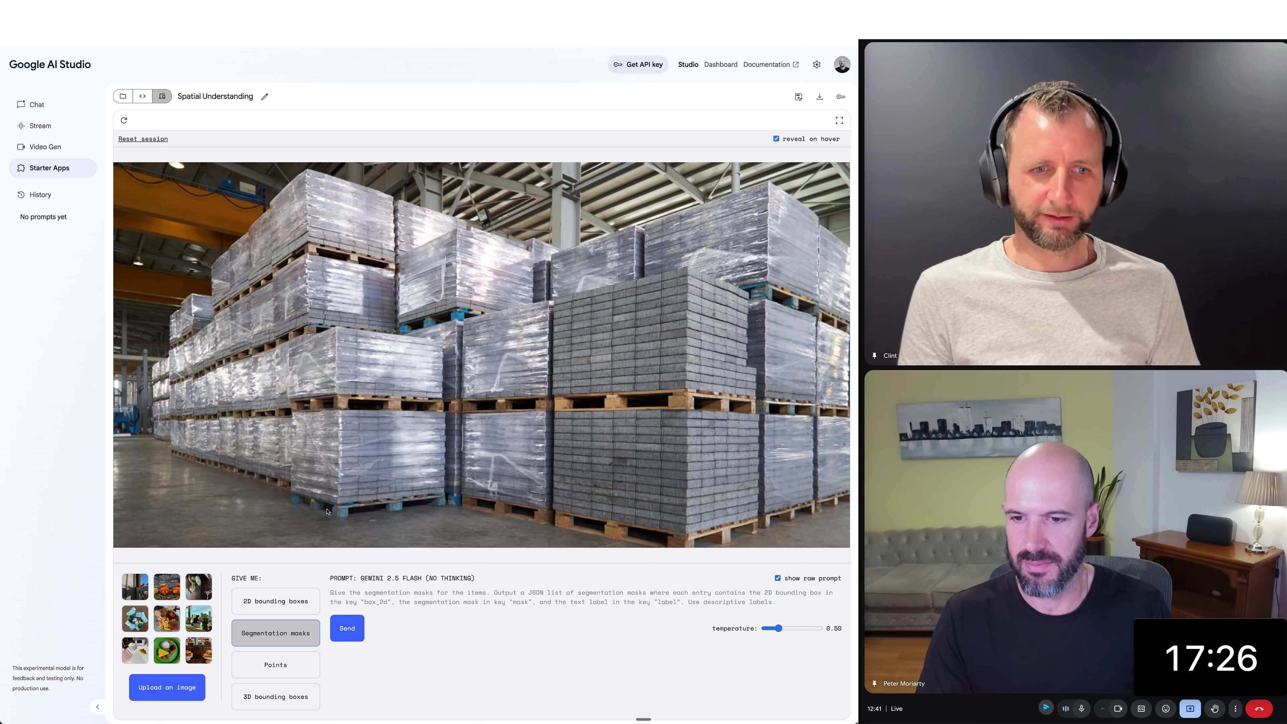
pyautogui.moveTo(412, 458)
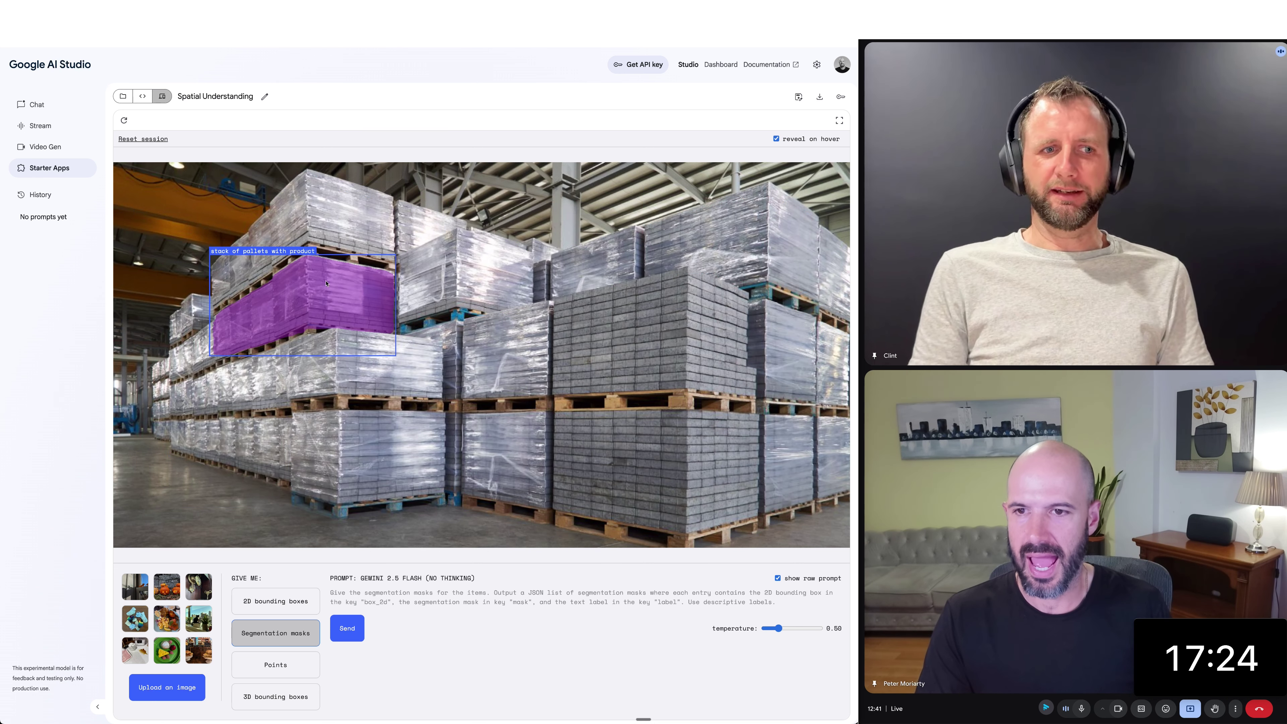
pyautogui.moveTo(333, 252)
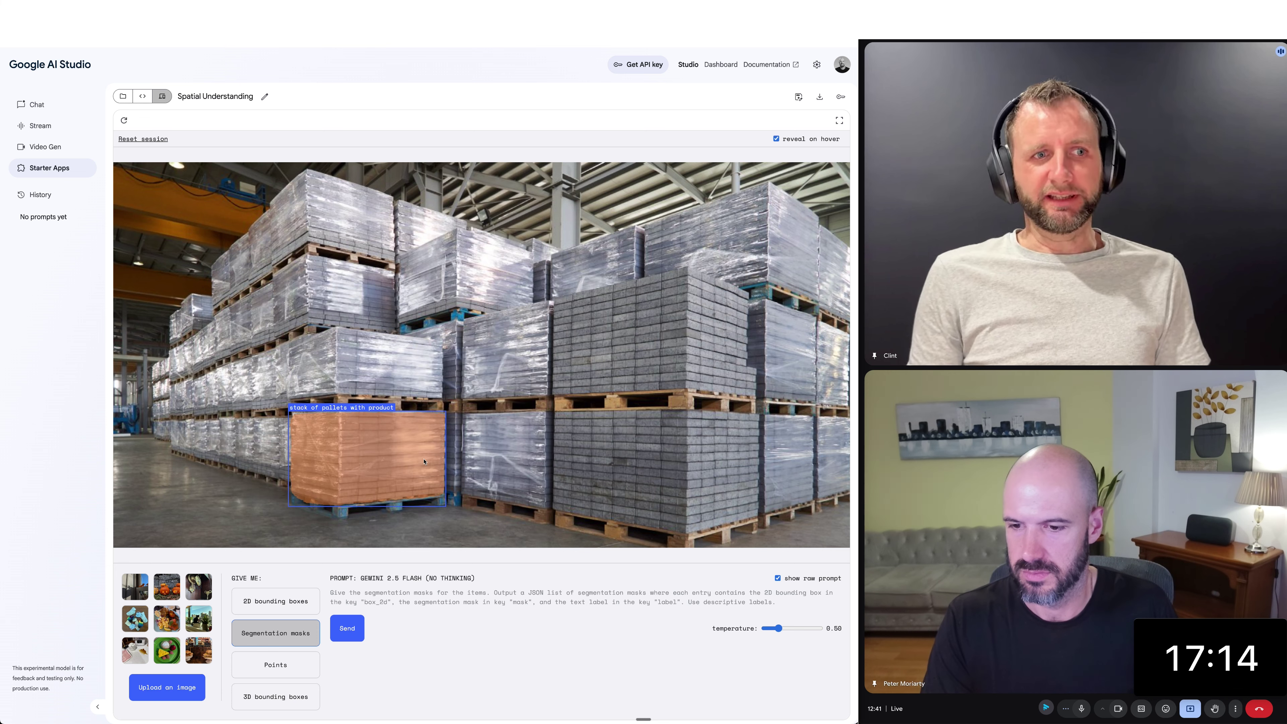
# Step: Compare the raw prompts for 3D bounding boxes, segmentation masks and 2D bounding boxes, and return to the Starter Apps gallery
pyautogui.click(303, 699)
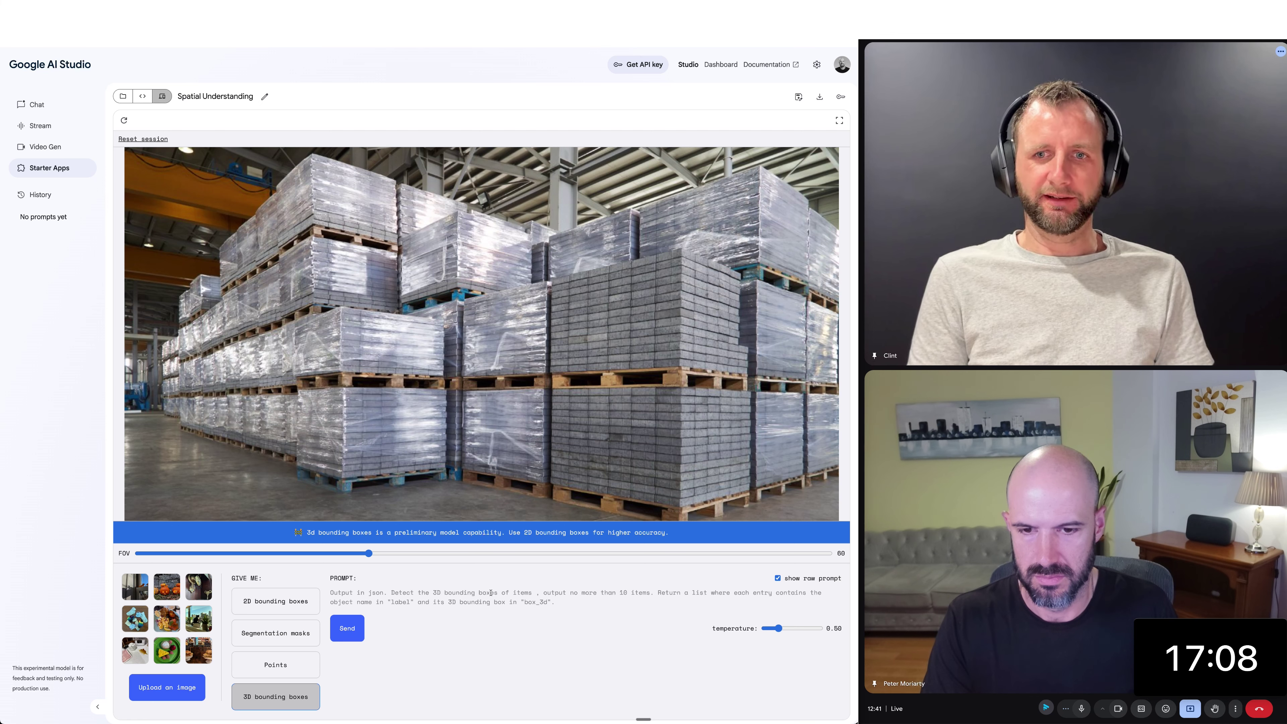
pyautogui.click(296, 634)
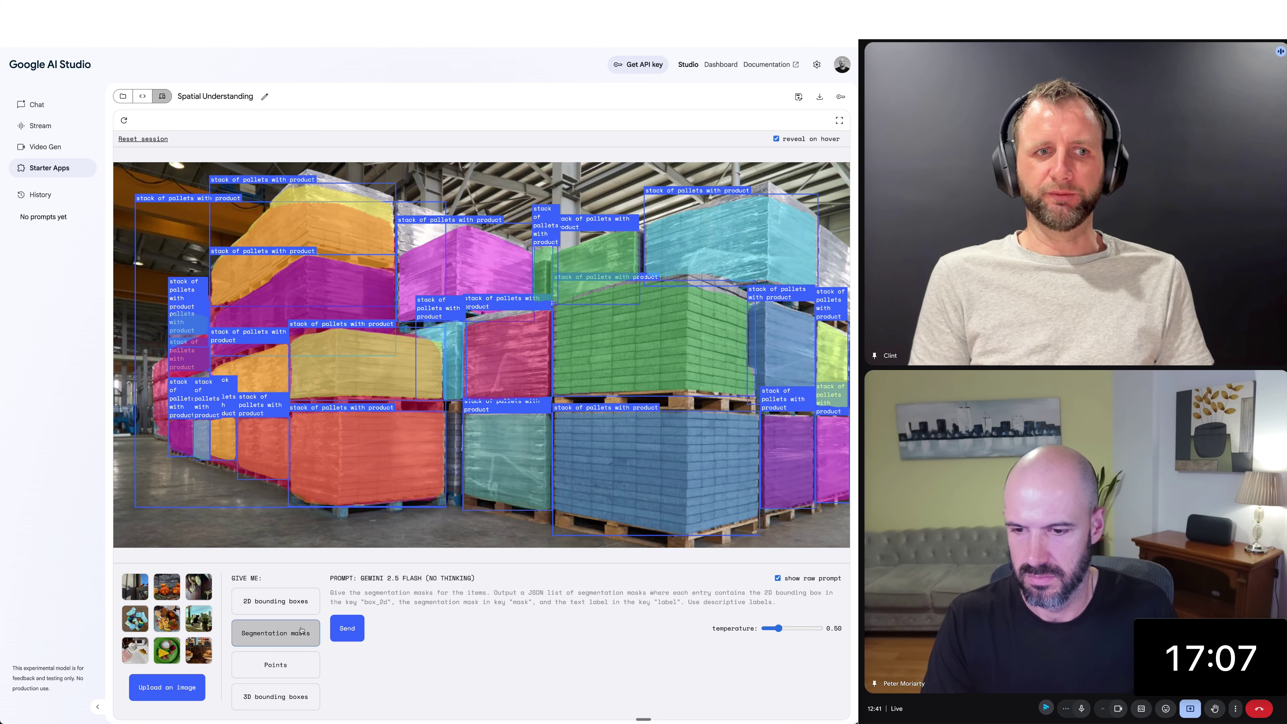
pyautogui.click(296, 609)
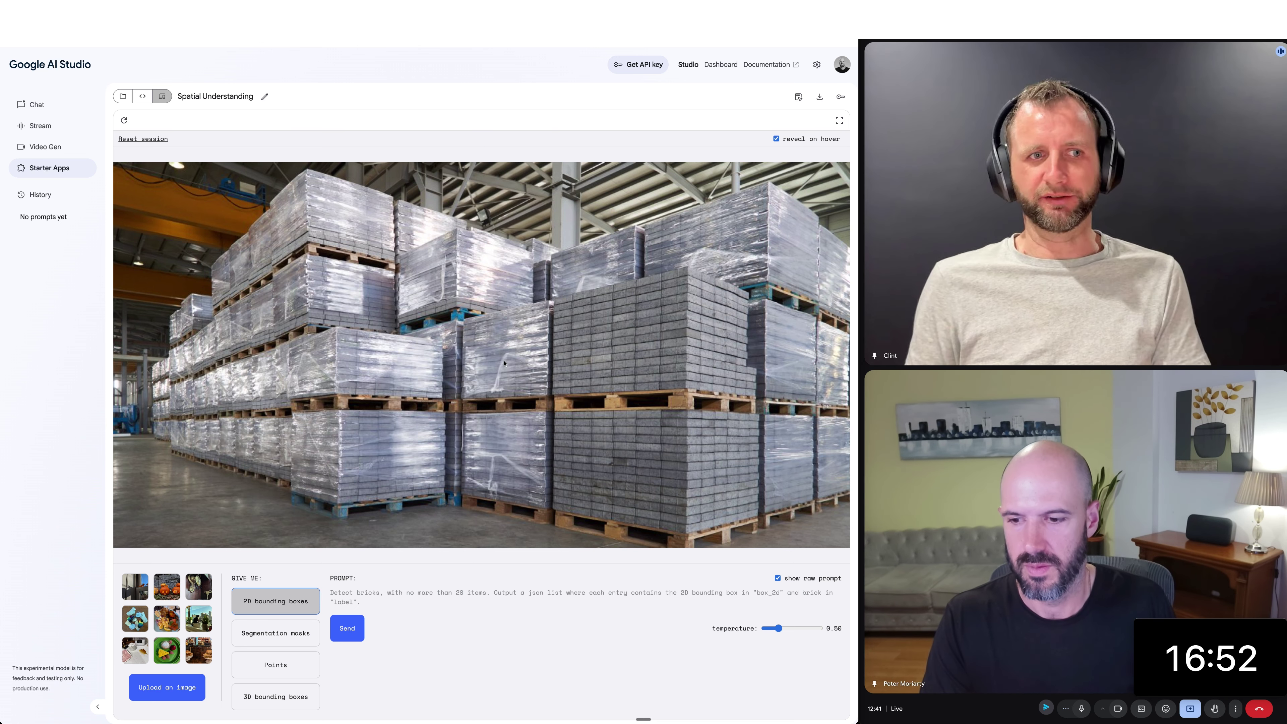
pyautogui.click(76, 169)
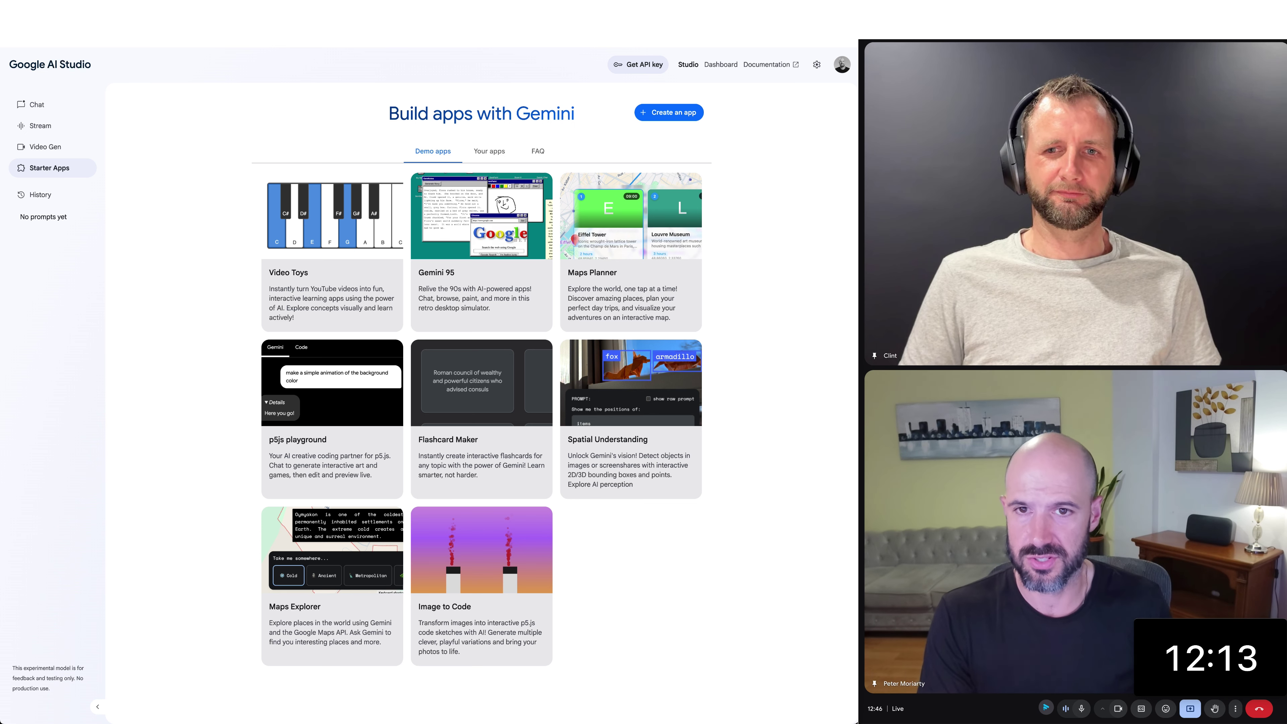
# Step: Switch back to the Zap in Zapier and change its trigger app to Gmail
pyautogui.hotkey('ctrl', 'shift', 'Tab')
pyautogui.hotkey('ctrl', 'shift', 'Tab')
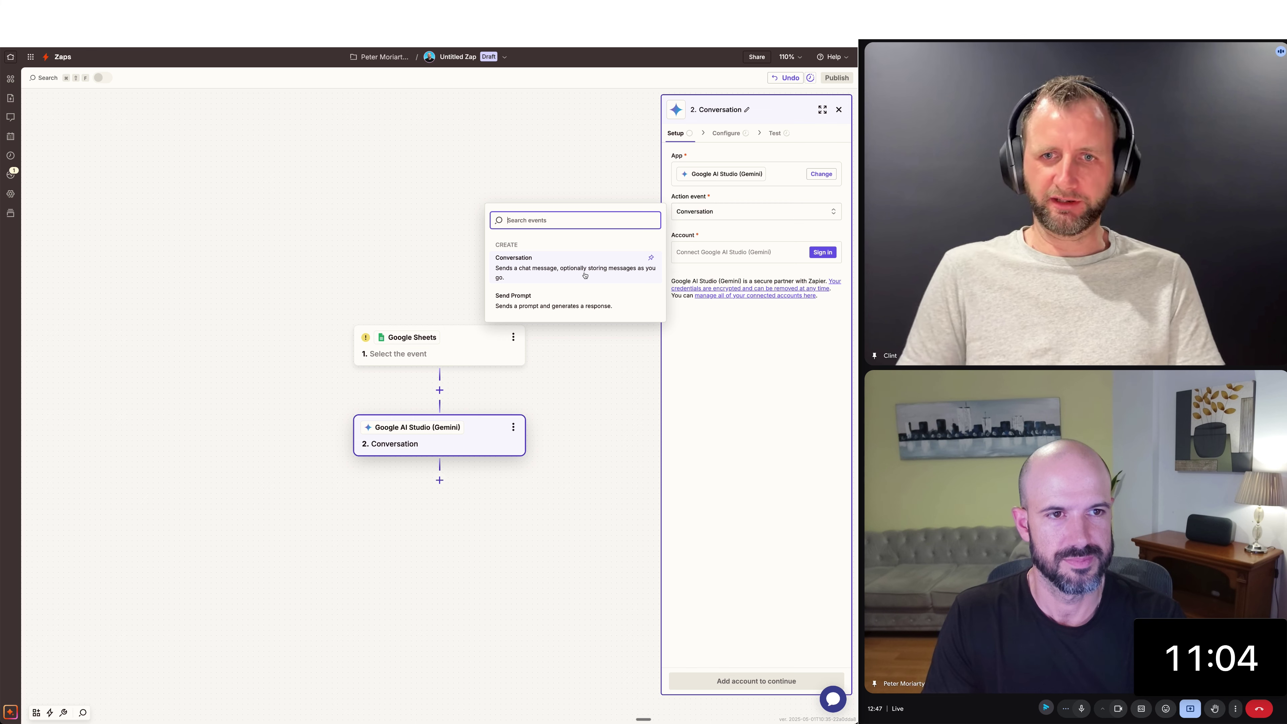
pyautogui.click(471, 343)
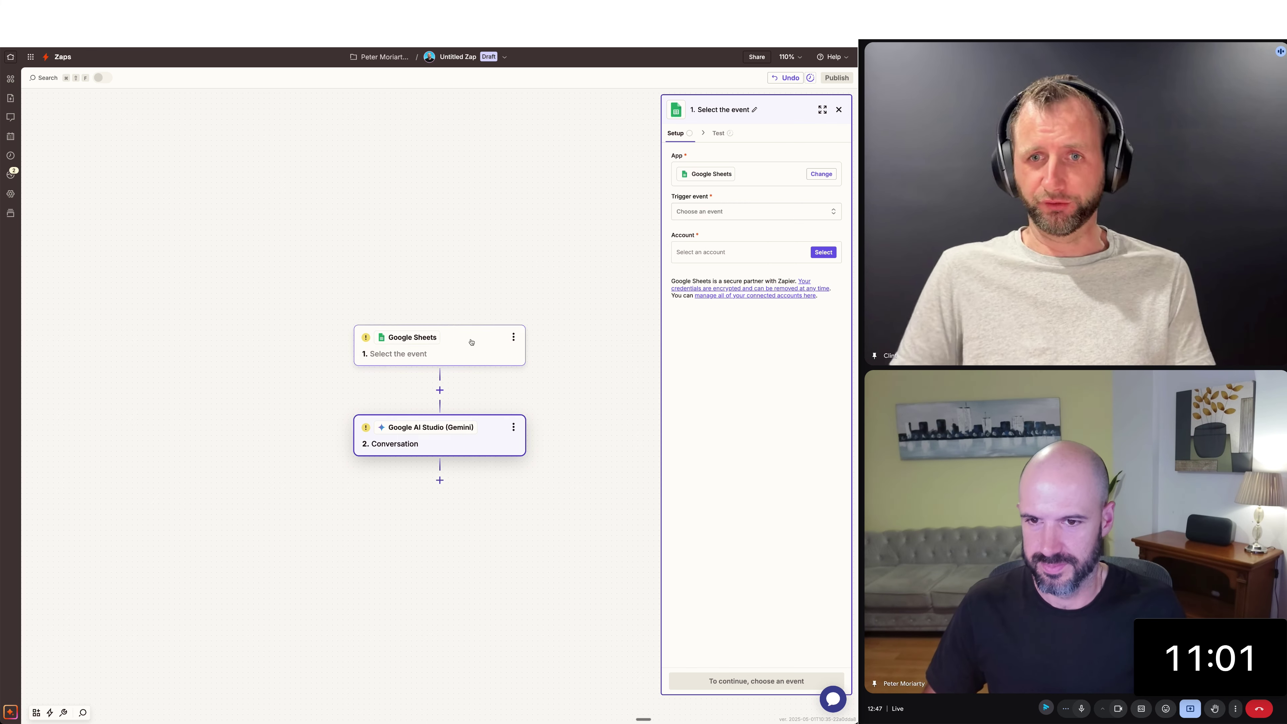
pyautogui.click(814, 175)
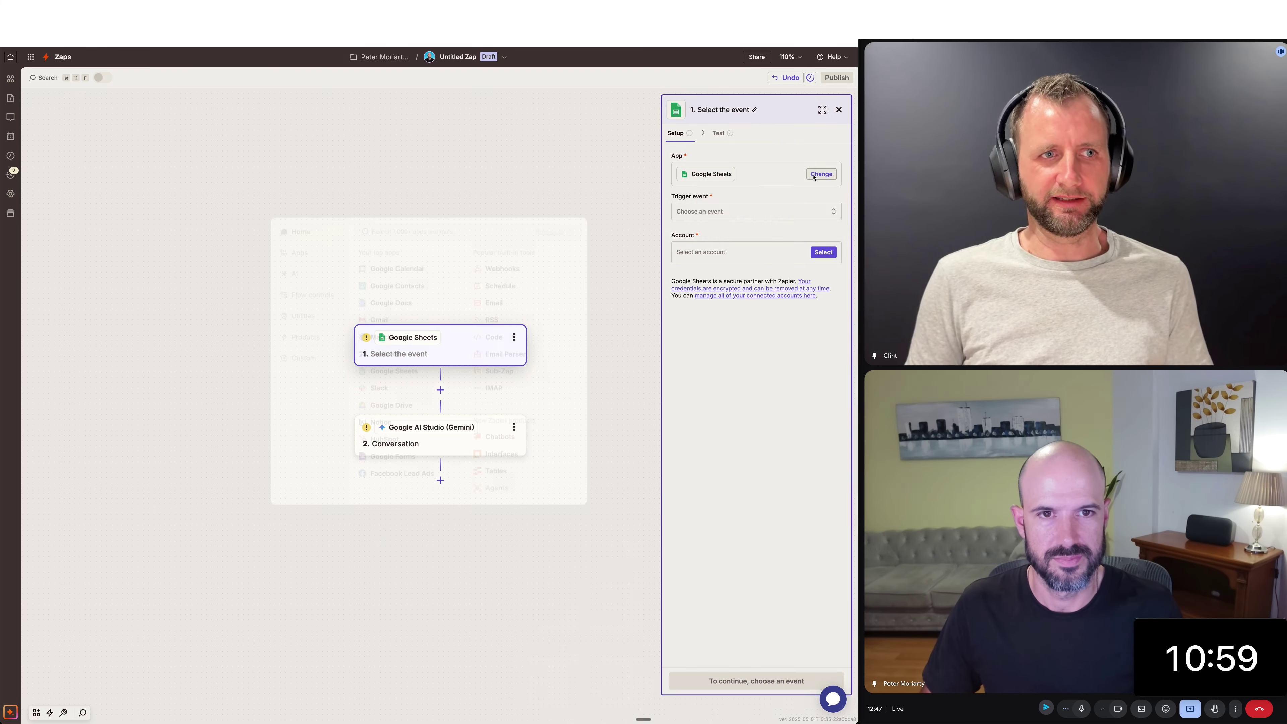
pyautogui.write('gmail')
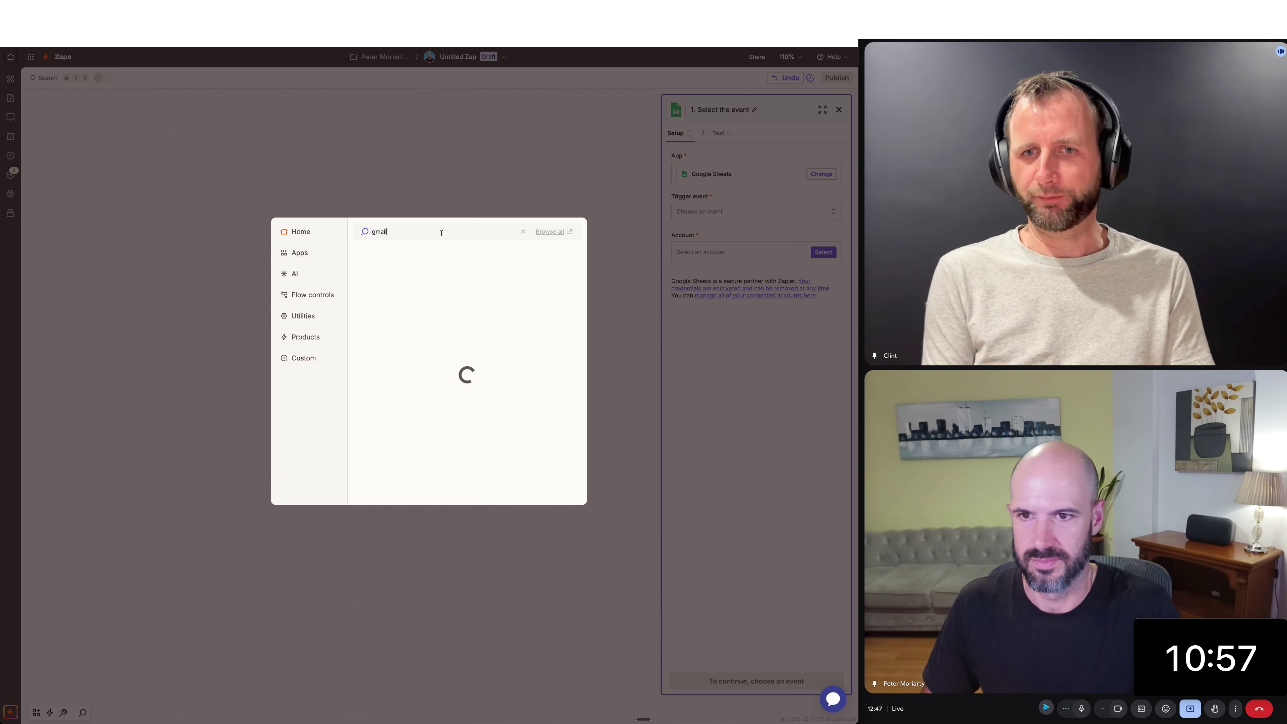
pyautogui.click(418, 255)
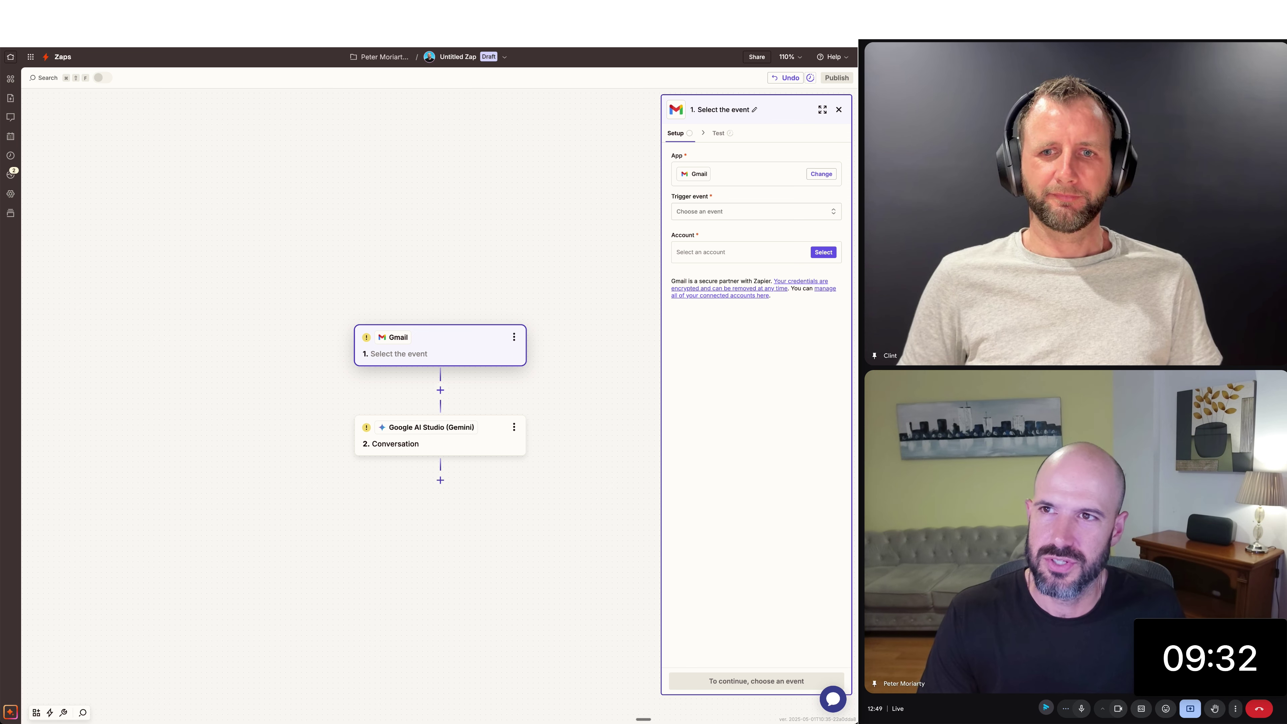
# Step: Switch to Google AI Studio, close the app template chooser, and view the Video Gen page and the Stream page with its run settings
pyautogui.hotkey('ctrl', 'Tab')
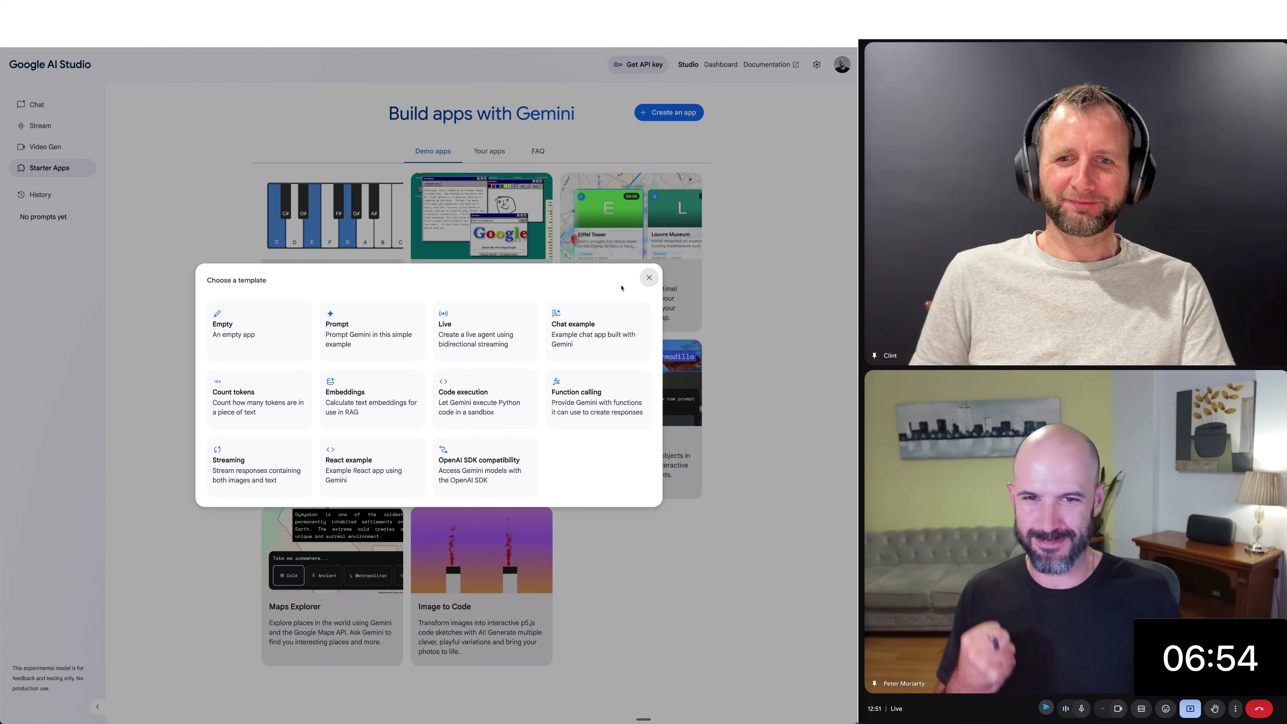
pyautogui.click(649, 277)
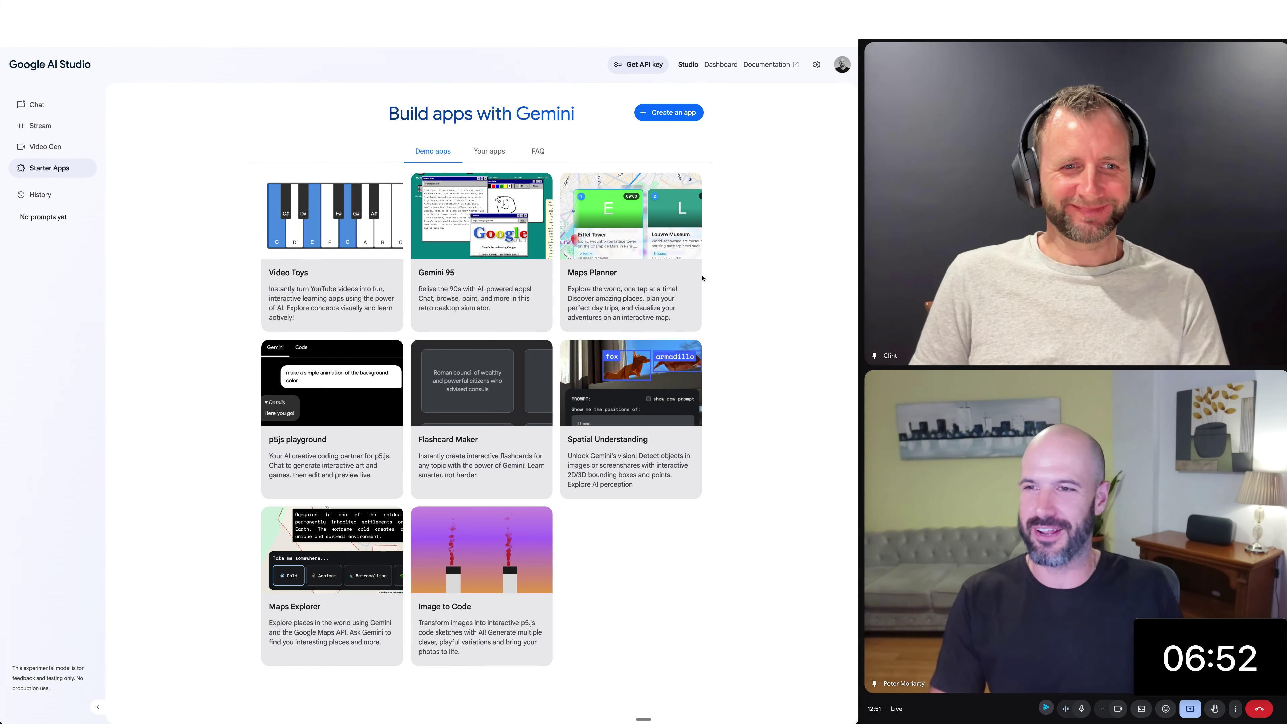
pyautogui.click(61, 147)
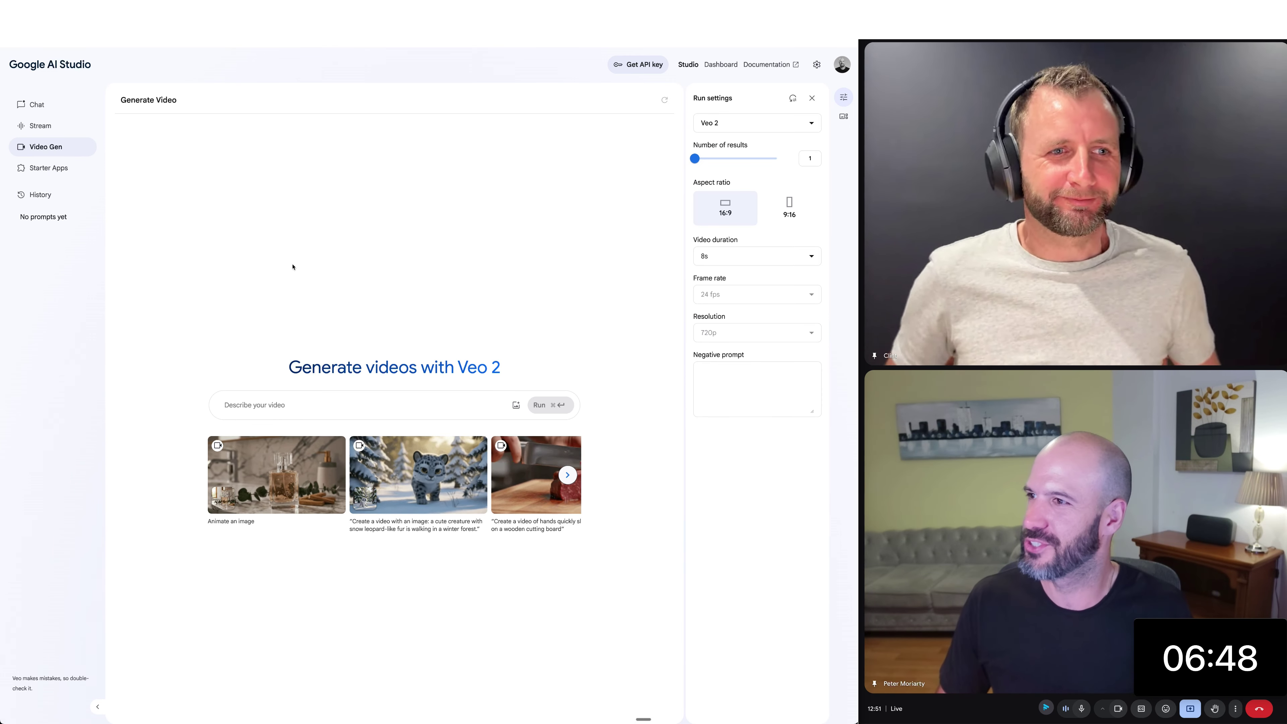
pyautogui.click(40, 126)
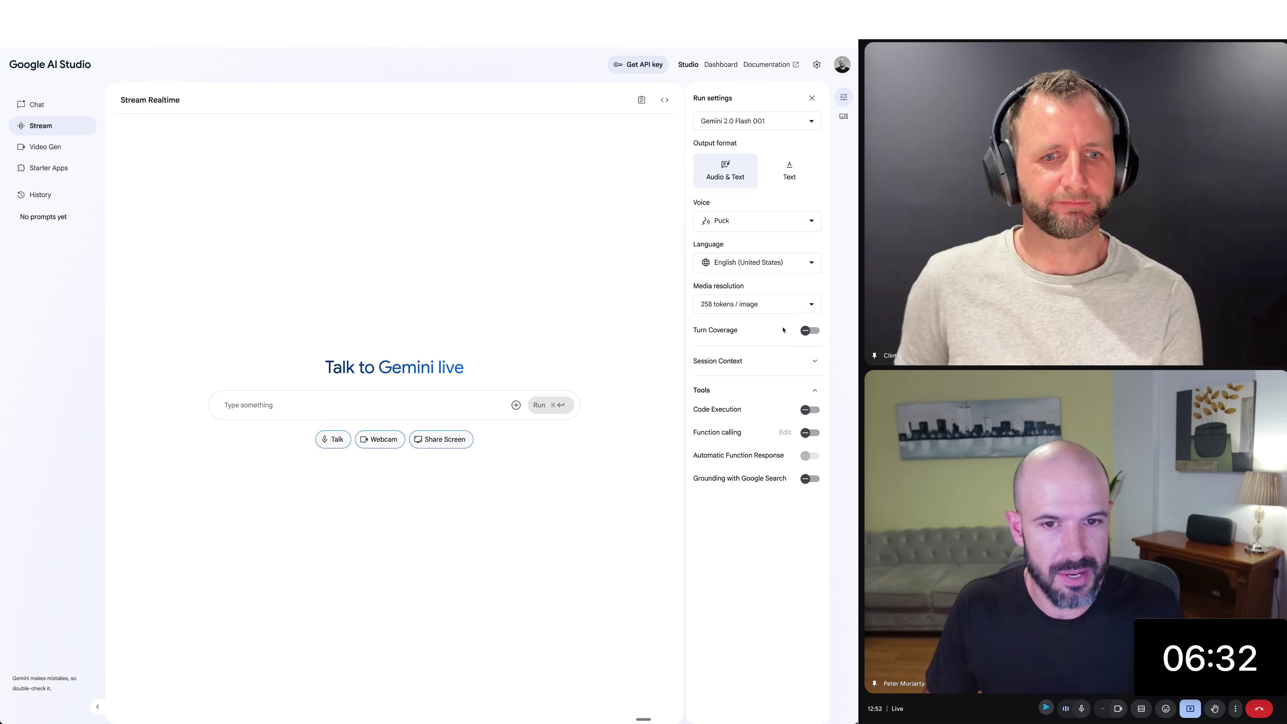
pyautogui.moveTo(746, 336)
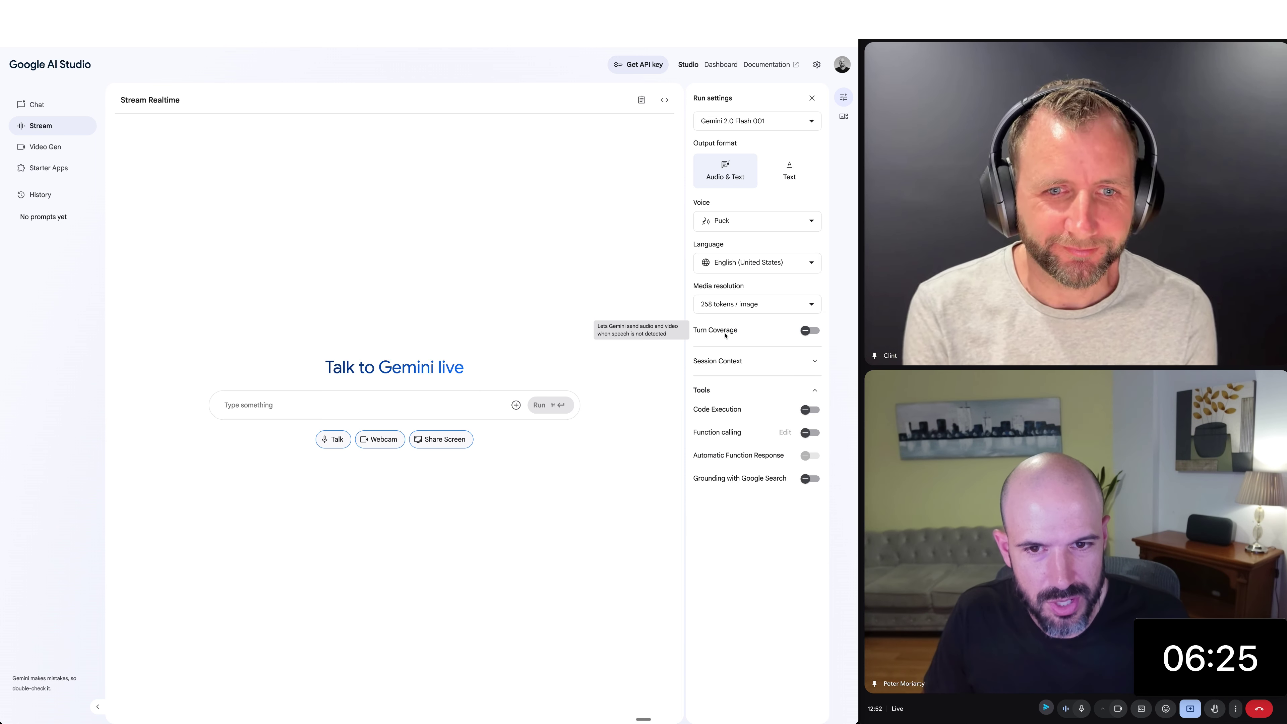
# Step: Enable Turn Coverage for the stream, share the Admin Console browser tab with Gemini, and return to AI Studio
pyautogui.click(811, 332)
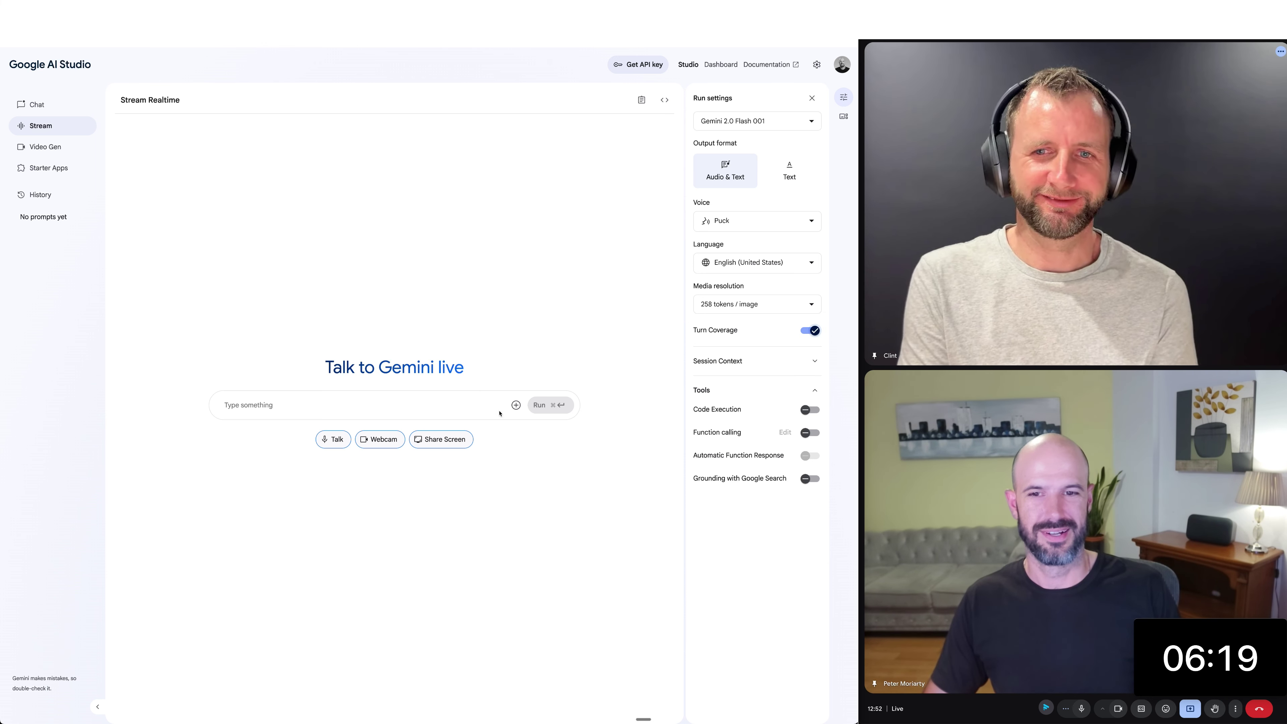
pyautogui.click(441, 439)
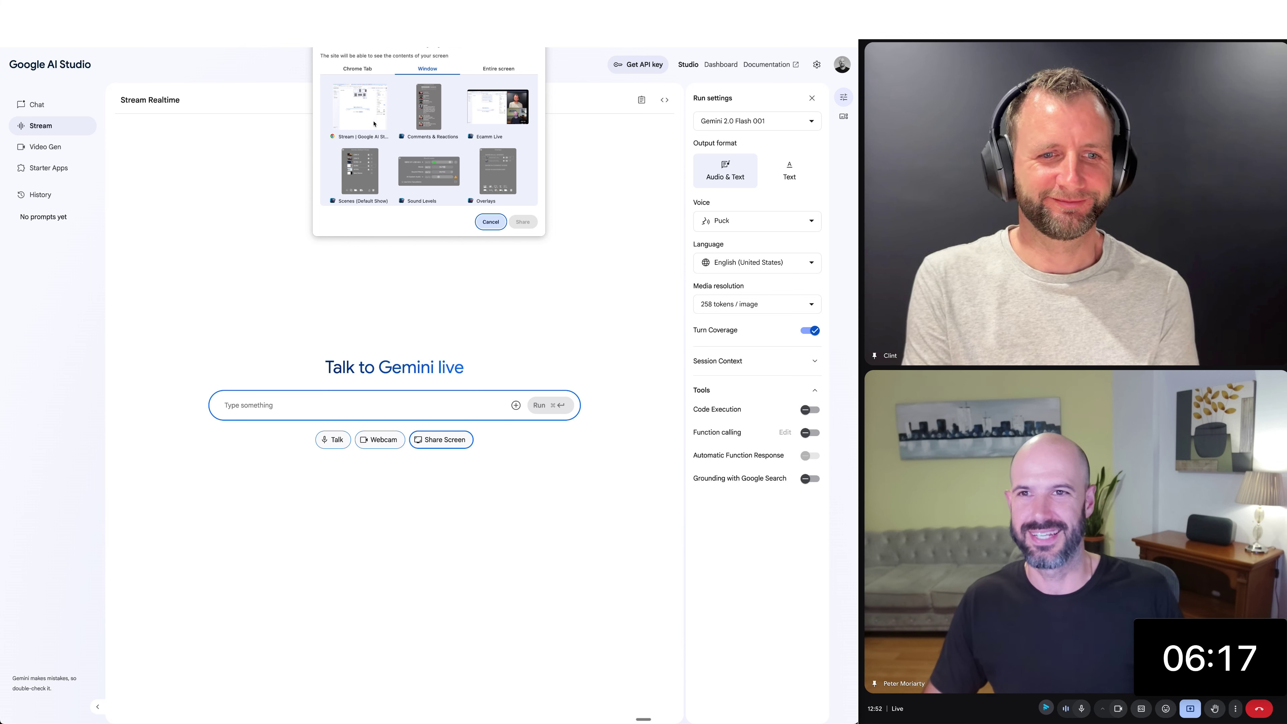
pyautogui.click(386, 66)
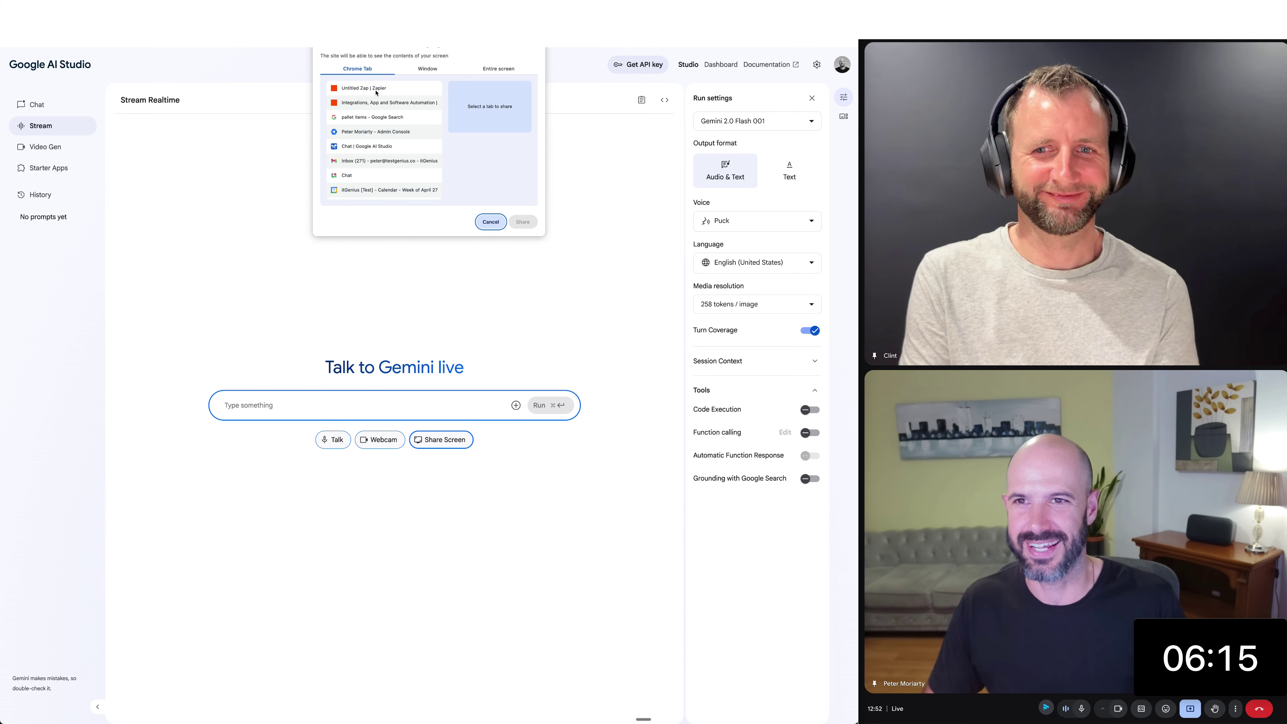
pyautogui.click(394, 103)
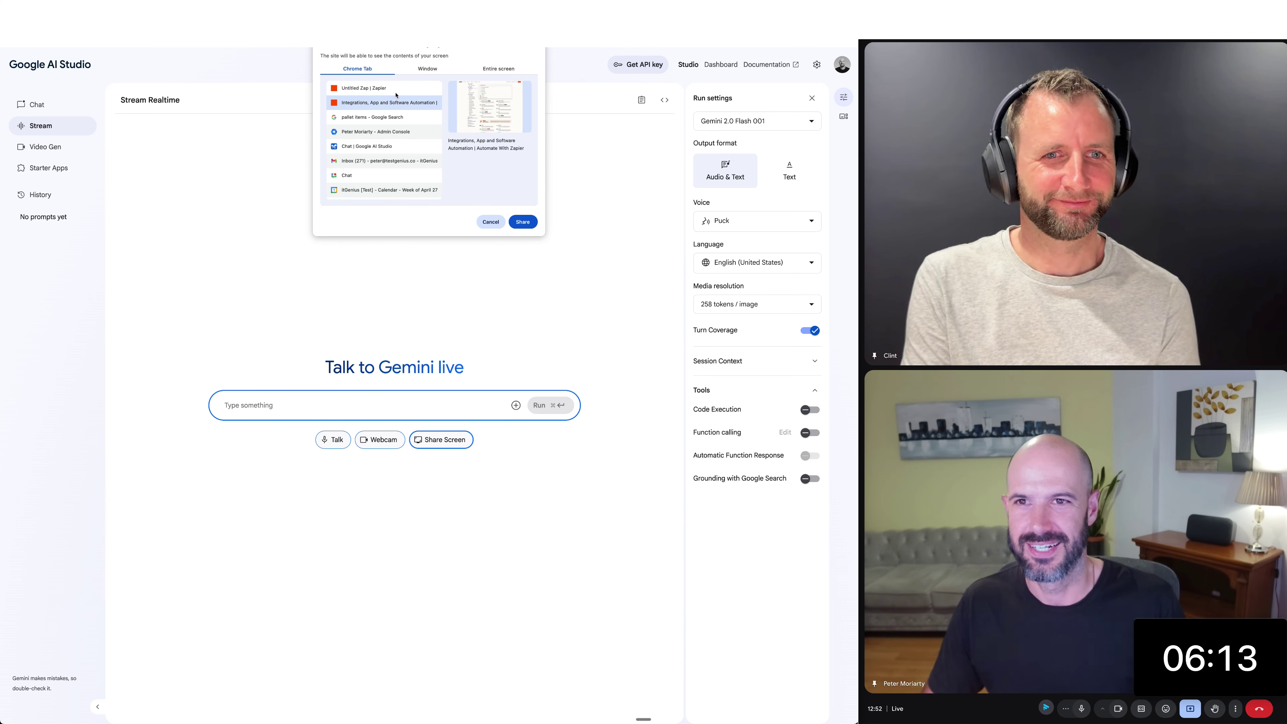
pyautogui.click(375, 132)
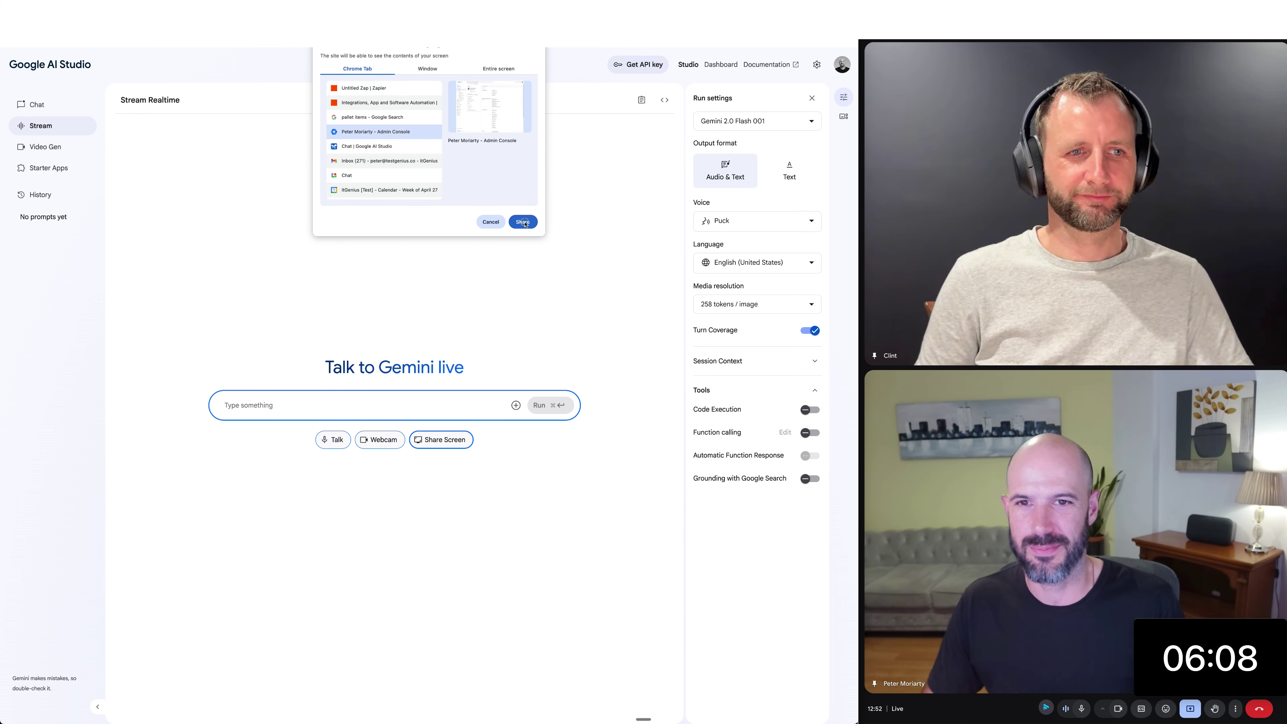
pyautogui.click(522, 221)
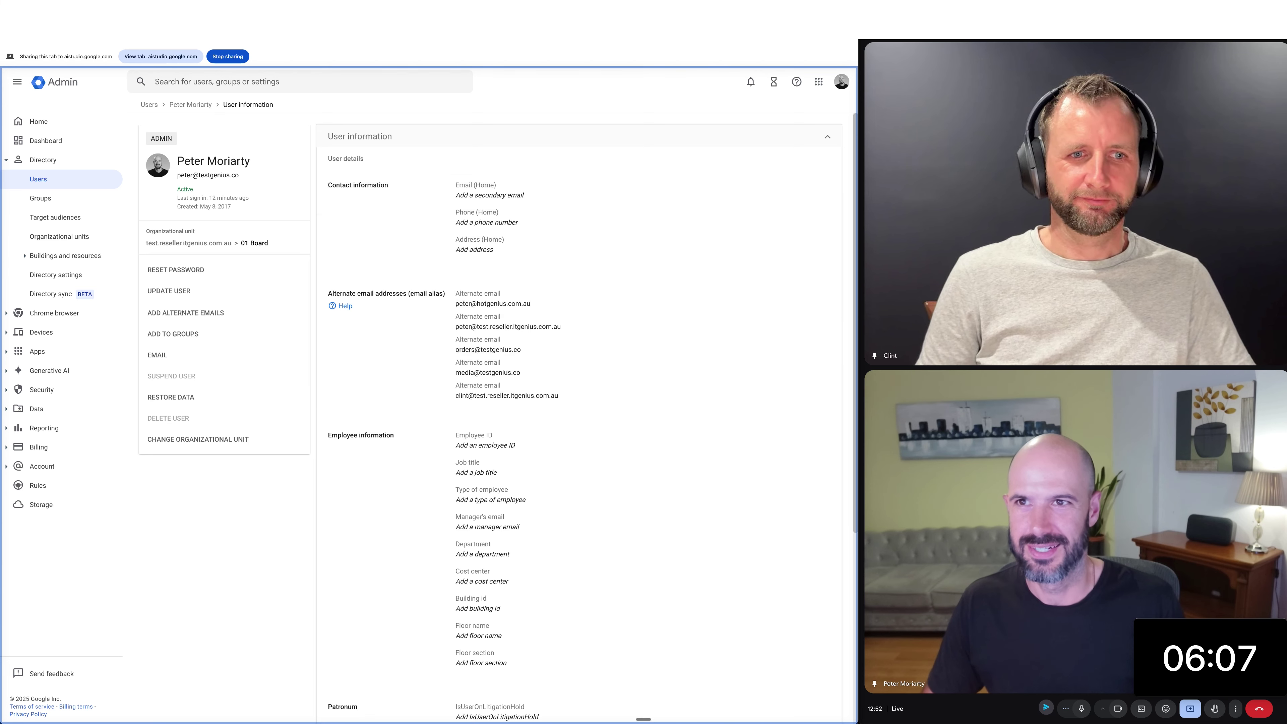
pyautogui.click(375, 10)
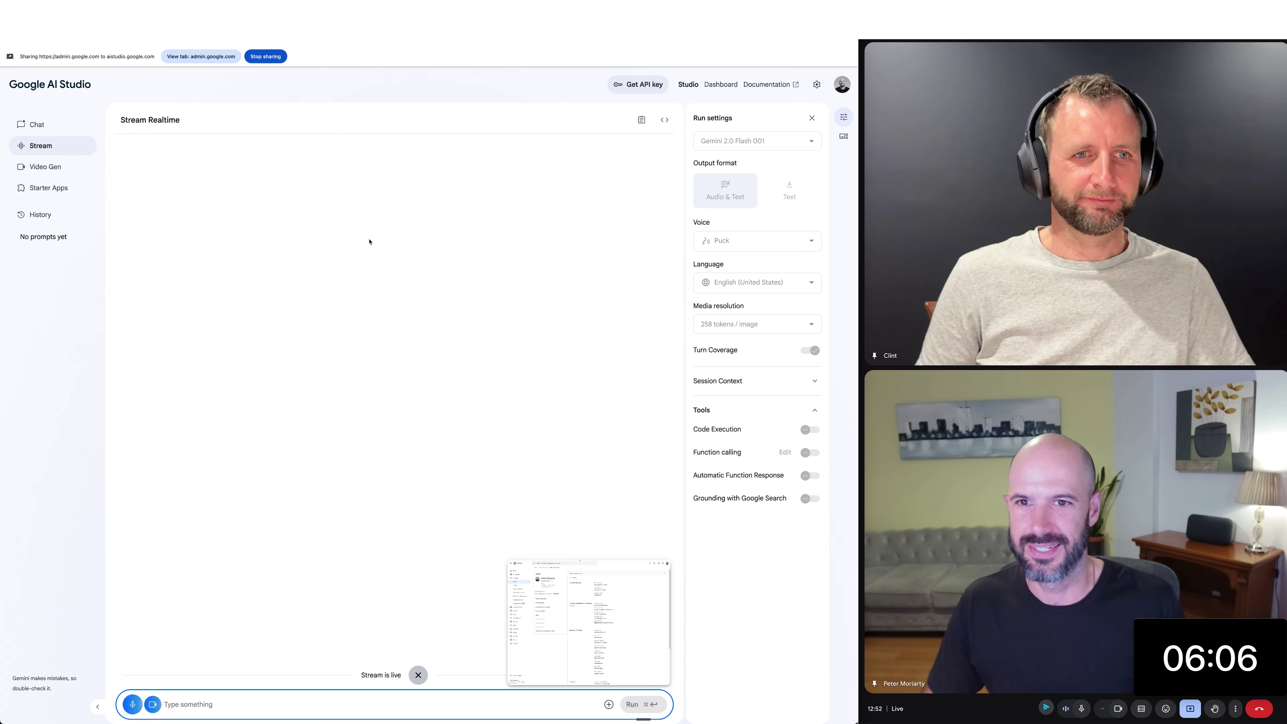
# Step: Turn off the stream's microphone and send Gemini the written replies "walk me through it" and "yes"
pyautogui.click(132, 704)
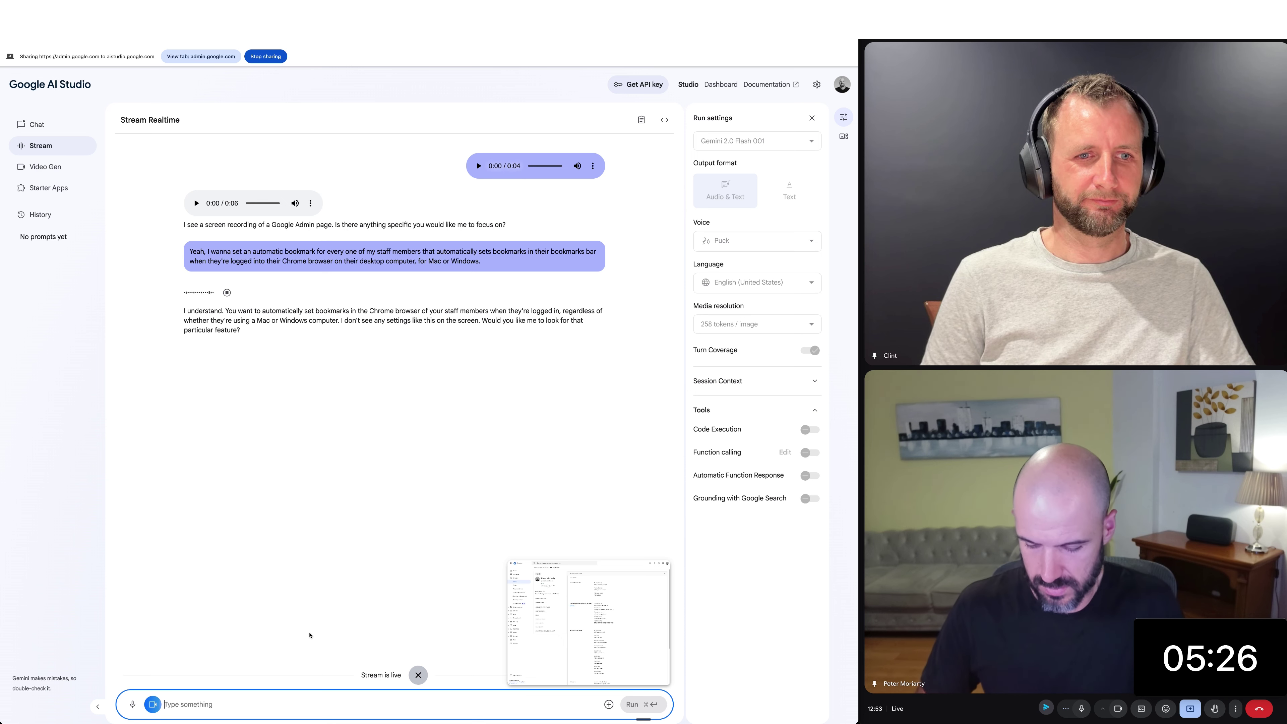
pyautogui.write('walk me through it')
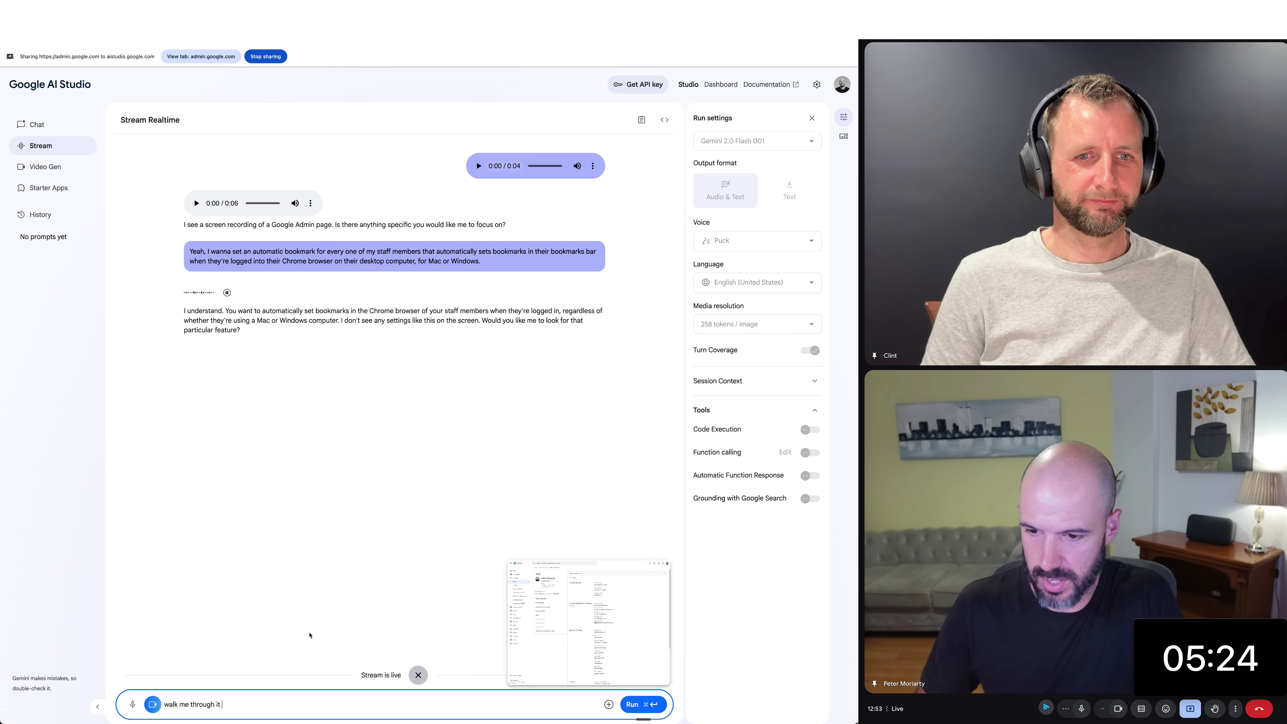
pyautogui.press('Return')
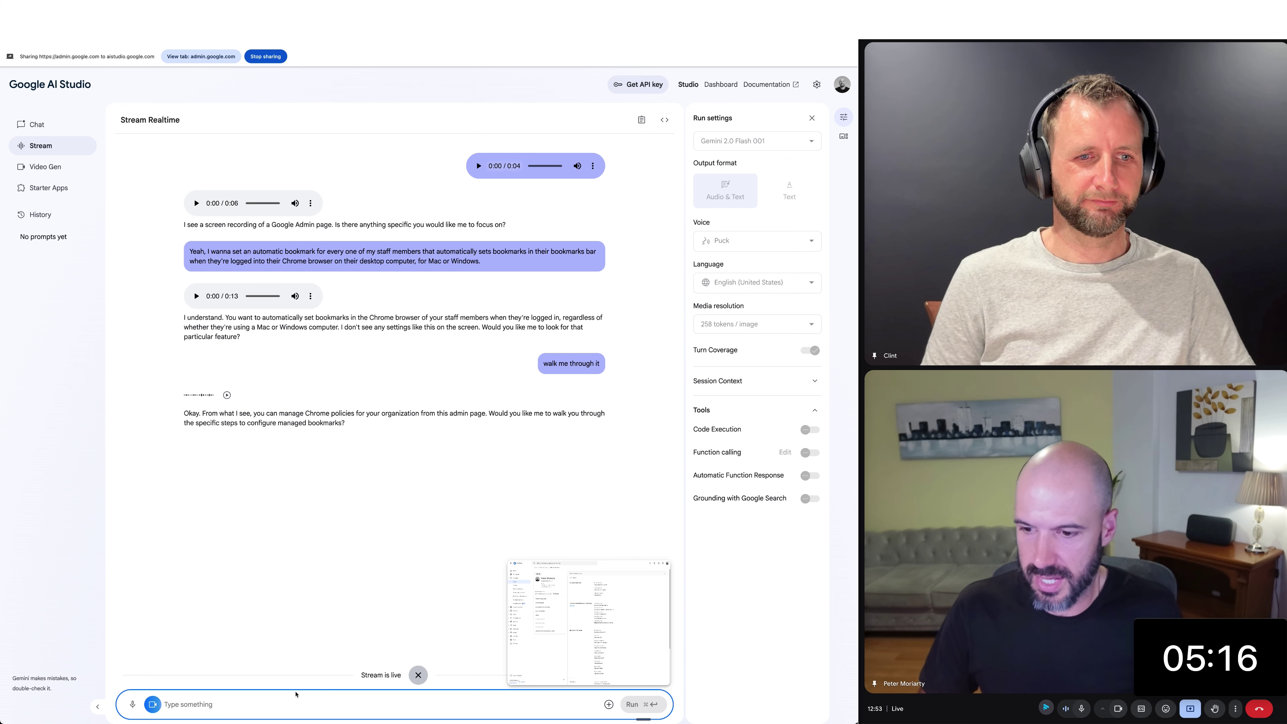
pyautogui.tripleClick(289, 699)
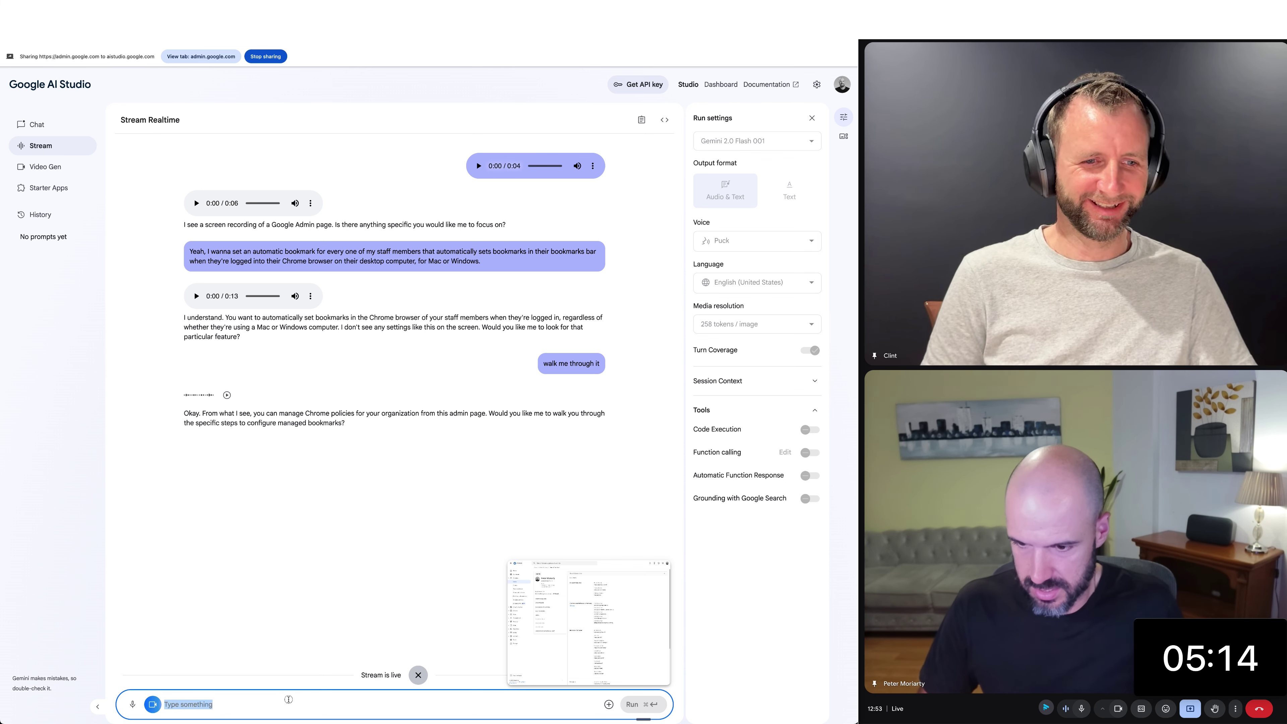
pyautogui.write('yes')
pyautogui.press('Return')
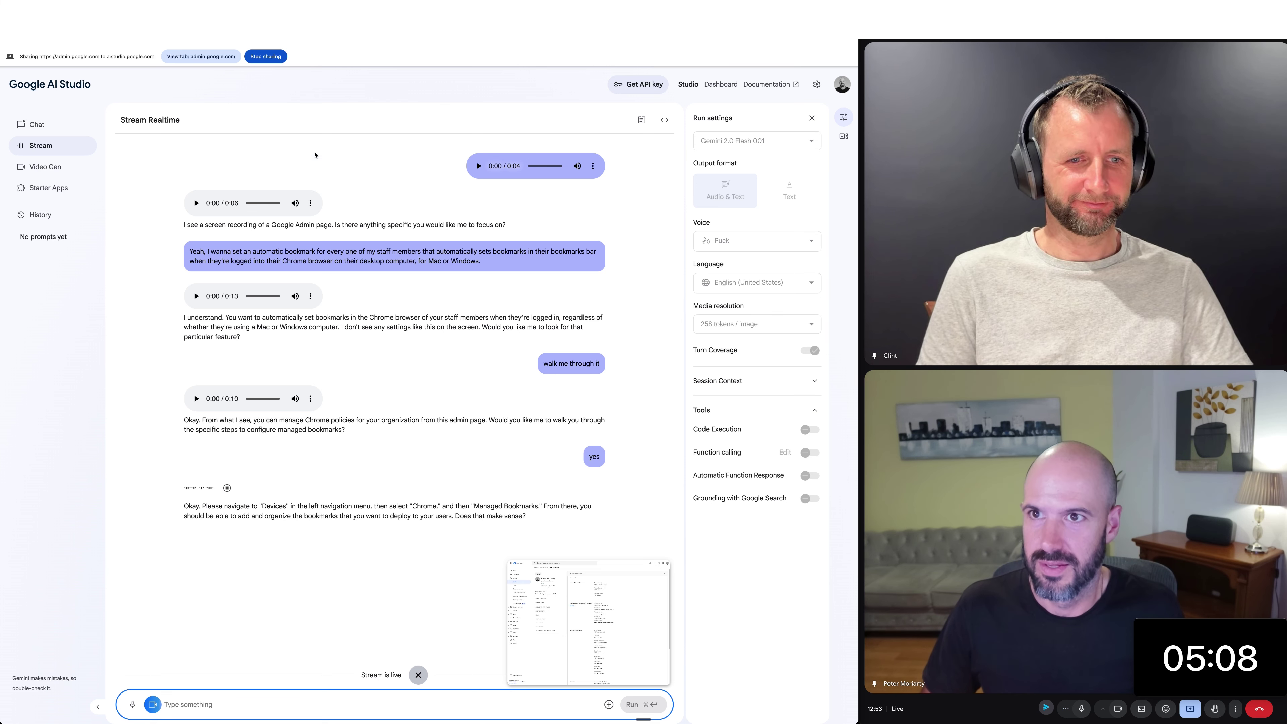
# Step: Switch to the shared Google Admin console, look through the Chrome section under Devices, and go to the console's Home page
pyautogui.click(200, 56)
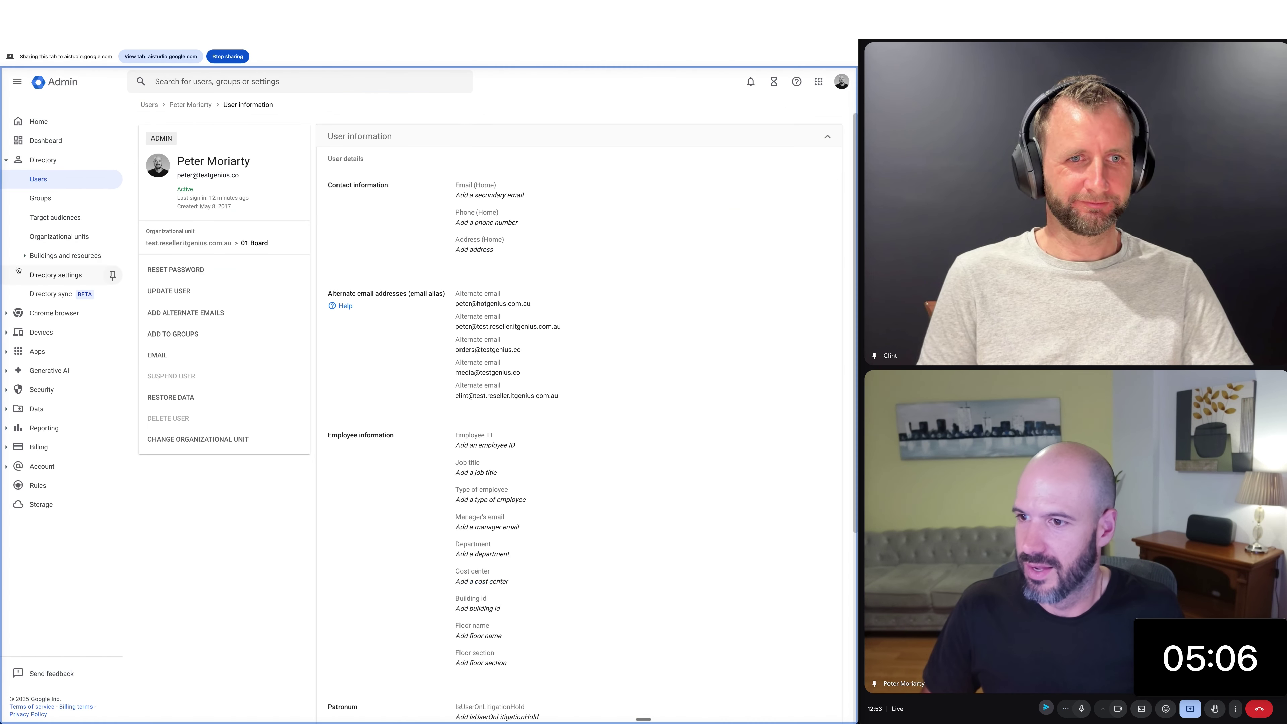
pyautogui.click(9, 332)
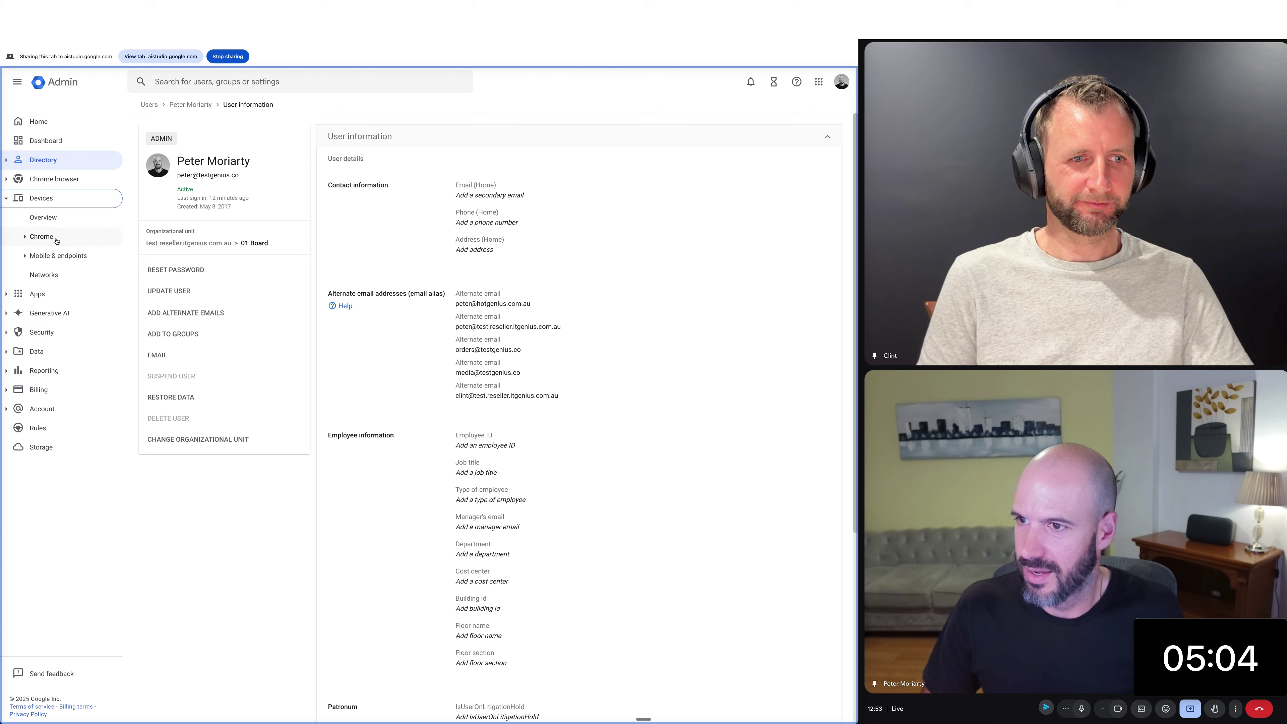
pyautogui.click(37, 236)
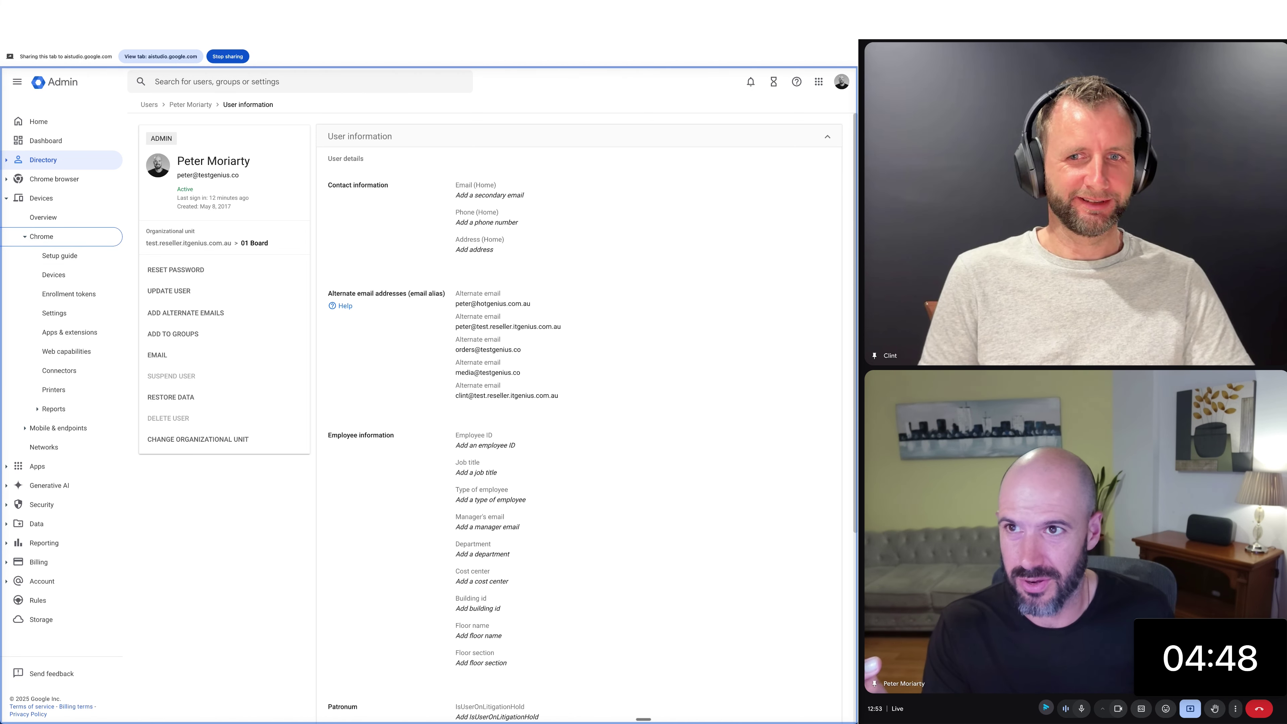
pyautogui.click(160, 56)
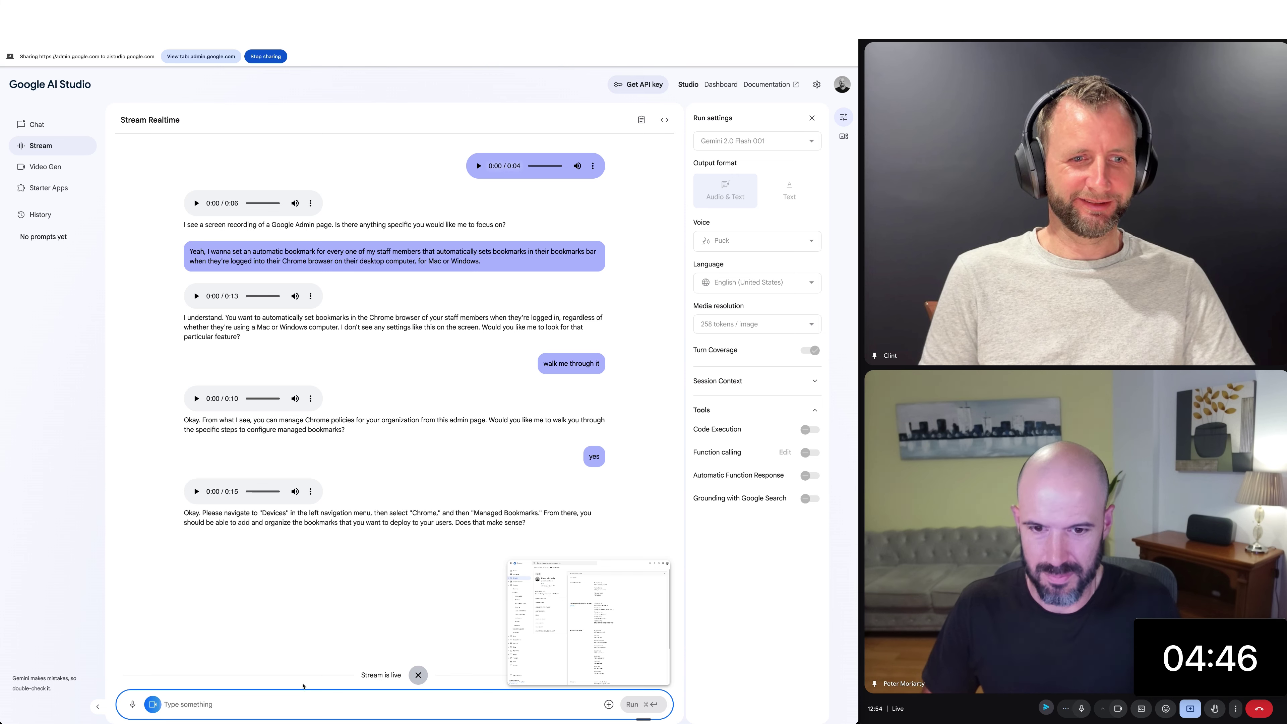
pyautogui.click(201, 56)
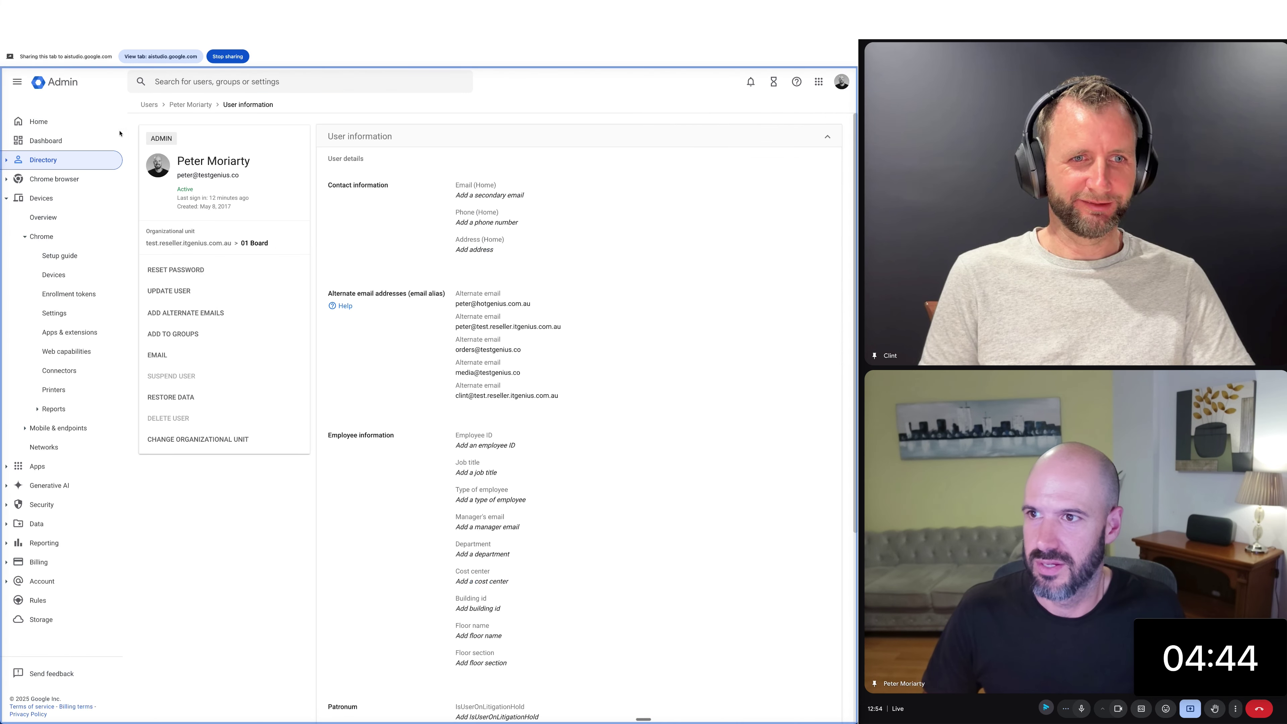
pyautogui.click(49, 127)
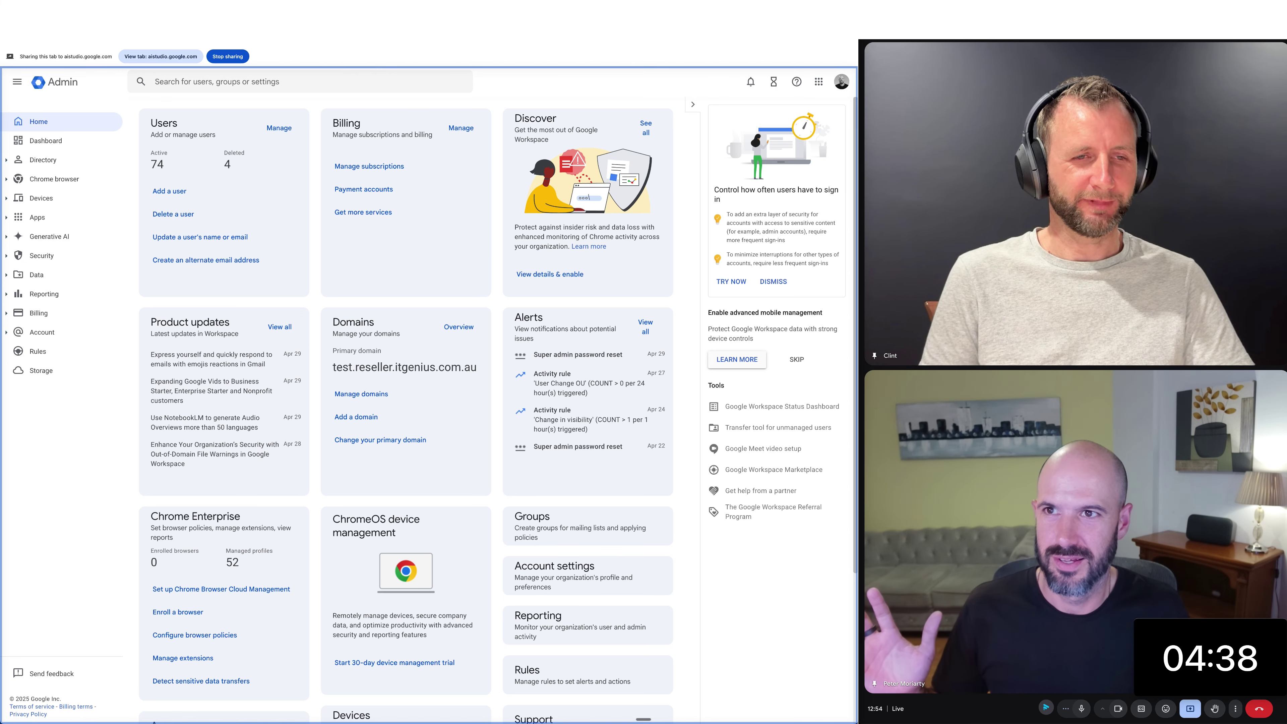
# Step: Show the Session Context settings in AI Studio and view the Security overview in the shared Admin console
pyautogui.click(161, 56)
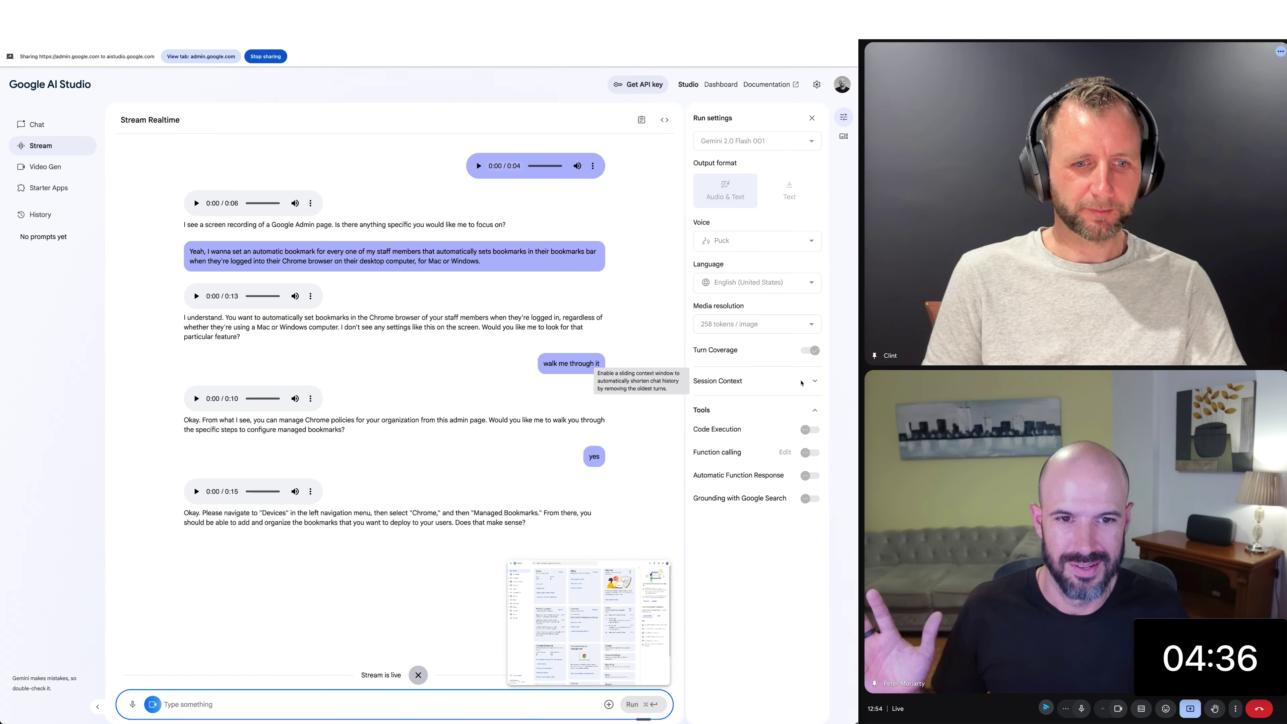
pyautogui.click(807, 381)
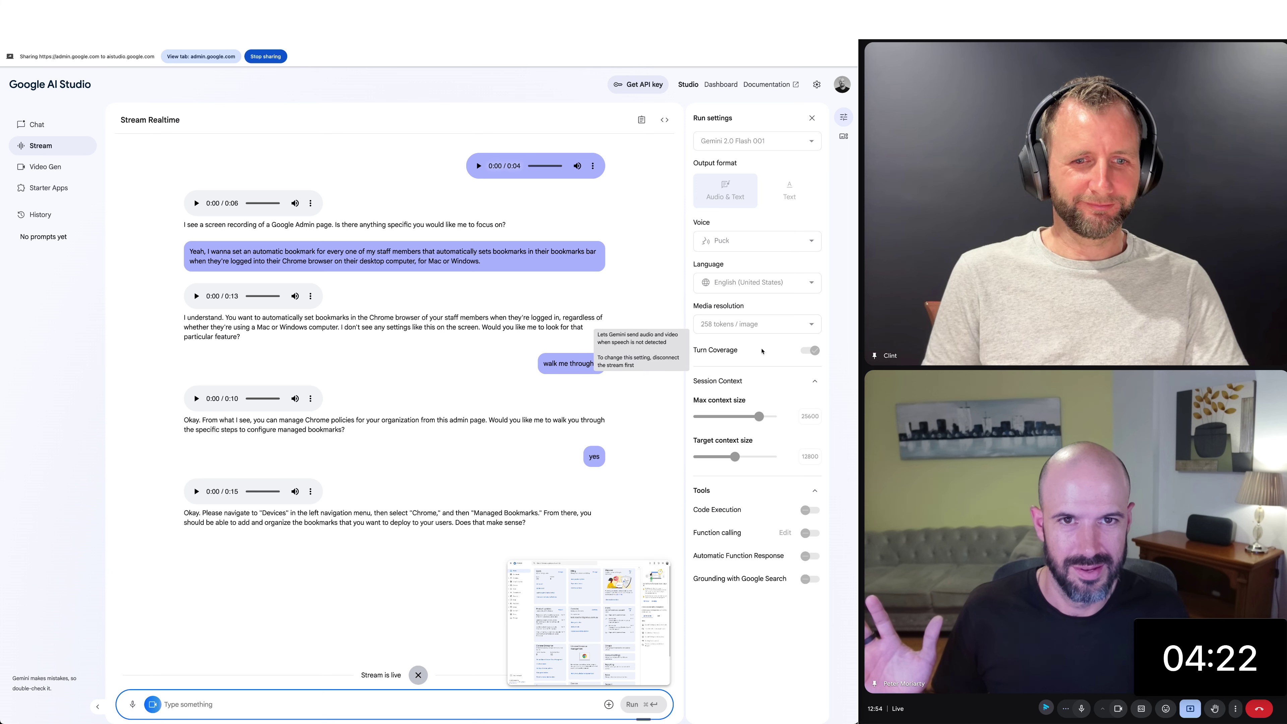
pyautogui.click(200, 56)
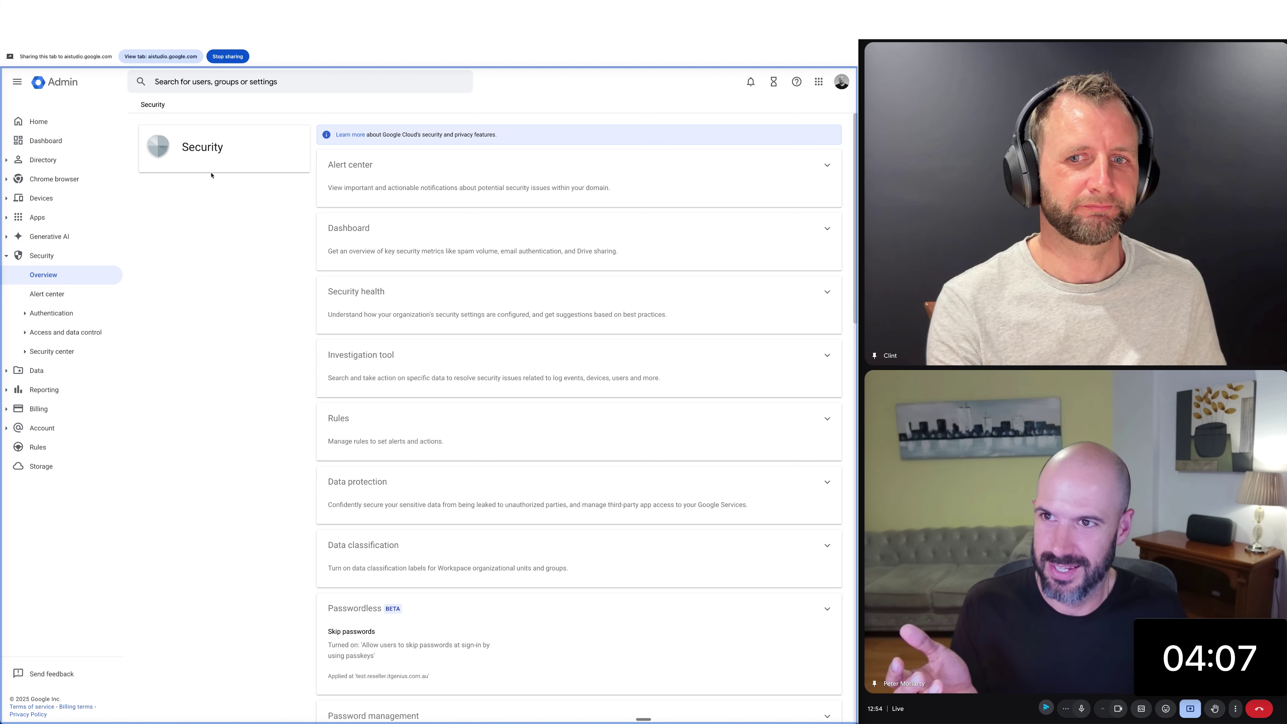
# Step: Return to AI Studio, stop sharing the Admin console tab, and open an empty Chat prompt
pyautogui.hotkey('ctrl', 'Tab')
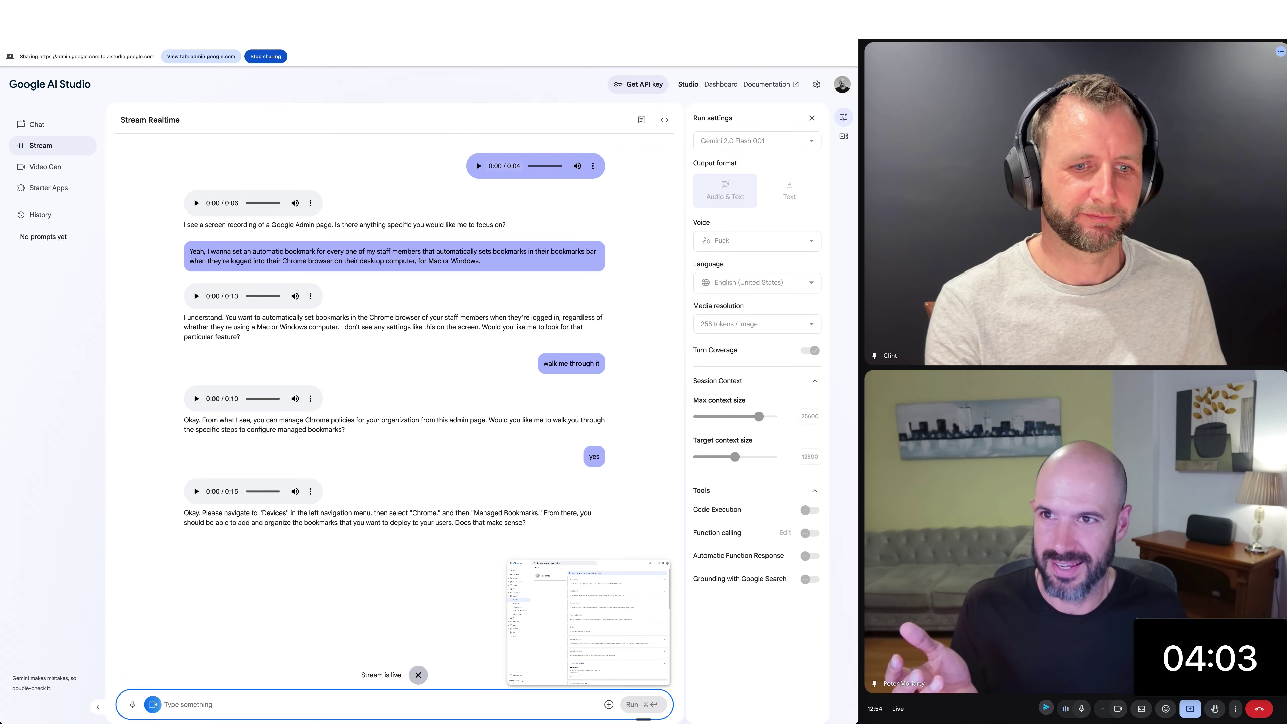
pyautogui.click(264, 57)
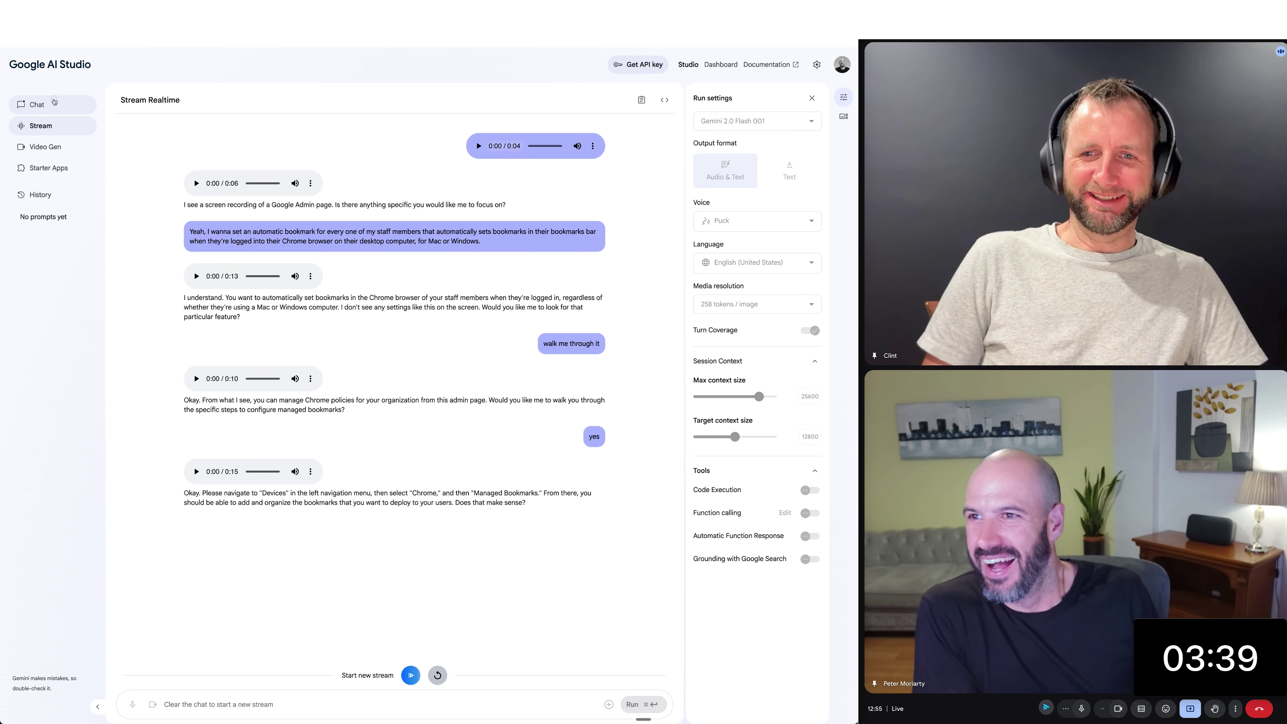
pyautogui.click(37, 104)
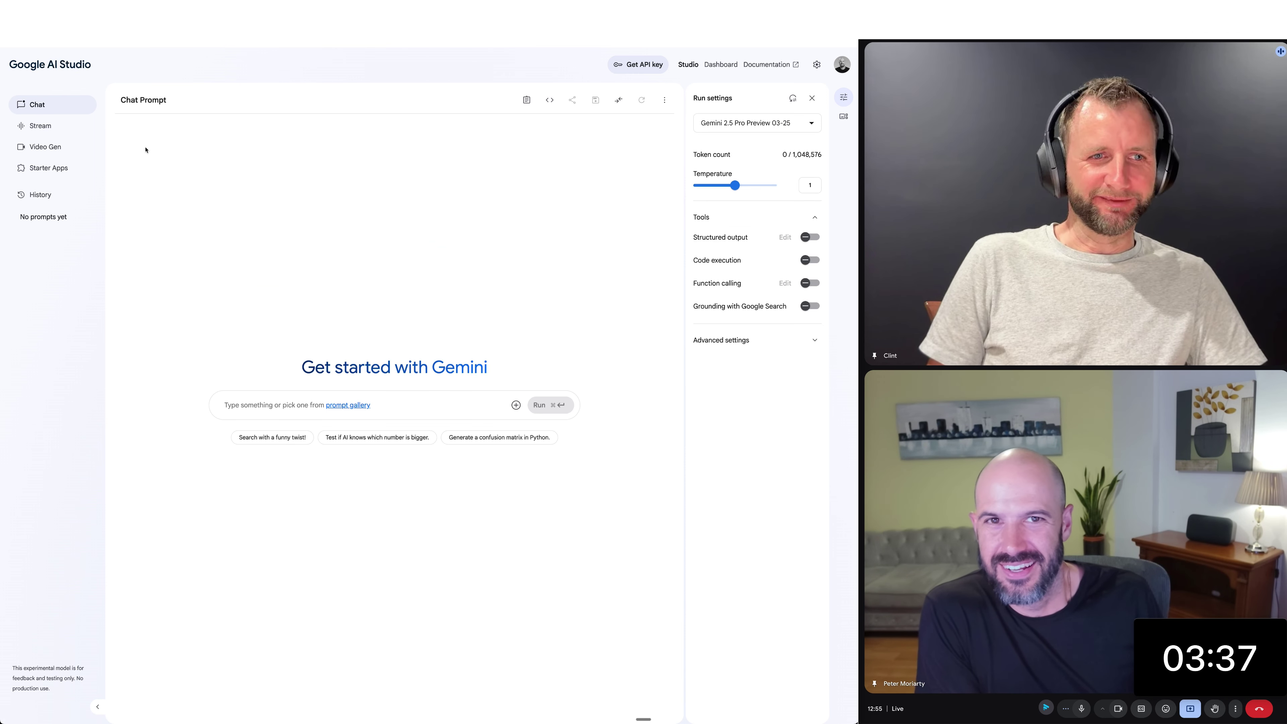